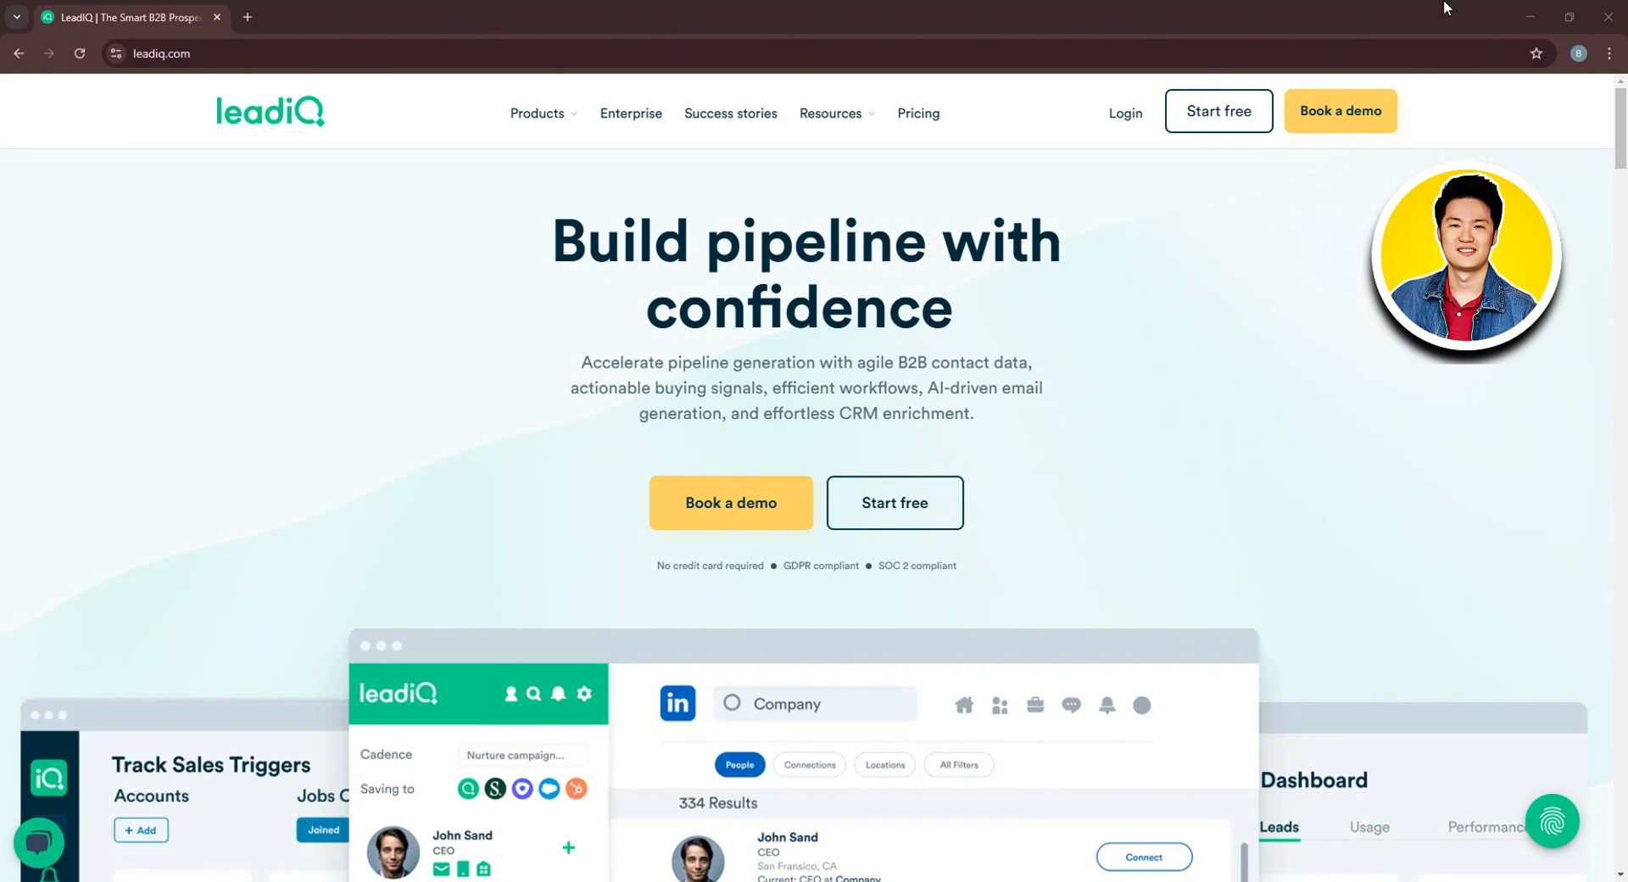
Open the LeadIQ pricing page in a new tab and review the Free, Essential, Pro and Enterprise plans
{"action": "right_click", "coordinate": [920, 112]}
{"action": "left_click", "coordinate": [969, 129]}
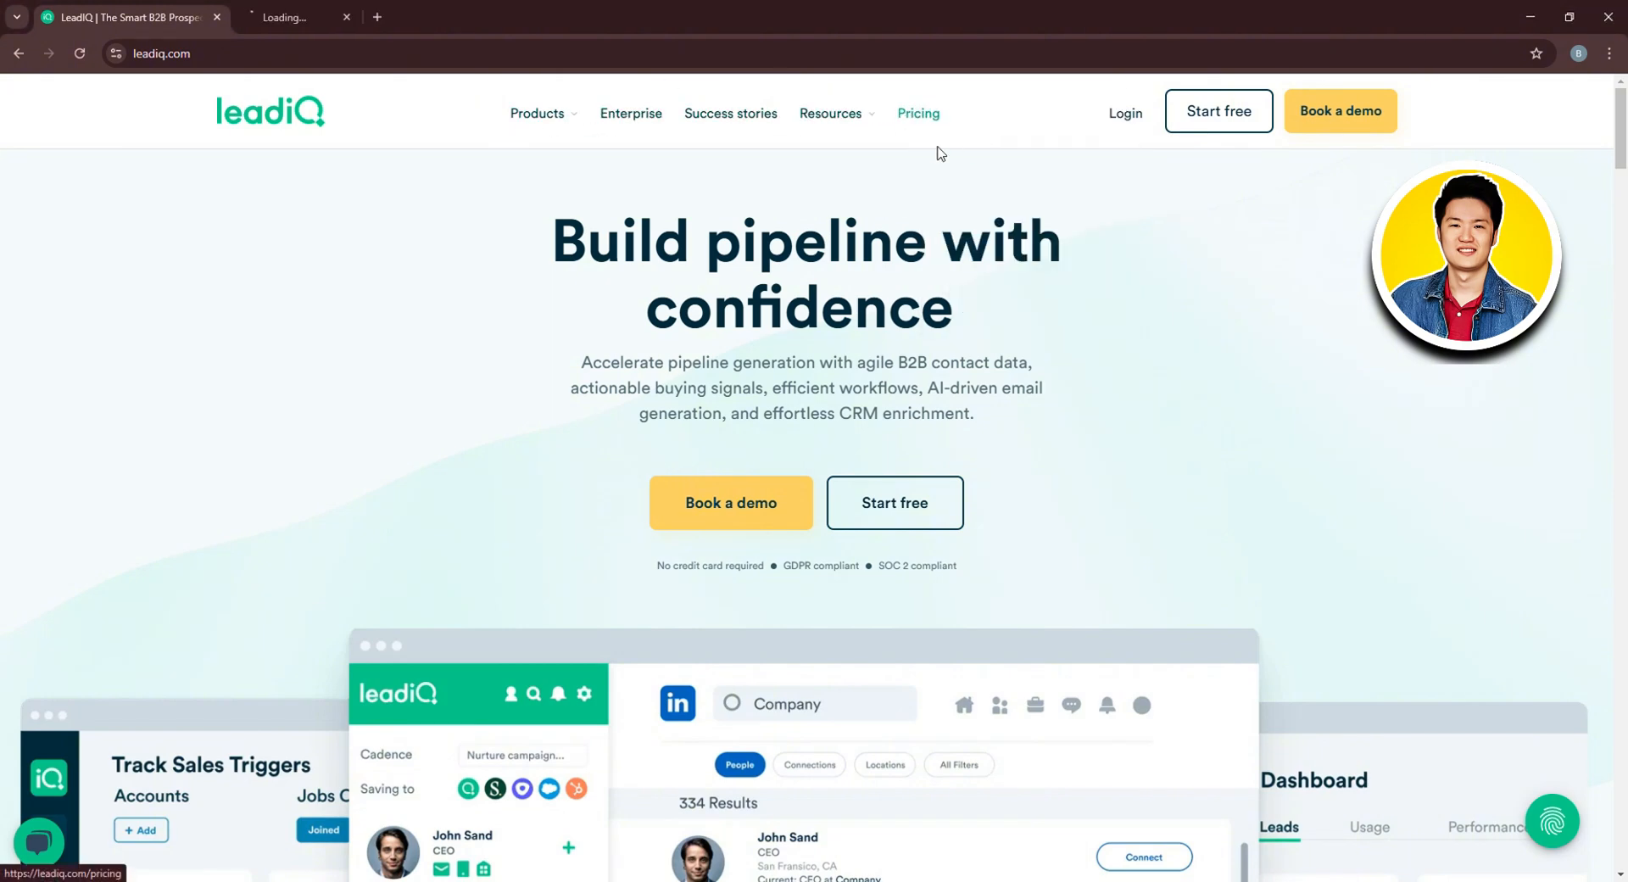
{"action": "left_click", "coordinate": [343, 9]}
{"action": "scroll", "coordinate": [1029, 407], "scroll_direction": "down", "scroll_amount": 2}
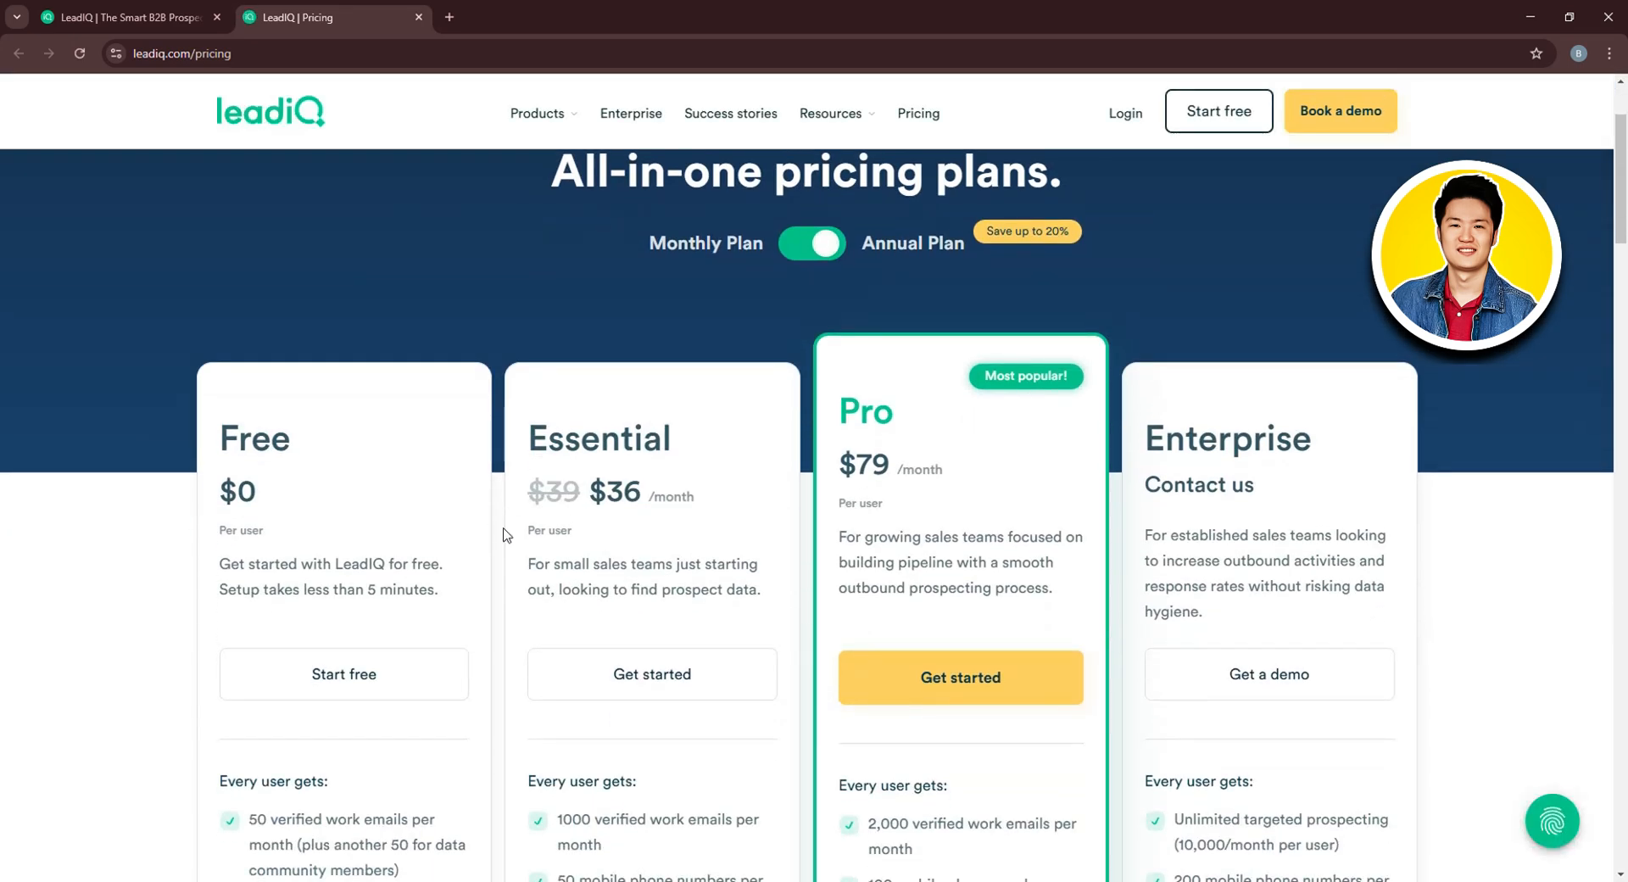
{"action": "scroll", "coordinate": [417, 470], "scroll_direction": "down", "scroll_amount": 2}
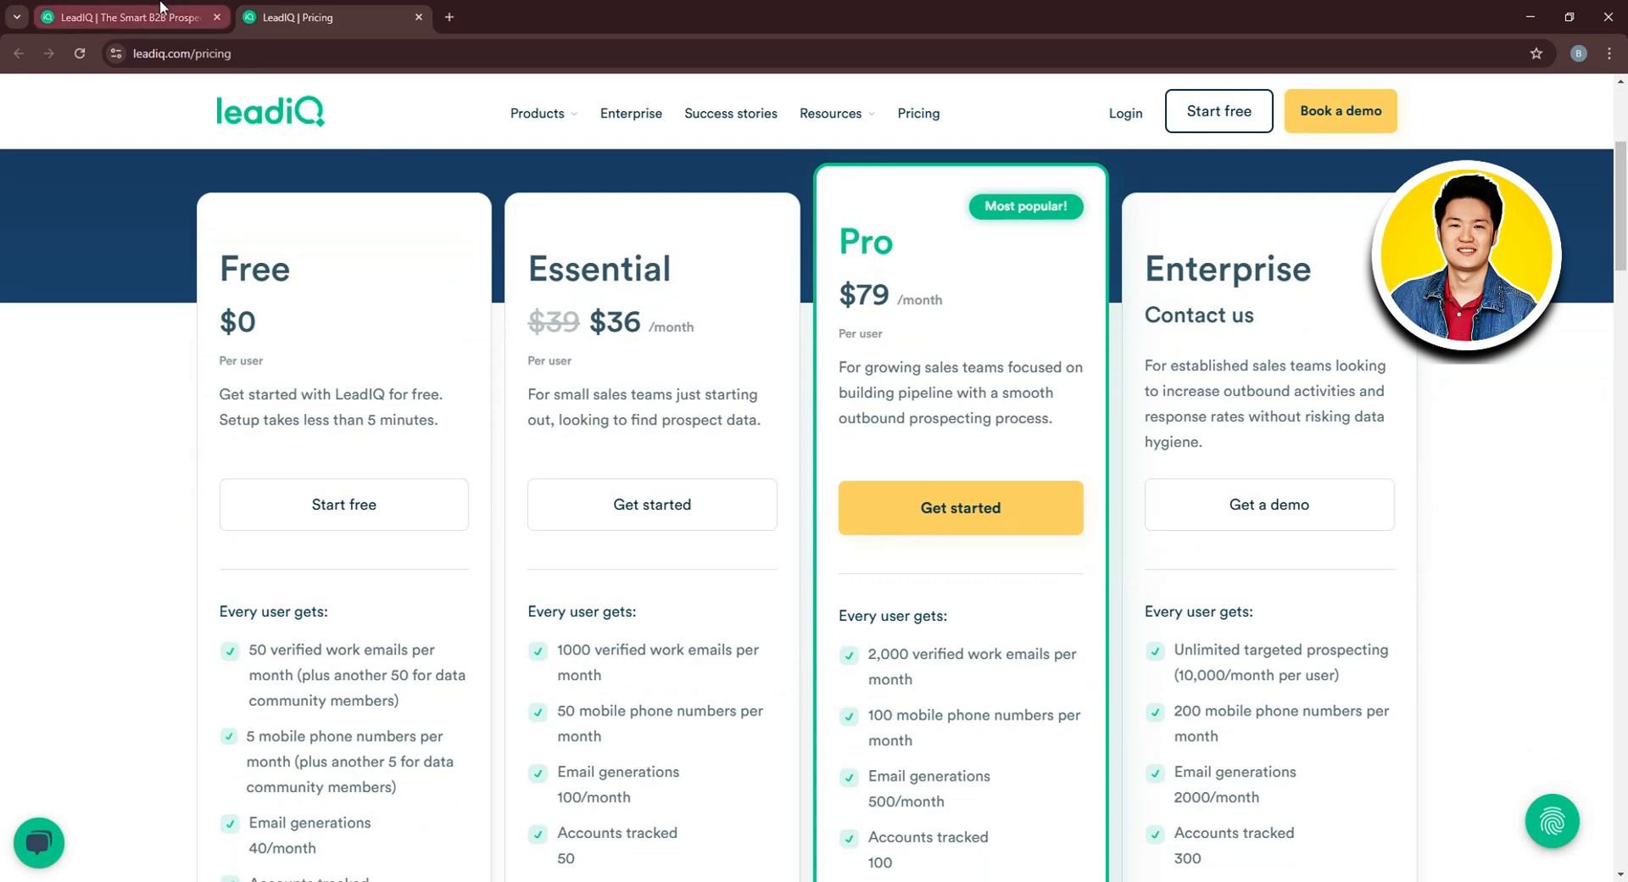
Return to the LeadIQ home page and sign up for a free account with the existing Google account
{"action": "left_click", "coordinate": [127, 17]}
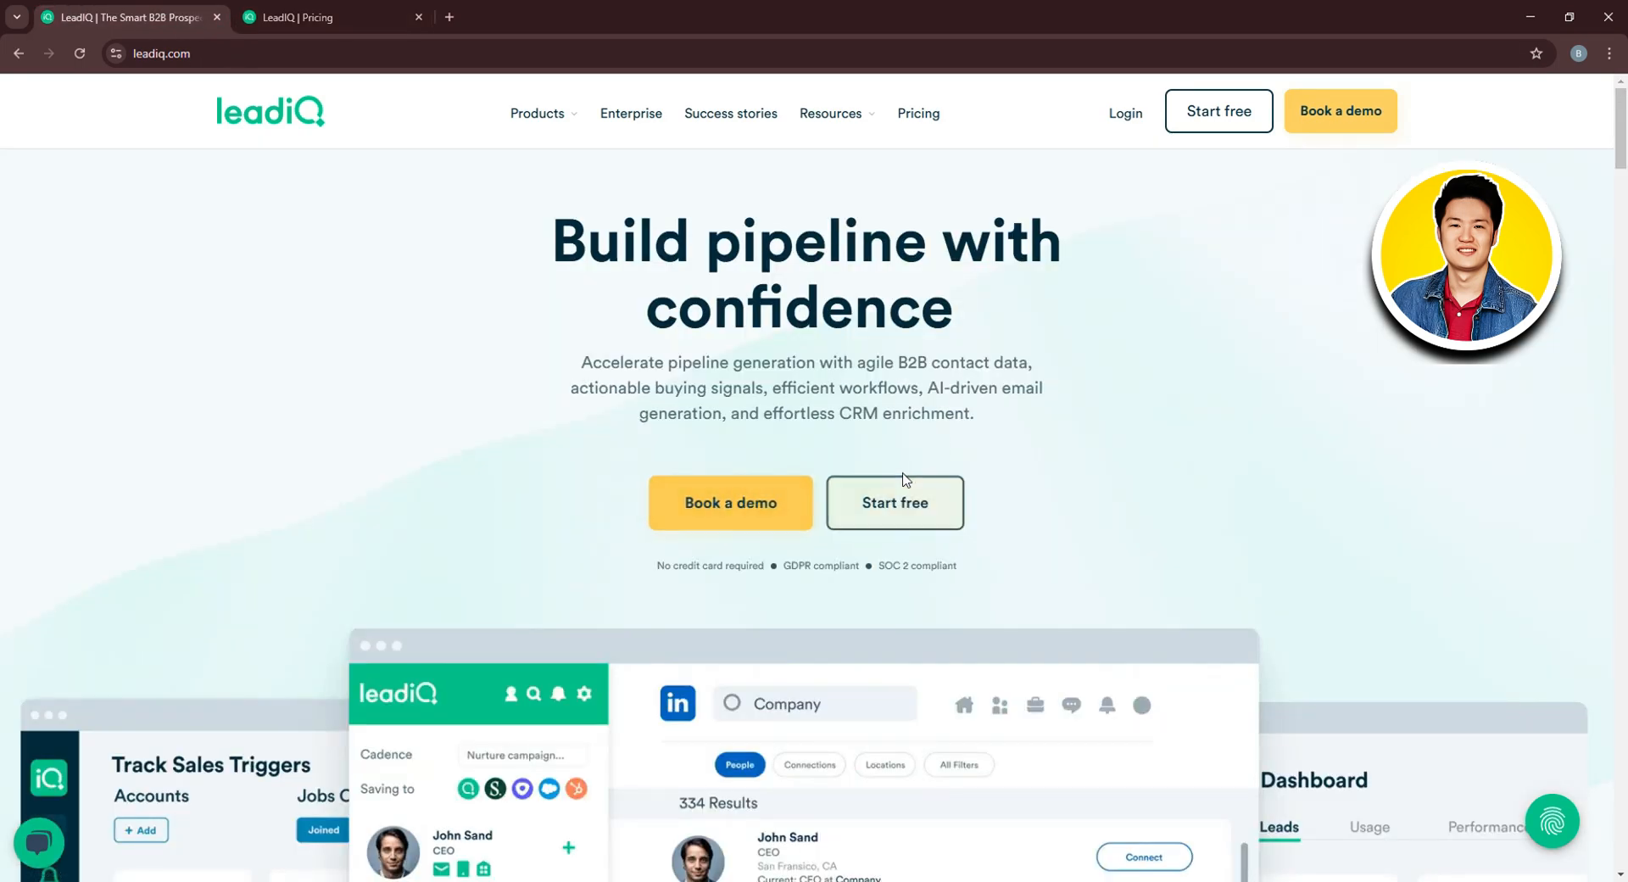
{"action": "left_click", "coordinate": [902, 511]}
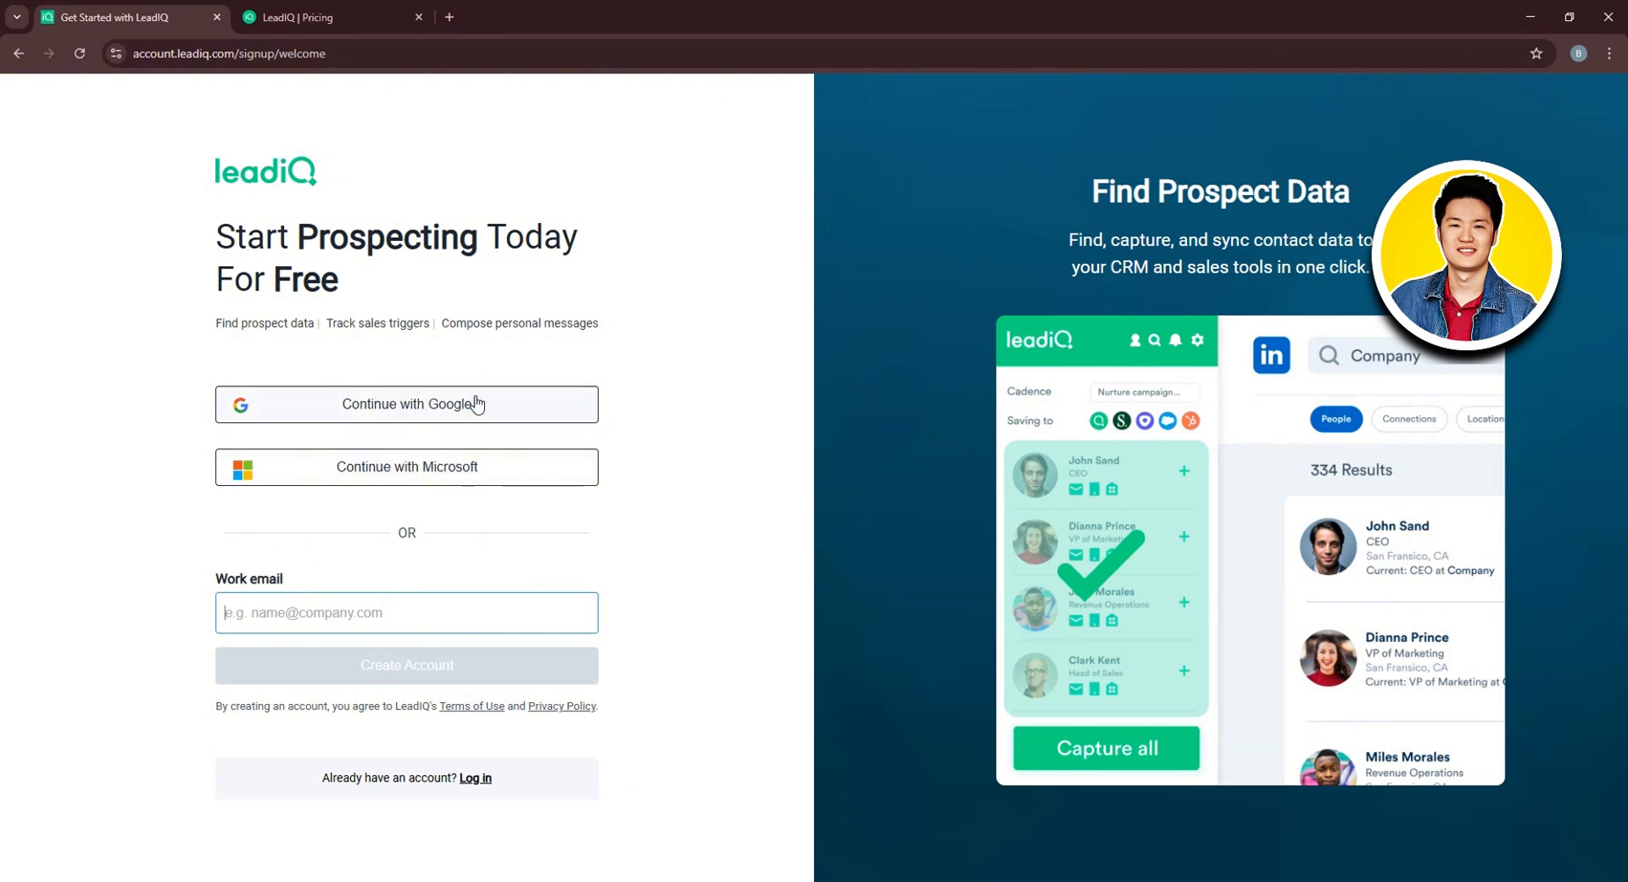
{"action": "left_click", "coordinate": [436, 415]}
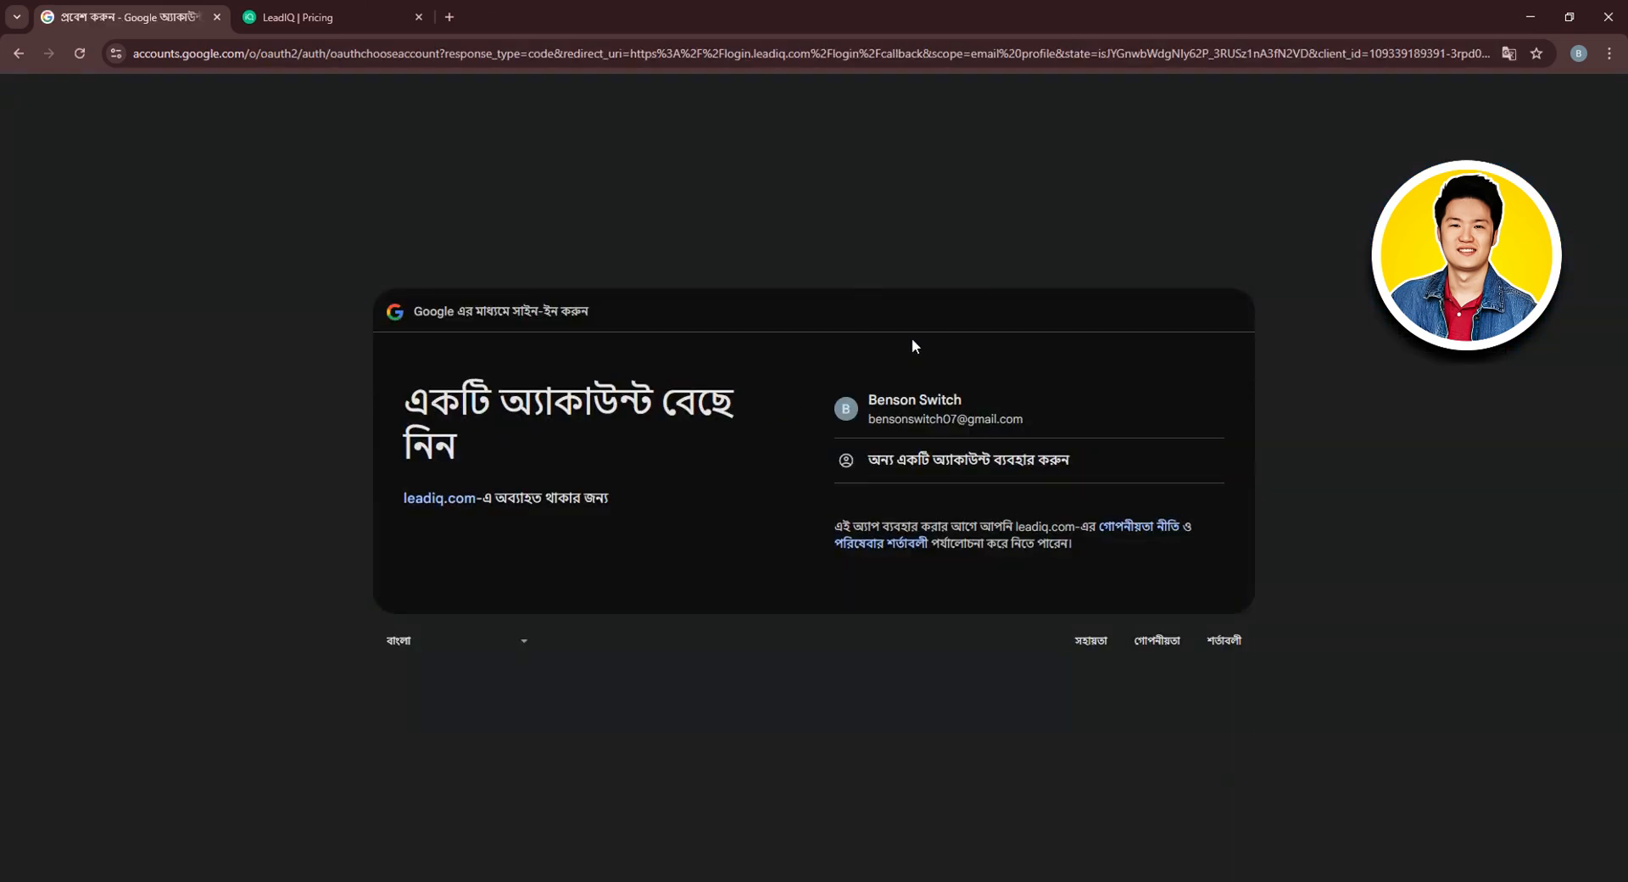
{"action": "left_click", "coordinate": [1023, 405]}
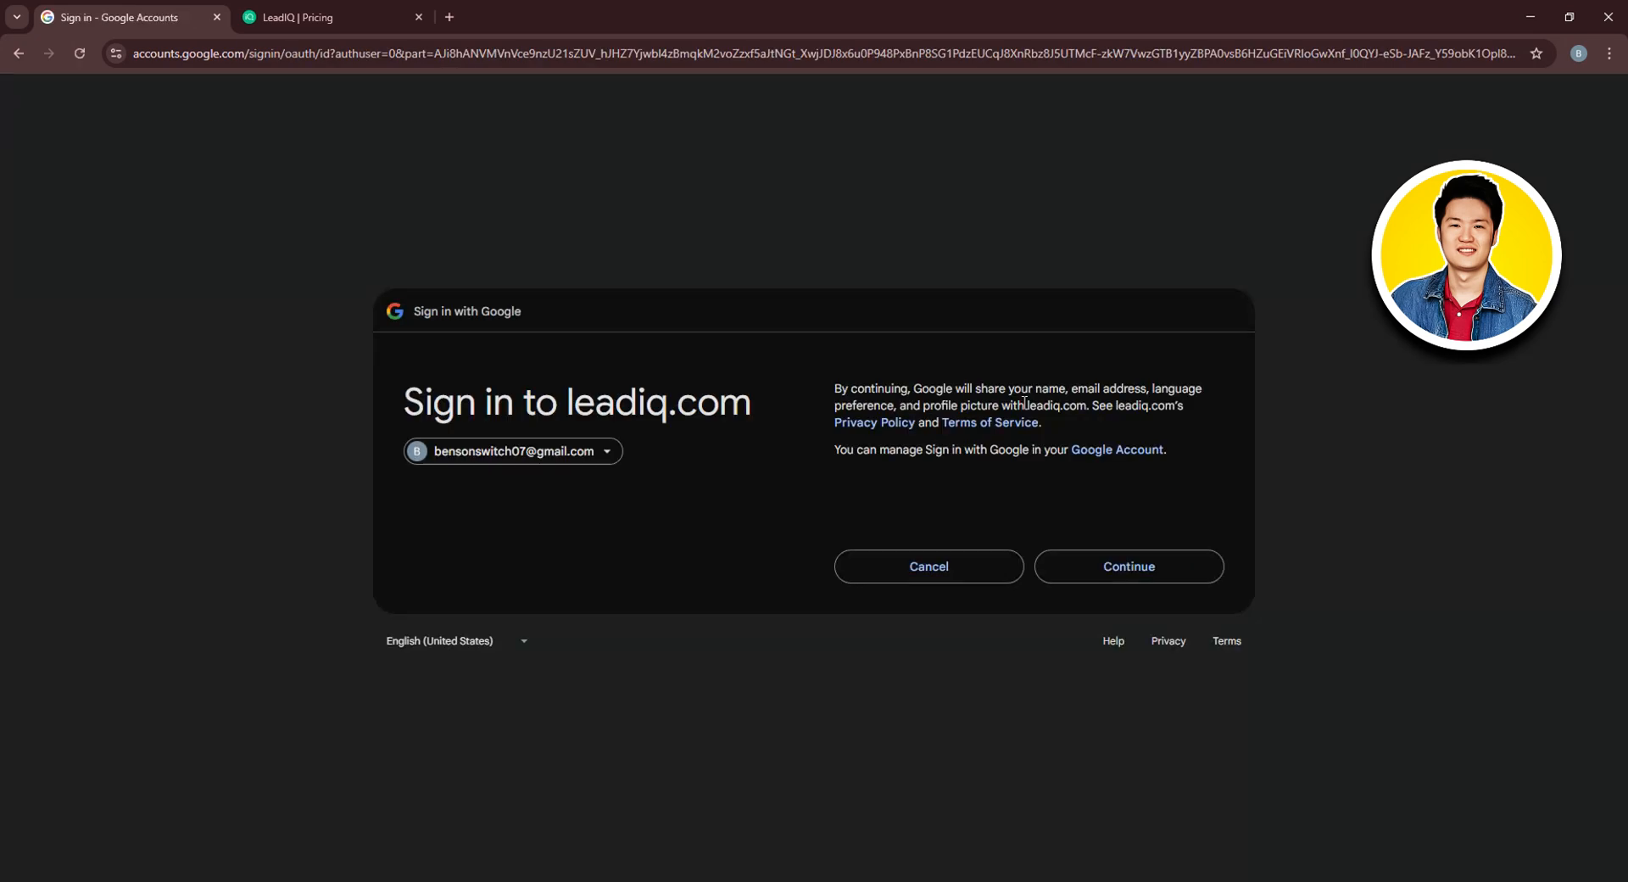
{"action": "left_click", "coordinate": [1146, 565]}
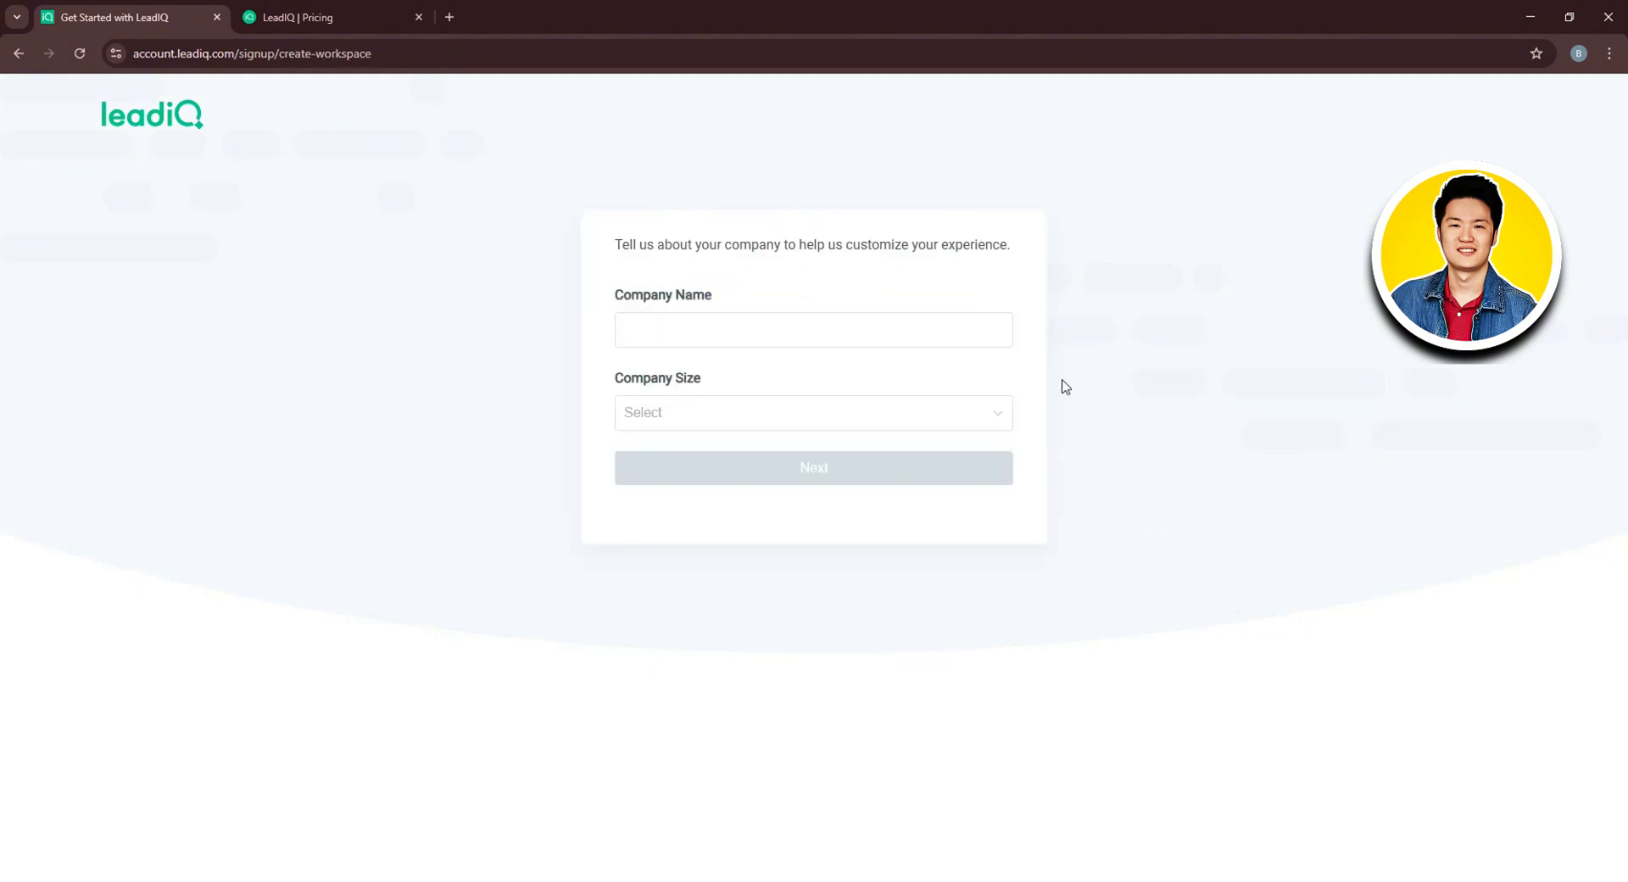
Submit the company details with the name Tech and a company size of 1-50
{"action": "left_click", "coordinate": [686, 322]}
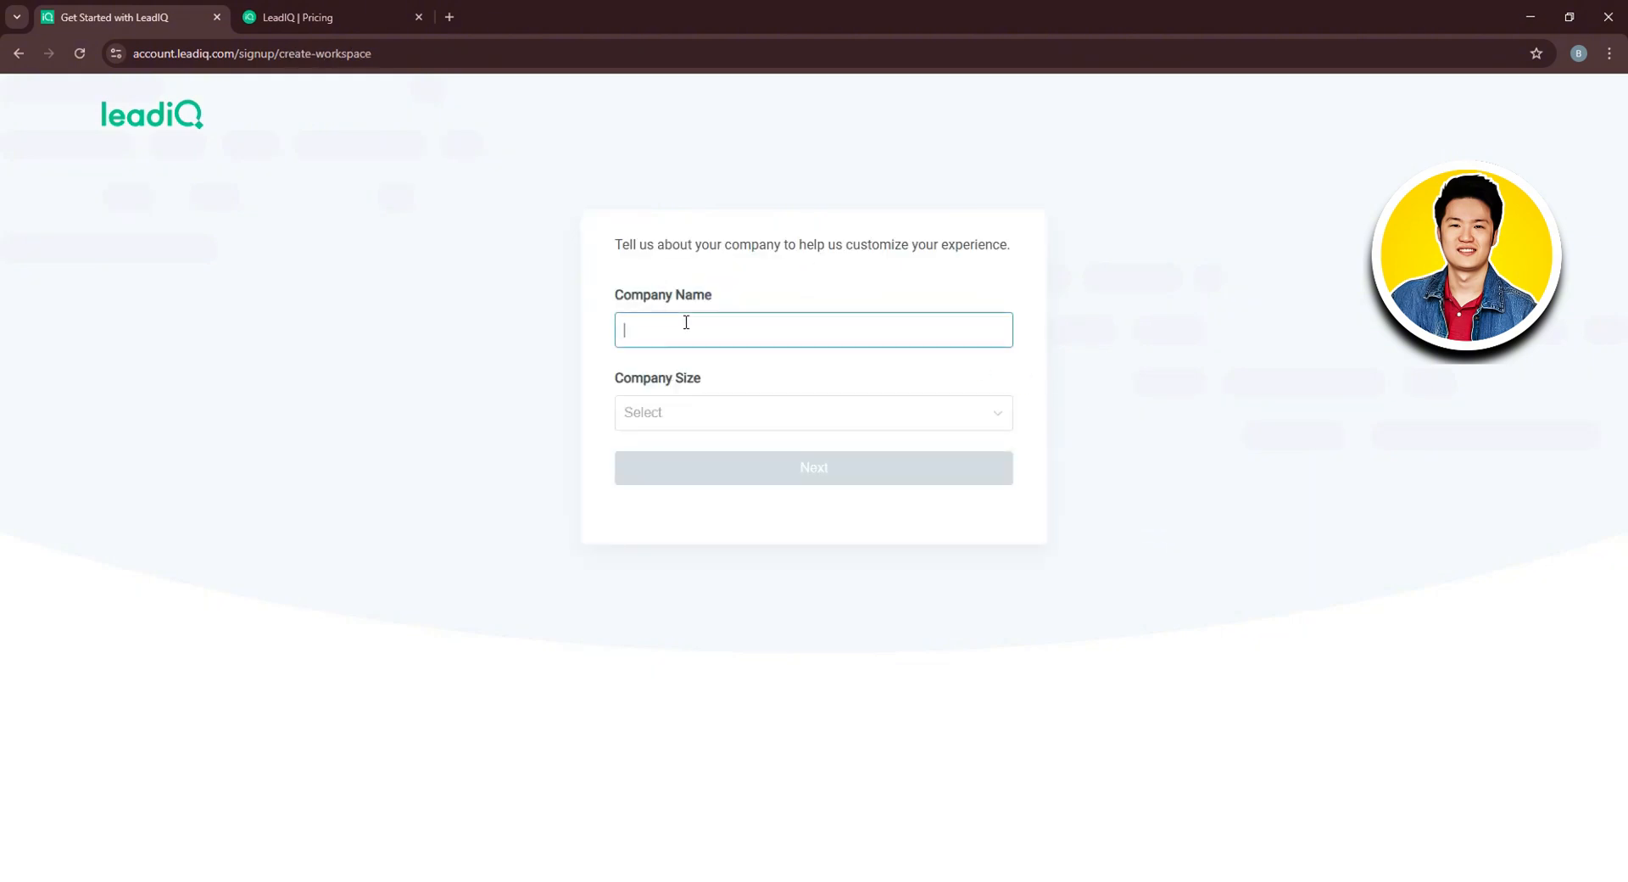
{"action": "left_click", "coordinate": [685, 413]}
{"action": "left_click", "coordinate": [690, 468]}
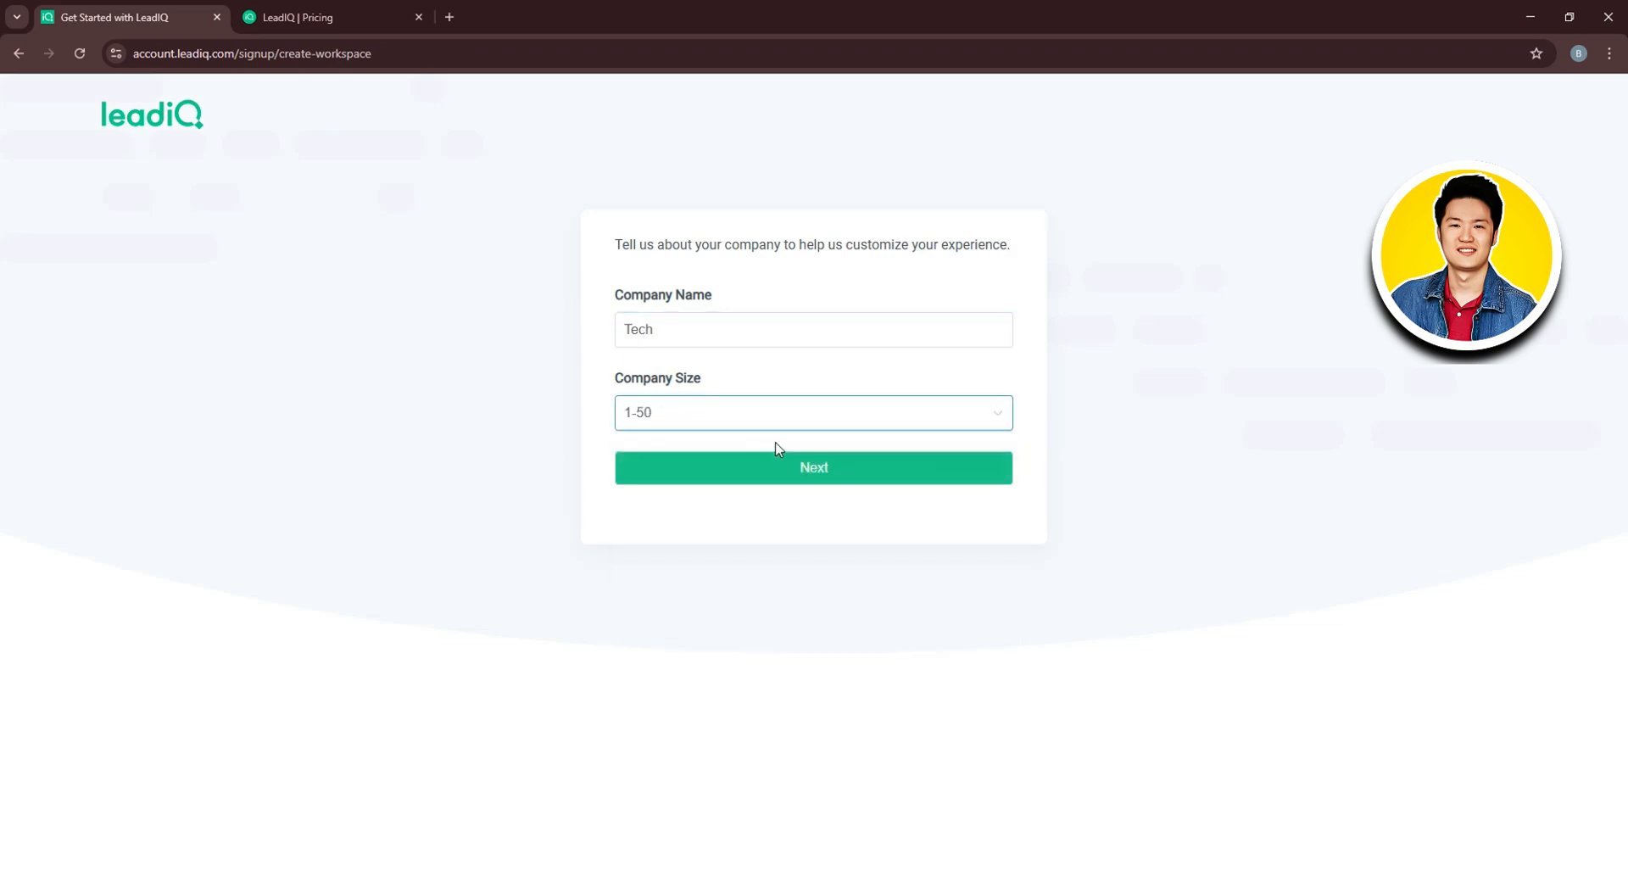
{"action": "left_click", "coordinate": [813, 473]}
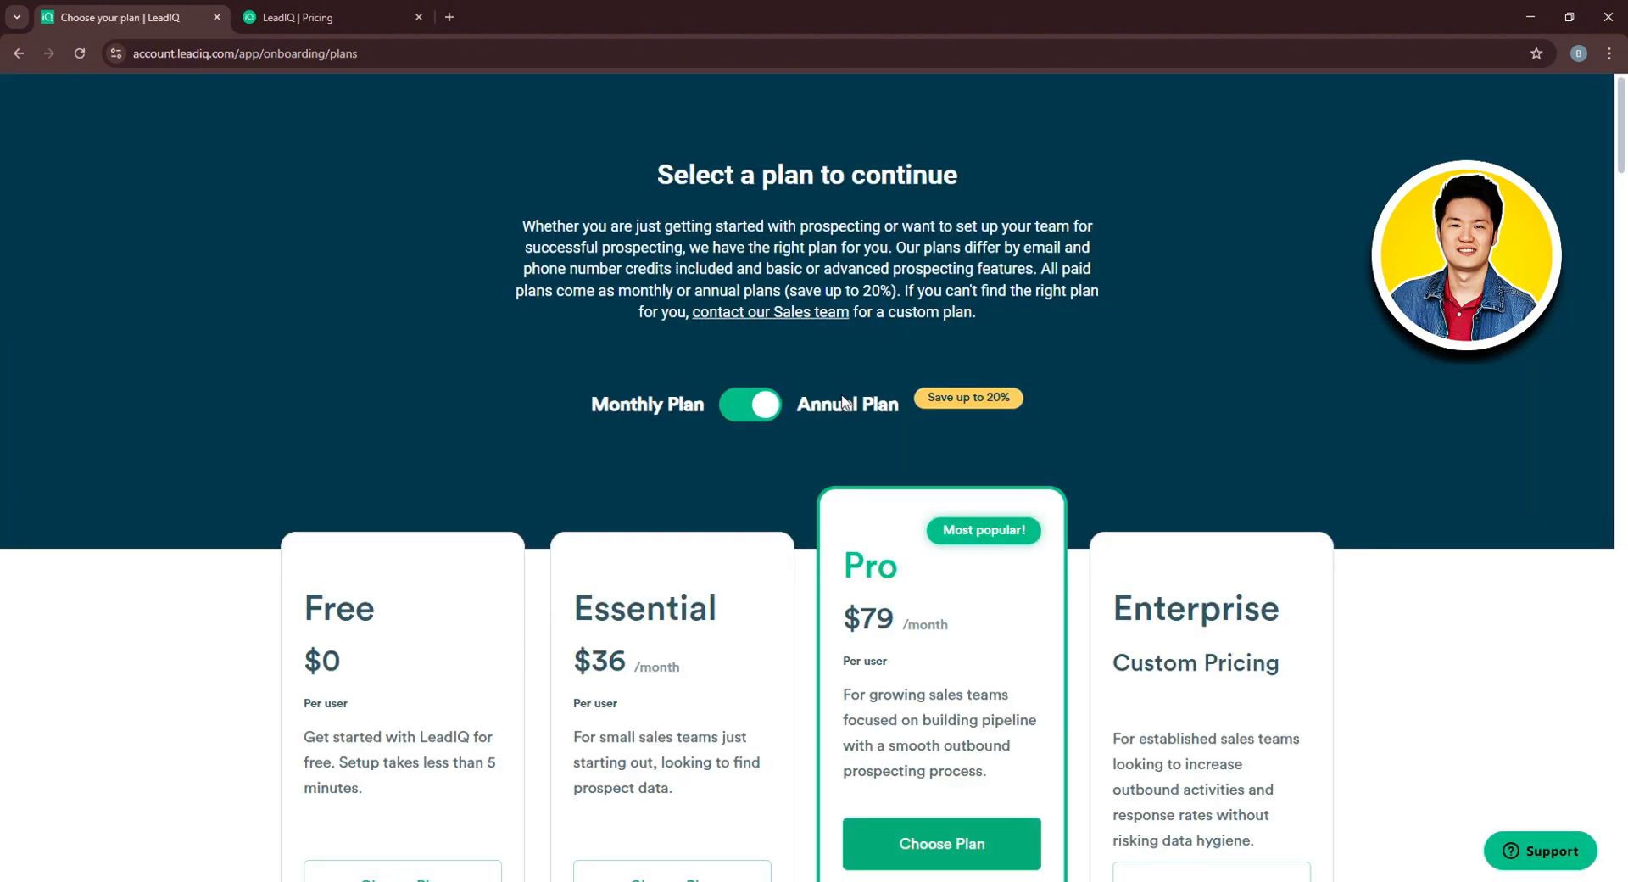
Choose the Free plan and decline joining the LeadIQ Data Community for now
{"action": "scroll", "coordinate": [690, 524], "scroll_direction": "down", "scroll_amount": 4}
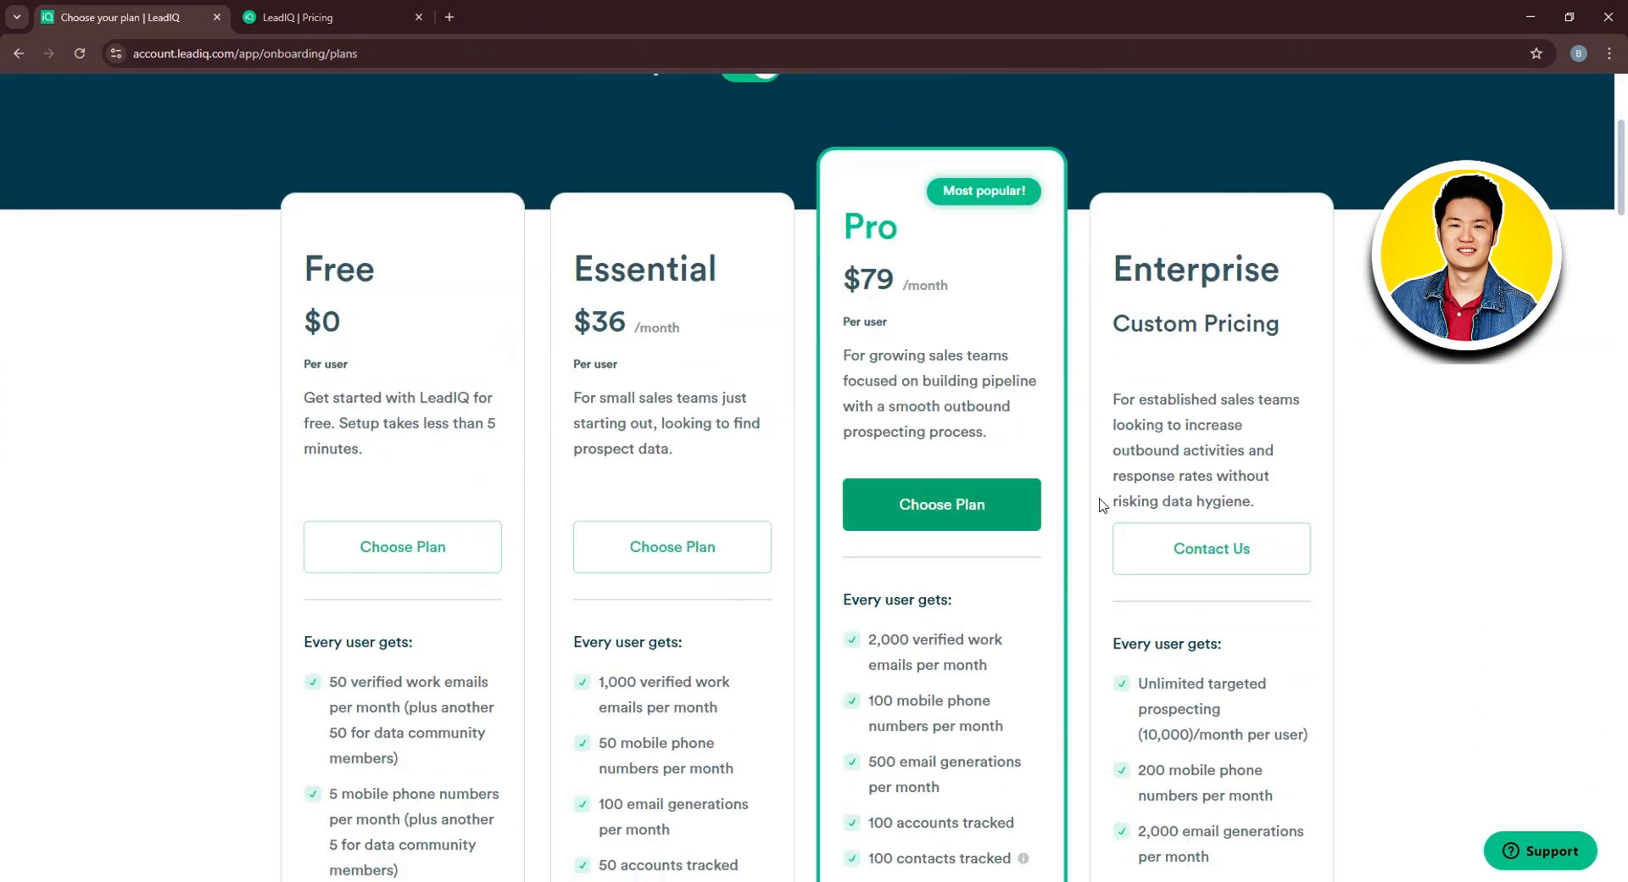
{"action": "left_click", "coordinate": [413, 549]}
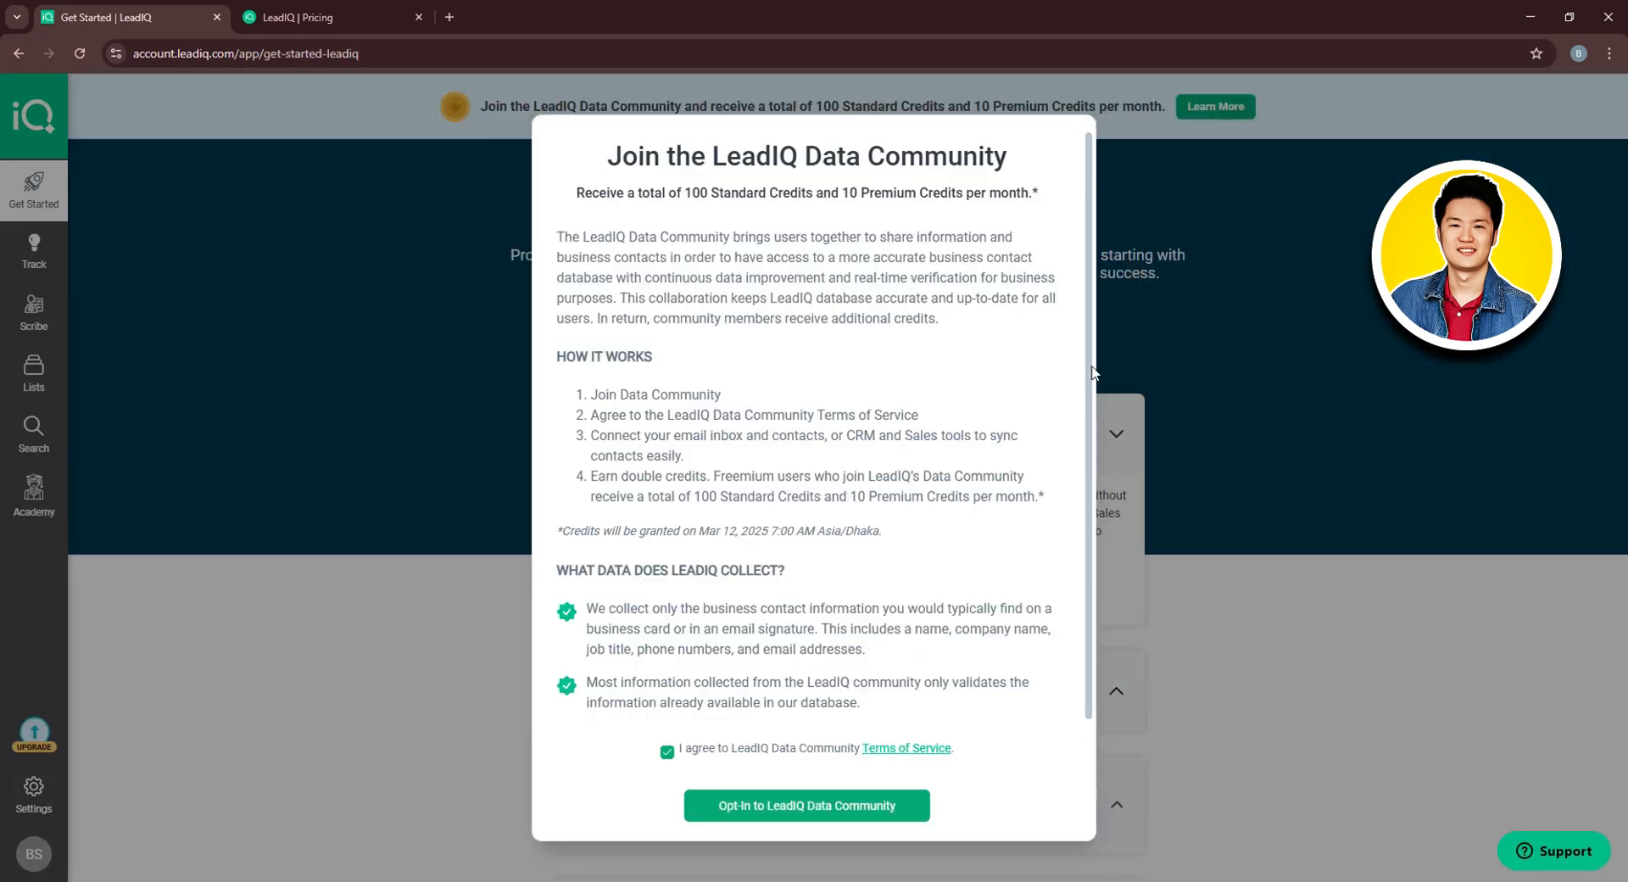
{"action": "scroll", "coordinate": [865, 767], "scroll_direction": "down", "scroll_amount": 3}
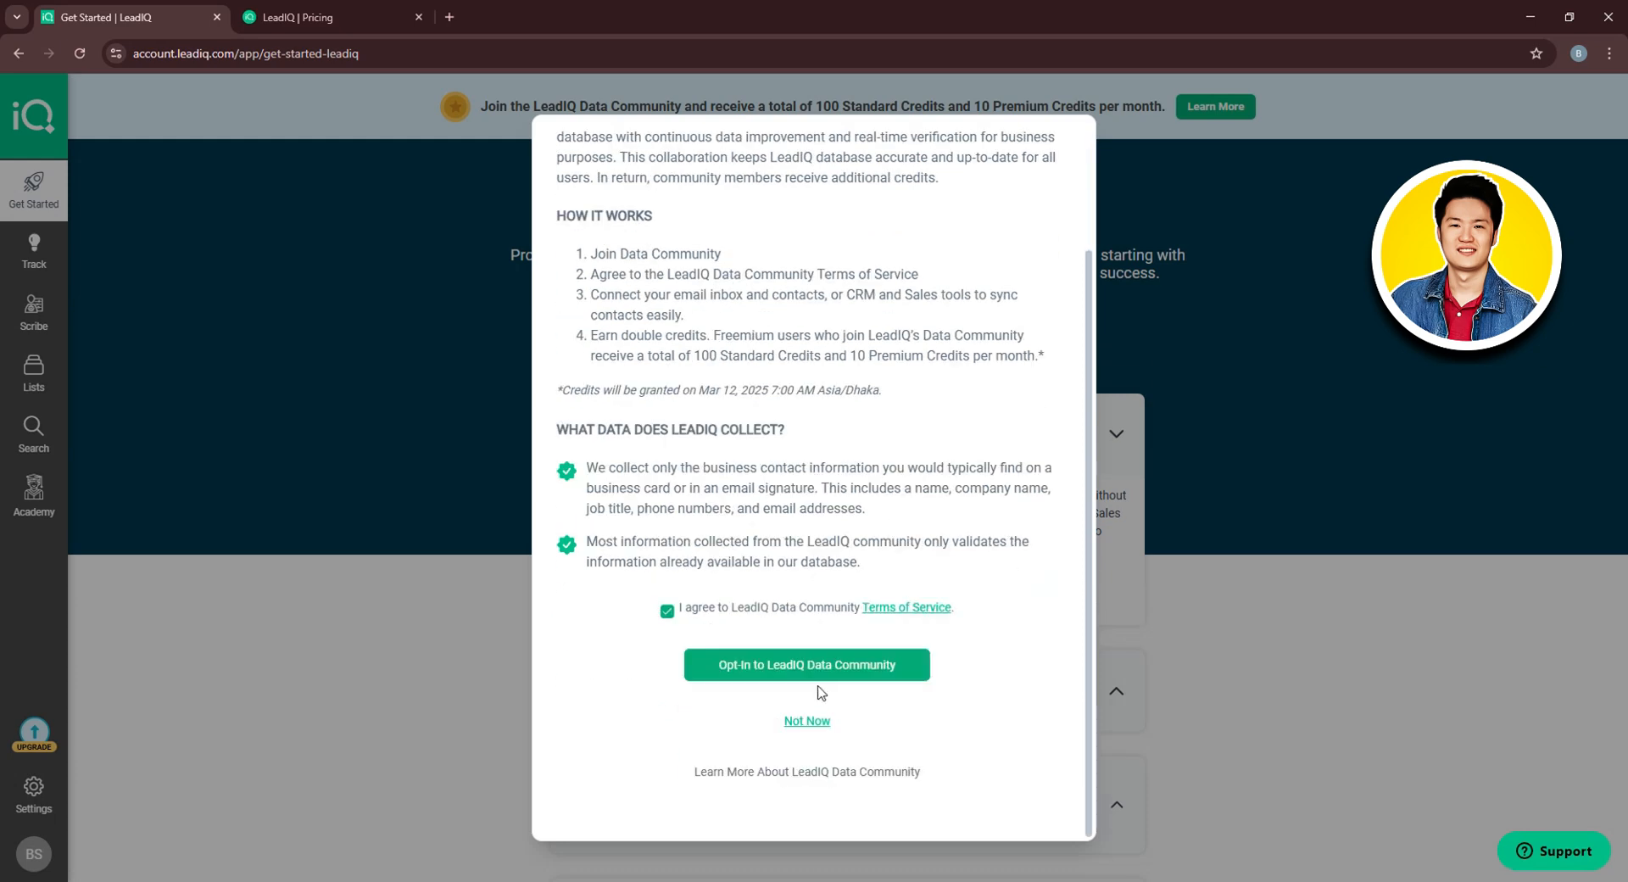
{"action": "left_click", "coordinate": [806, 720]}
Expand the onboarding guide on using the Chrome Extension on LinkedIn, play its video muted briefly and close it
{"action": "scroll", "coordinate": [831, 632], "scroll_direction": "down", "scroll_amount": 3}
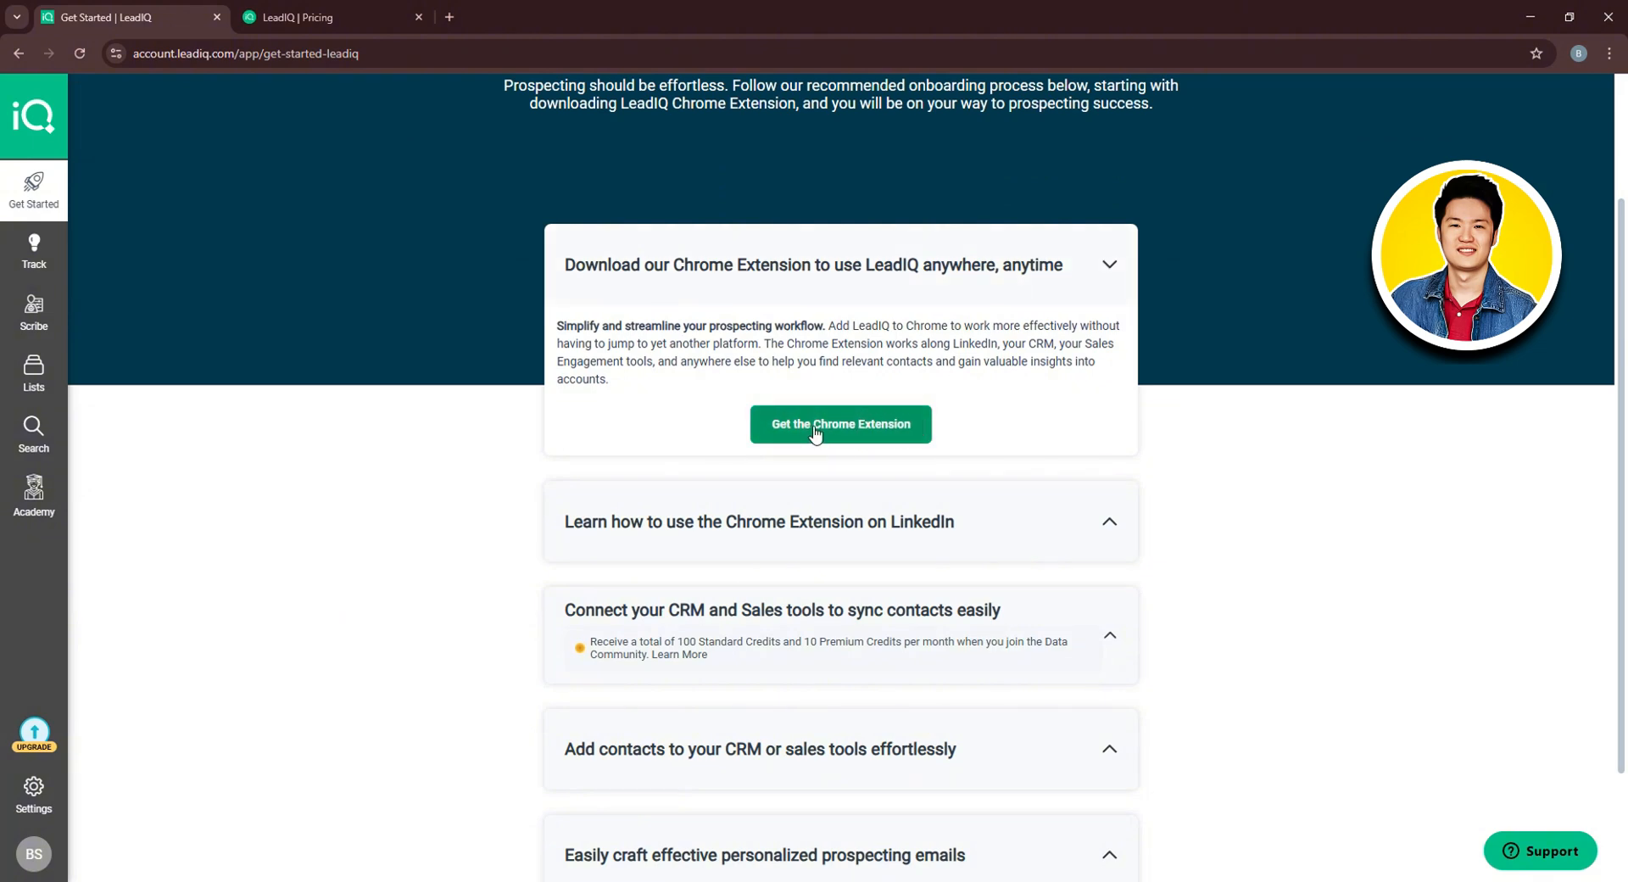
{"action": "left_click", "coordinate": [1108, 518]}
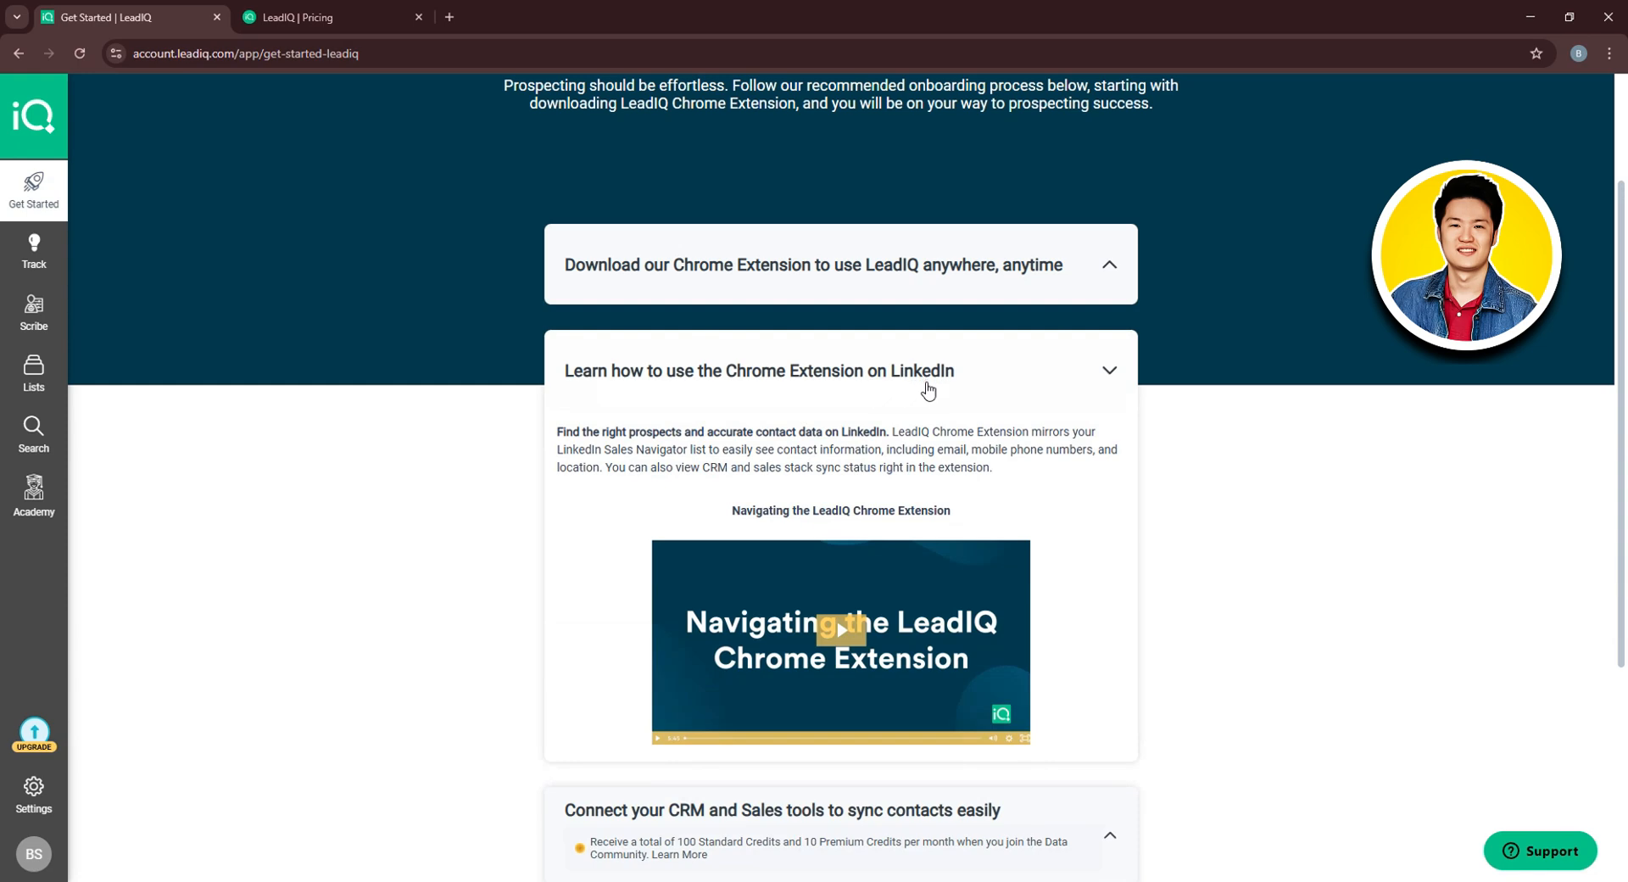
{"action": "scroll", "coordinate": [927, 390], "scroll_direction": "down", "scroll_amount": 3}
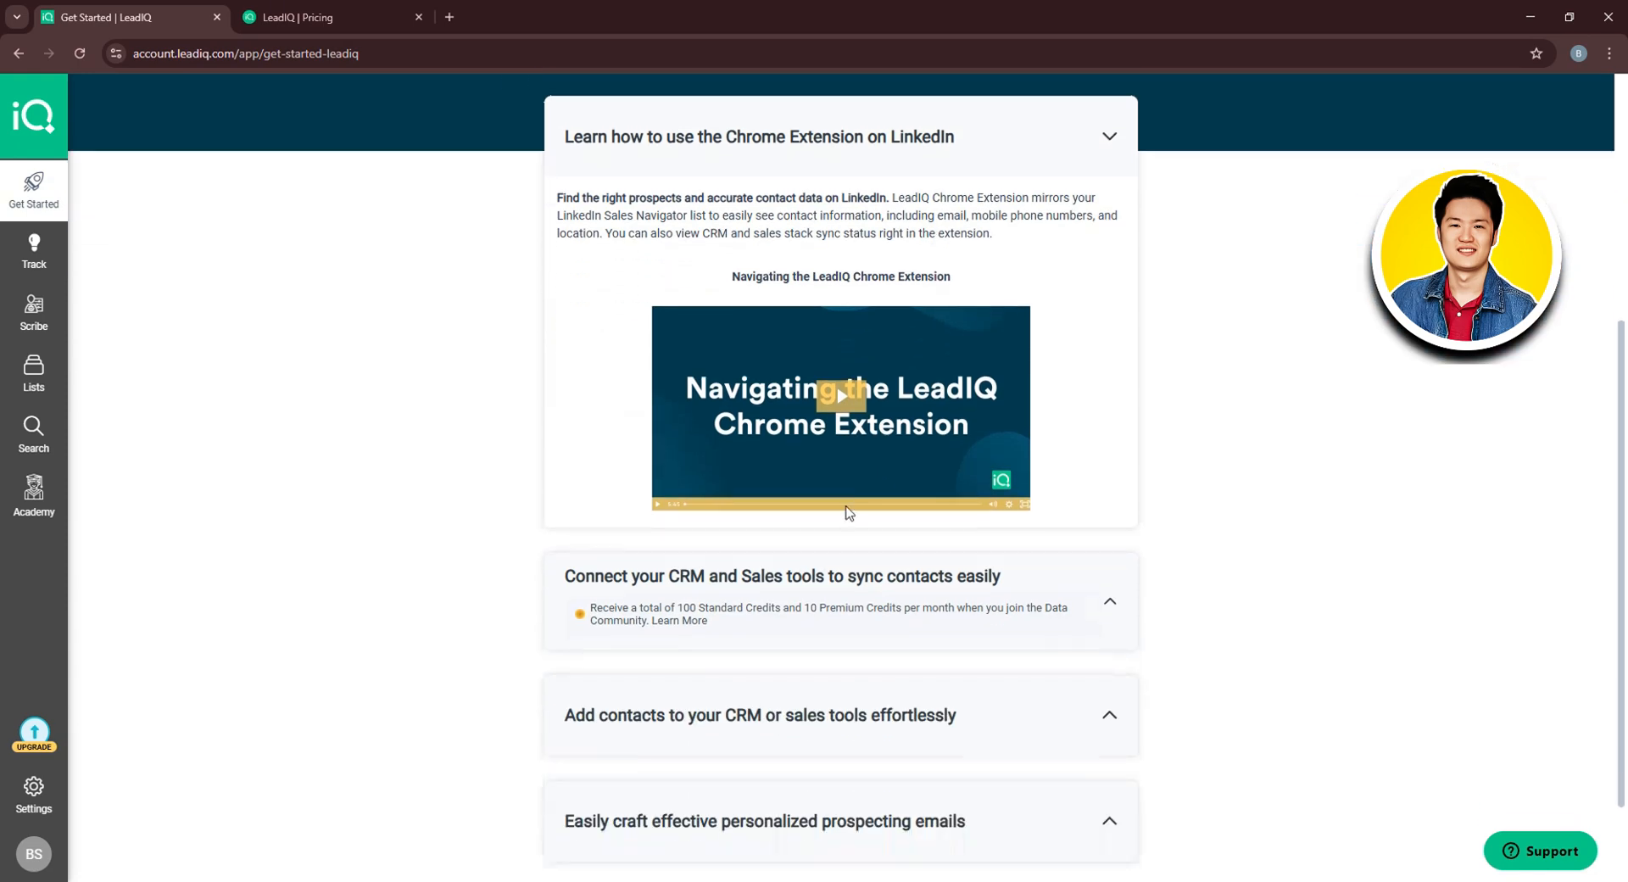
{"action": "left_click", "coordinate": [840, 383]}
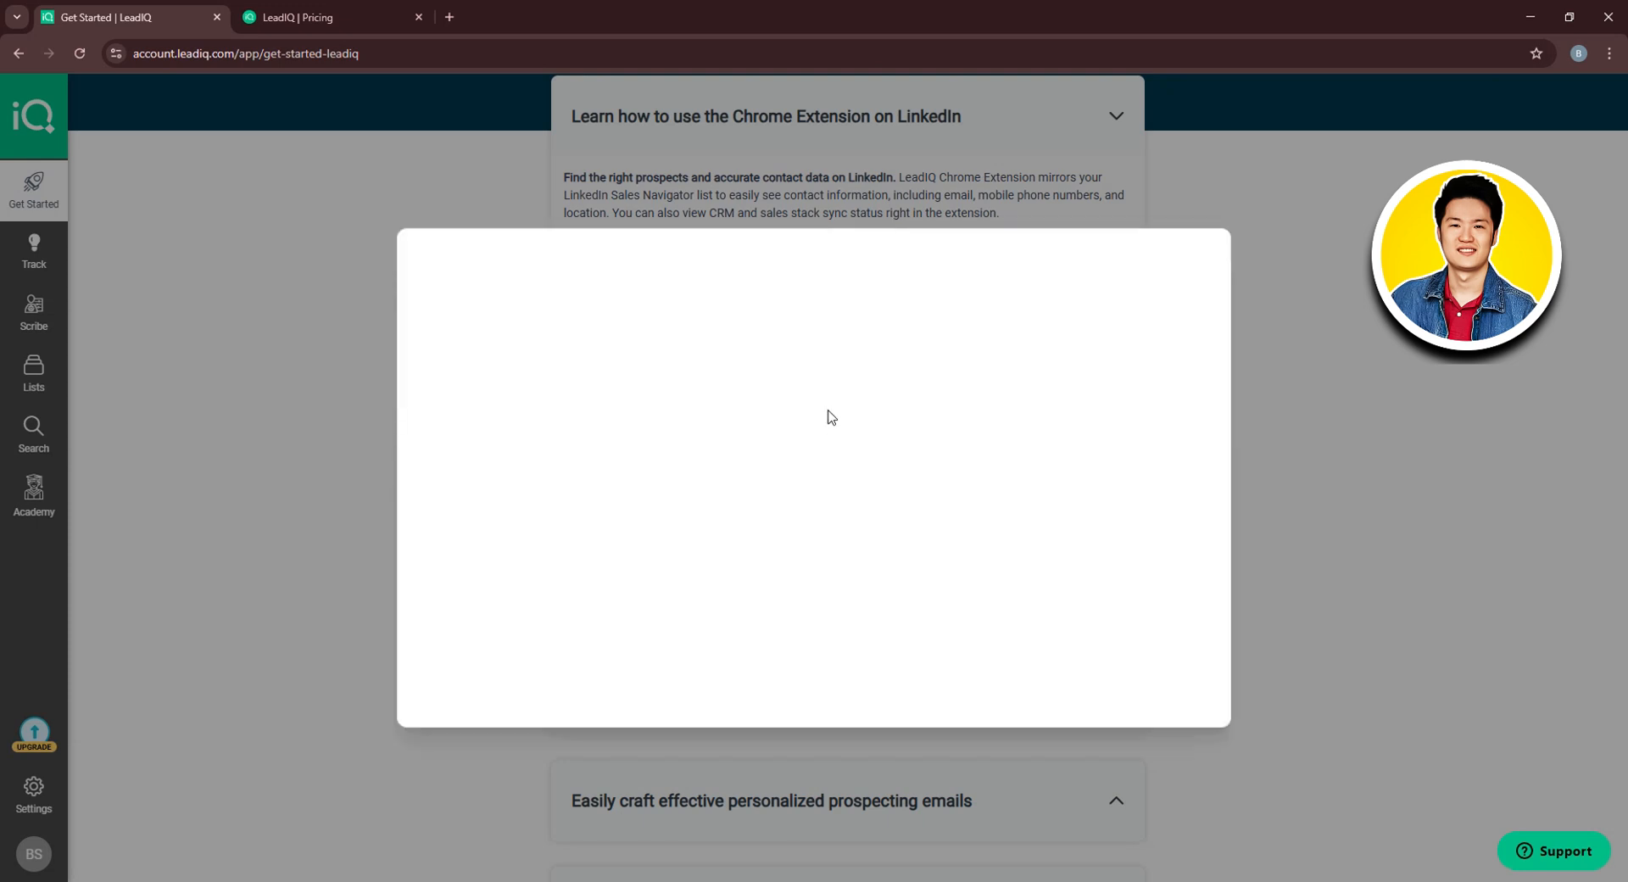
{"action": "left_click", "coordinate": [823, 453]}
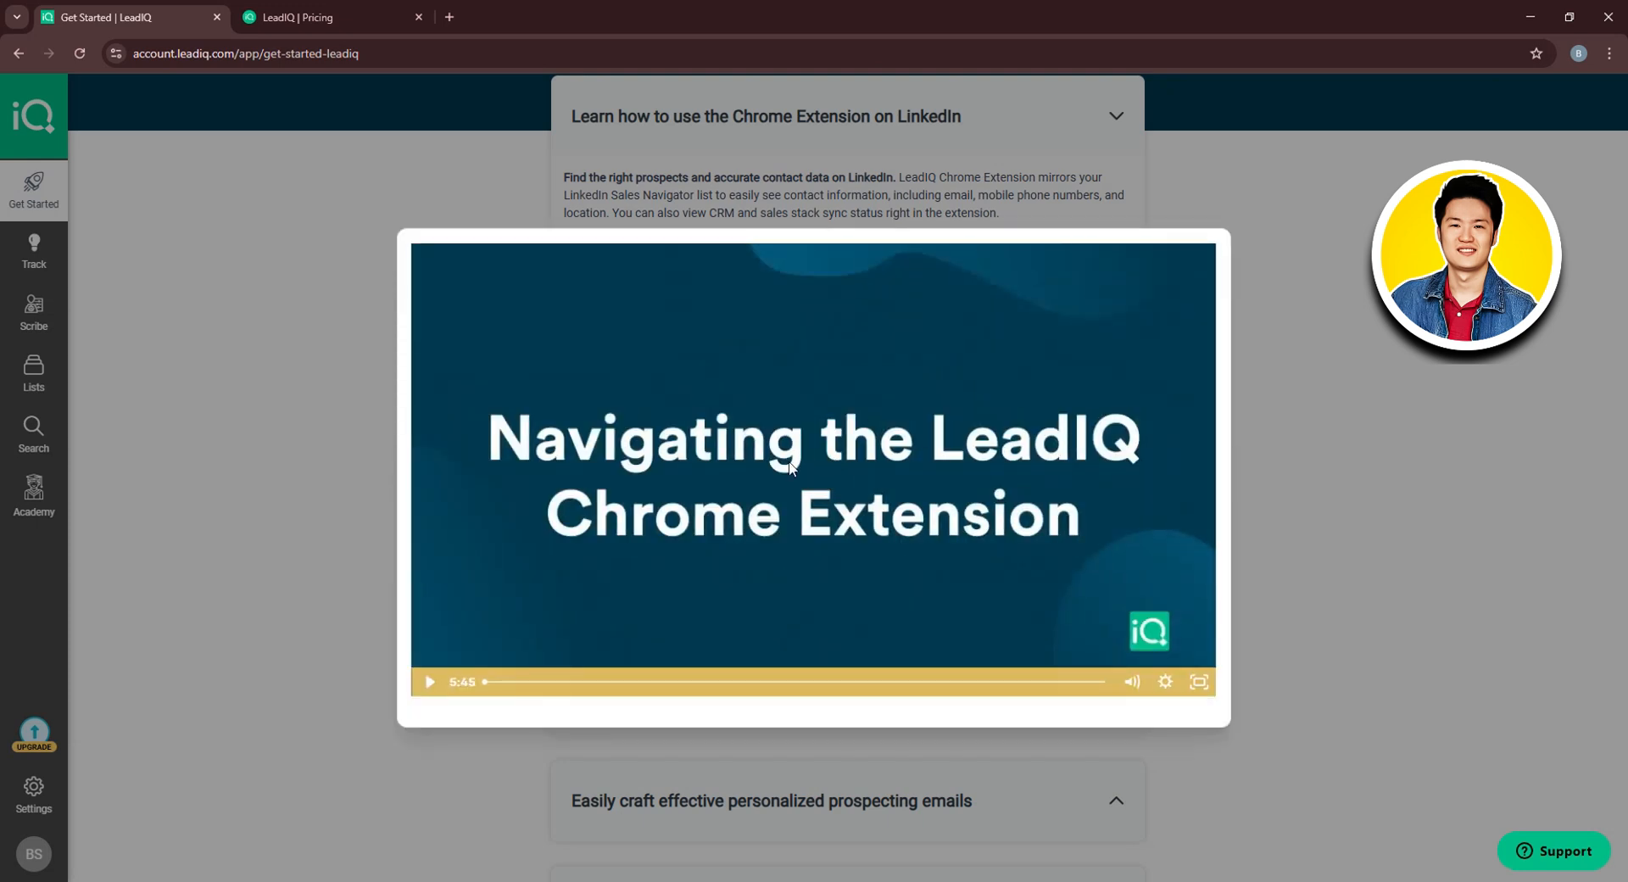
{"action": "left_click", "coordinate": [1132, 681]}
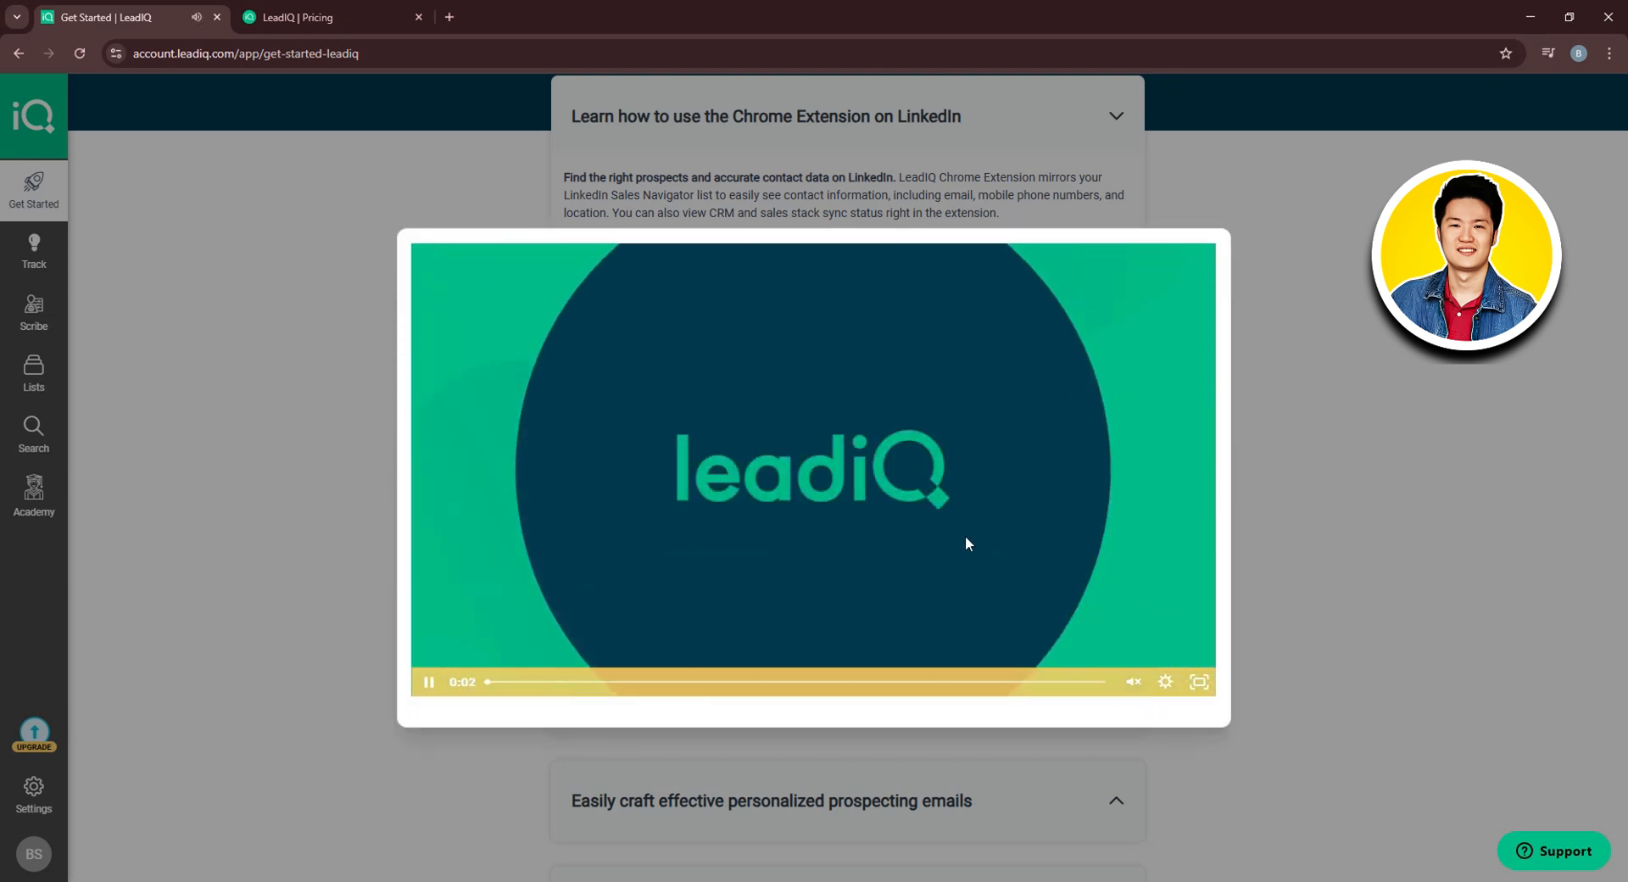
{"action": "left_click", "coordinate": [1313, 457]}
Review the onboarding section on connecting CRM and sales tools and open its integrations page
{"action": "left_click", "coordinate": [766, 592]}
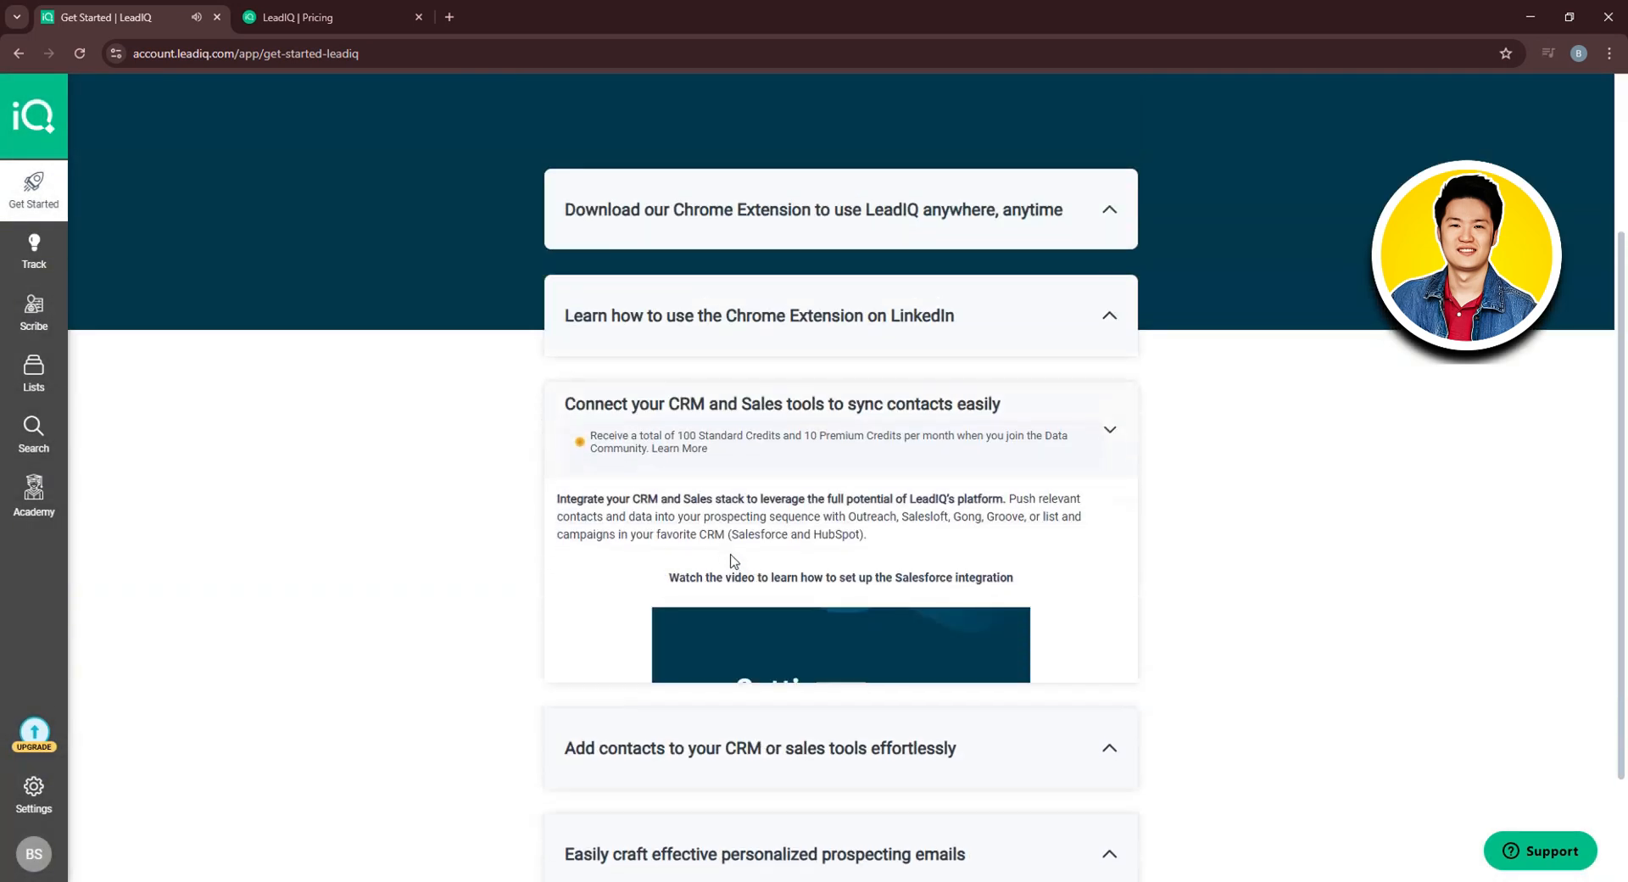
{"action": "scroll", "coordinate": [1051, 424], "scroll_direction": "down", "scroll_amount": 2}
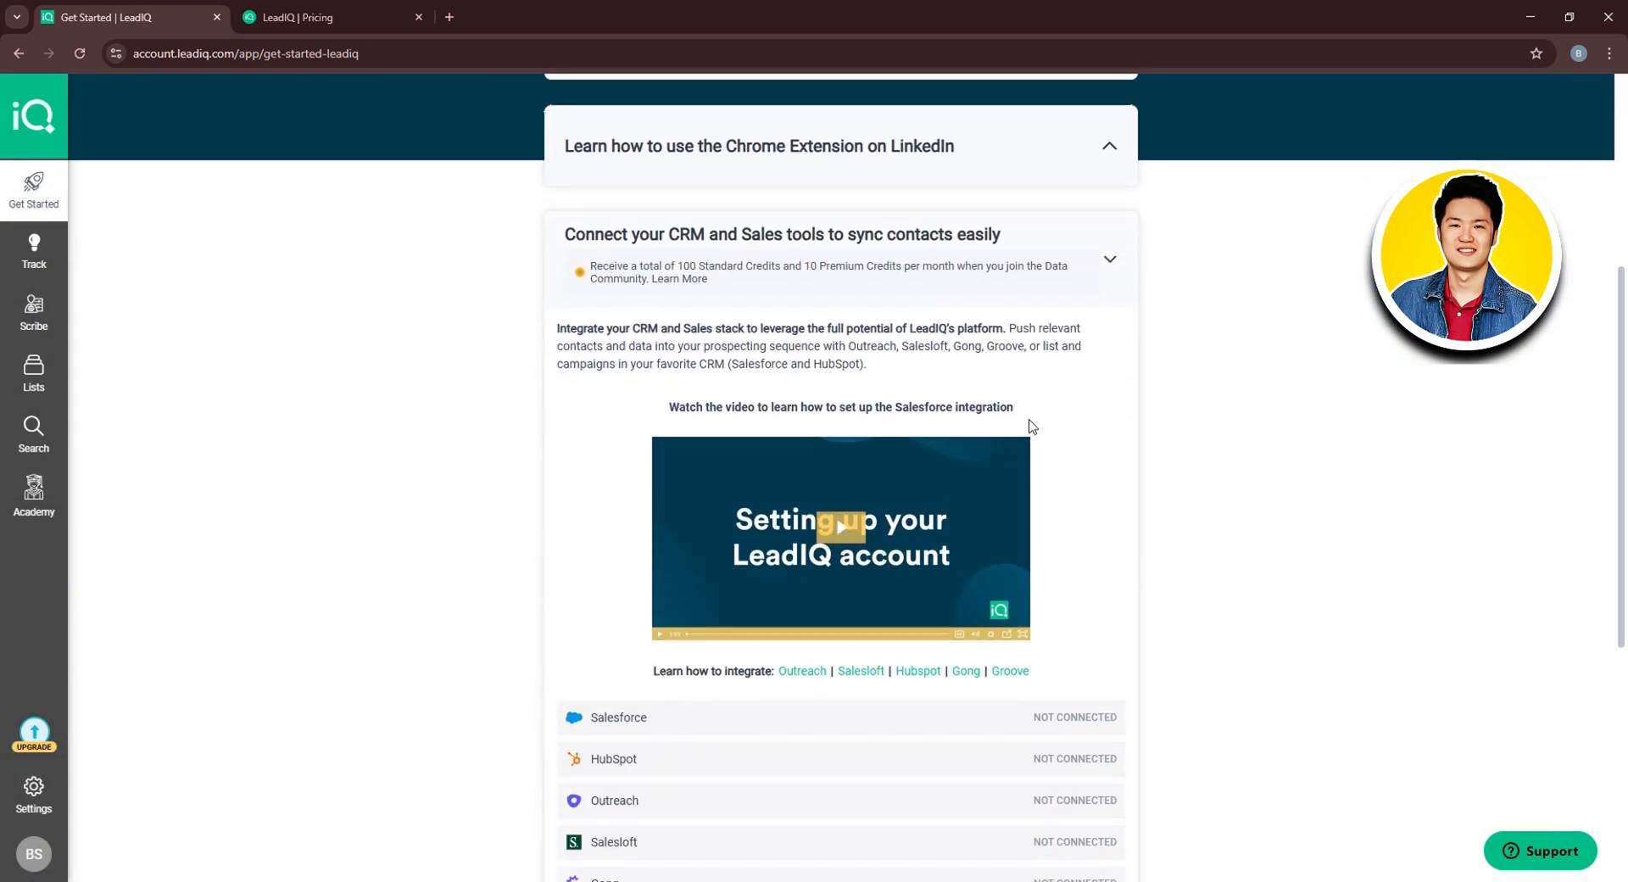
{"action": "scroll", "coordinate": [1055, 373], "scroll_direction": "down", "scroll_amount": 2}
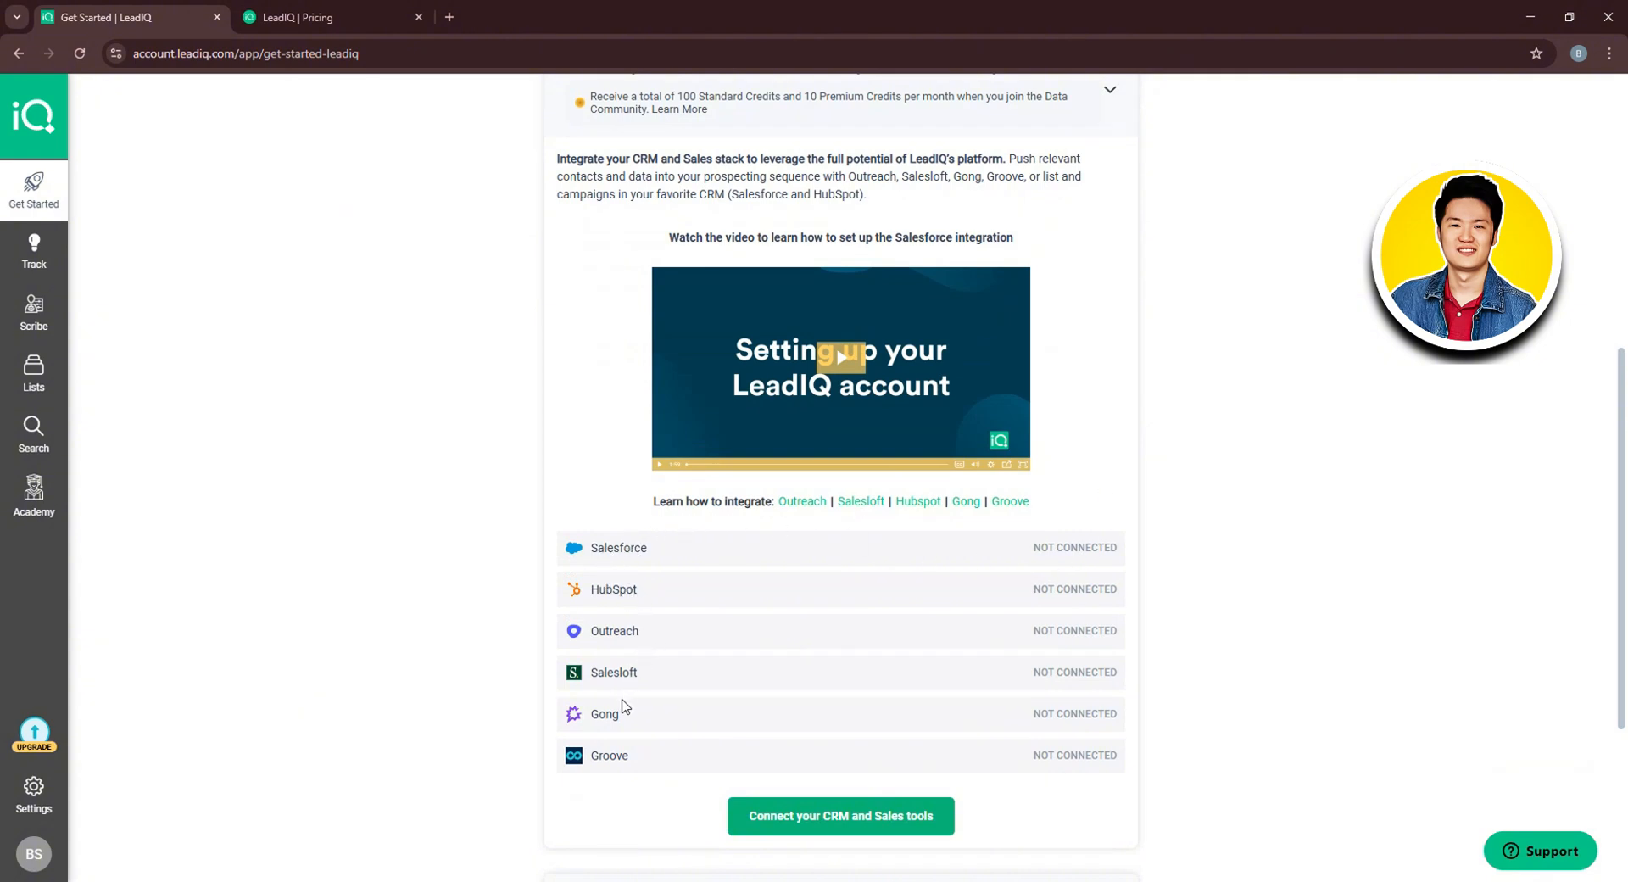
{"action": "scroll", "coordinate": [642, 767], "scroll_direction": "down", "scroll_amount": 1}
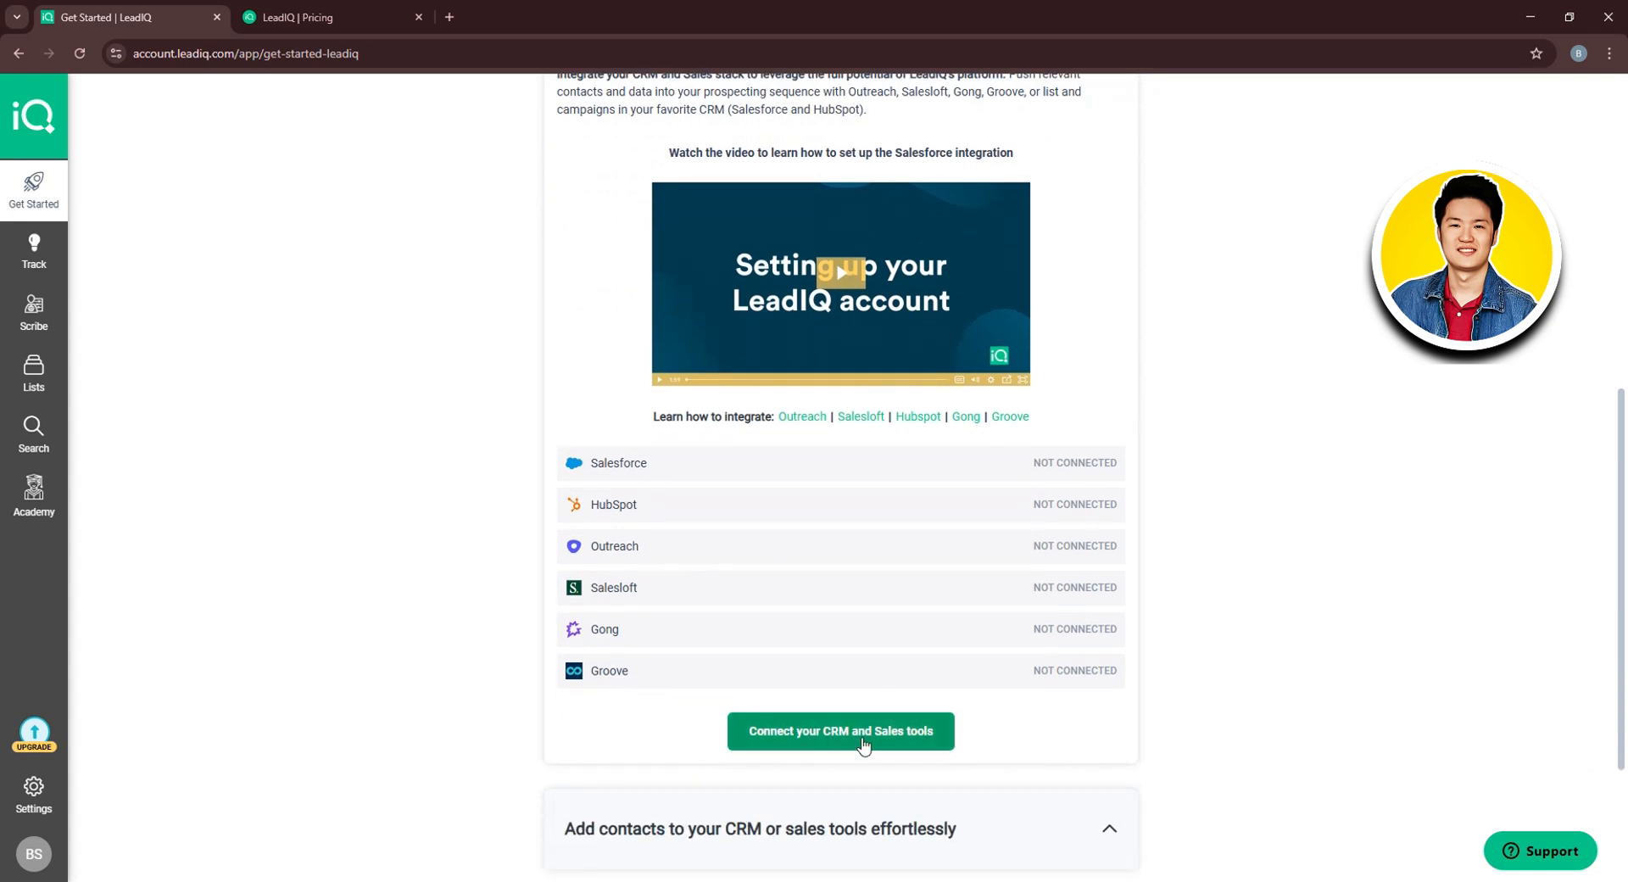
{"action": "left_click", "coordinate": [865, 740]}
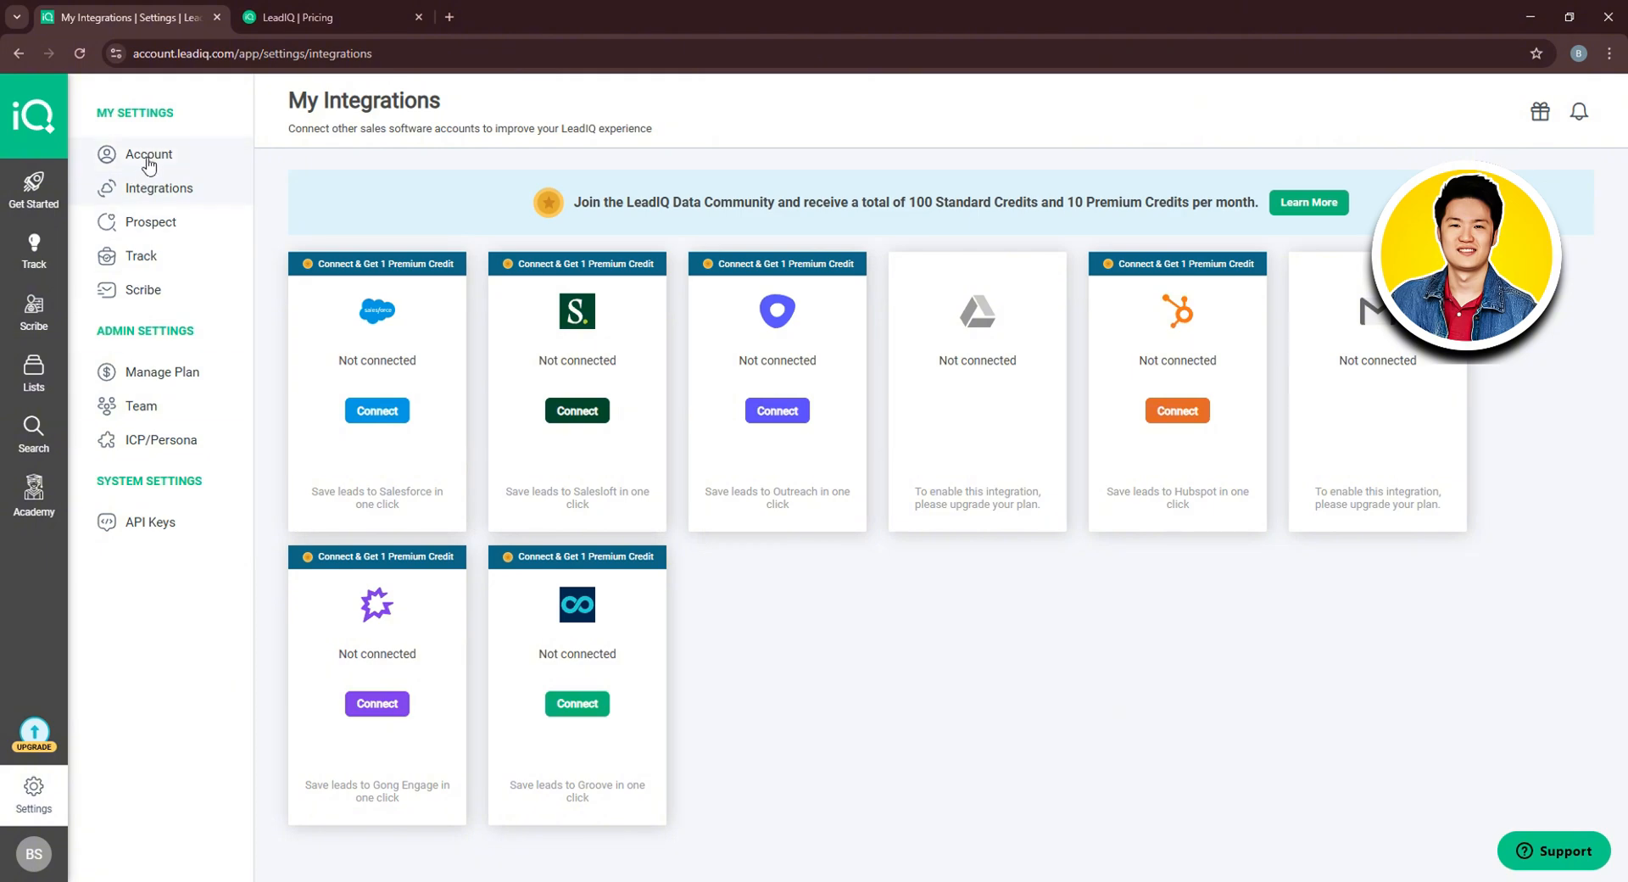
Return to the onboarding guide and expand the sections on adding contacts, crafting prospecting emails and monitoring accounts with Track
{"action": "left_click", "coordinate": [50, 202]}
{"action": "scroll", "coordinate": [609, 388], "scroll_direction": "down", "scroll_amount": 1}
{"action": "scroll", "coordinate": [609, 389], "scroll_direction": "down", "scroll_amount": 3}
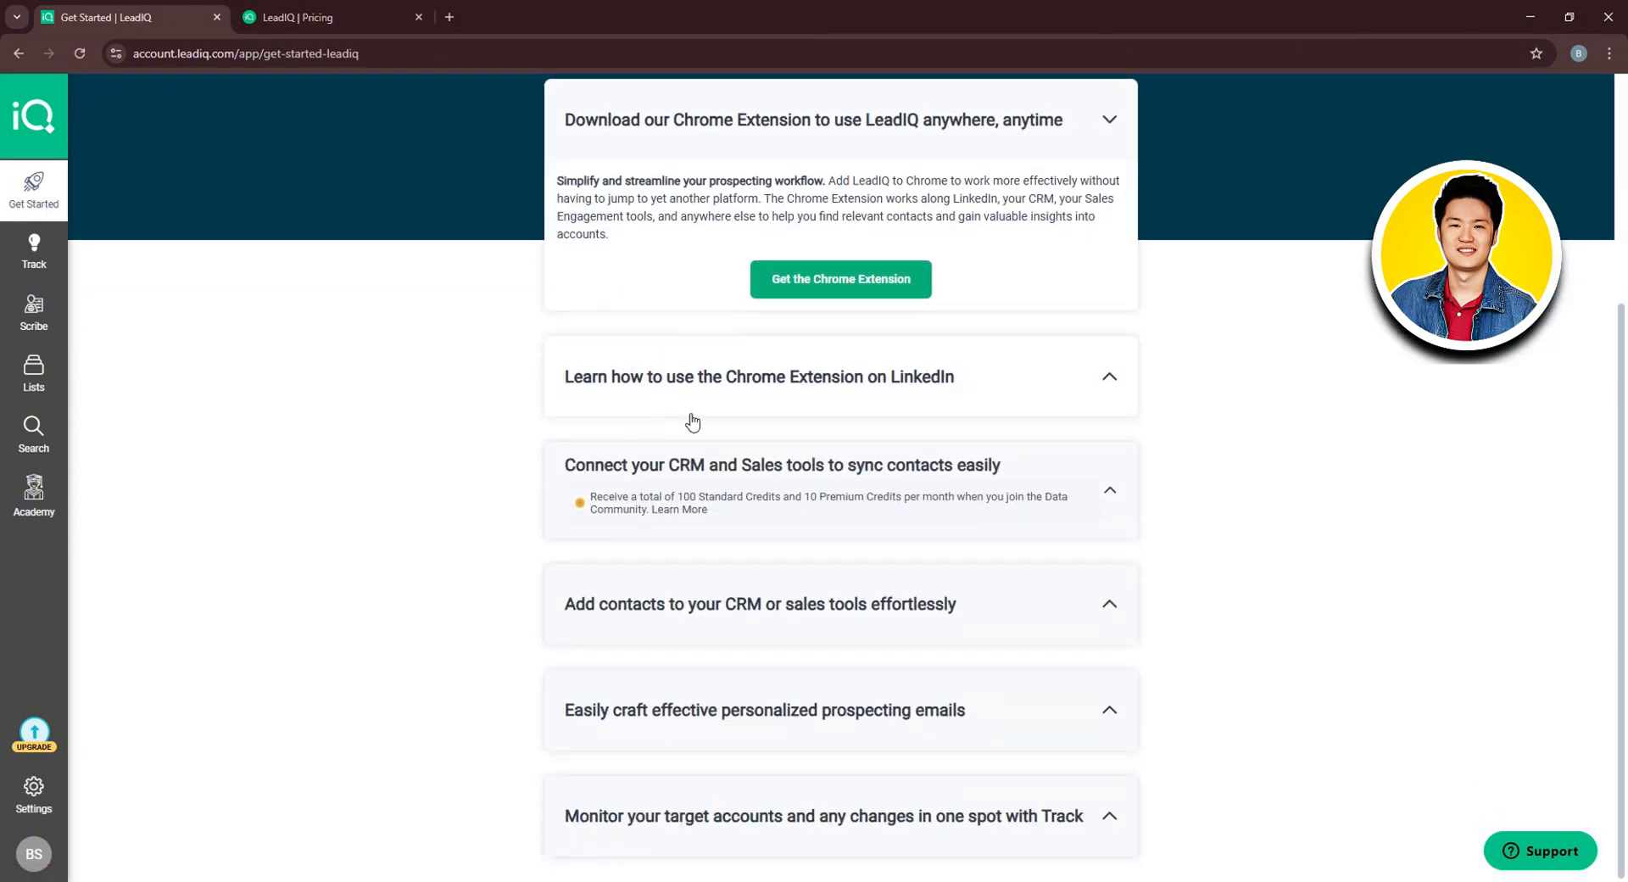
{"action": "left_click", "coordinate": [890, 618]}
{"action": "scroll", "coordinate": [818, 534], "scroll_direction": "down", "scroll_amount": 2}
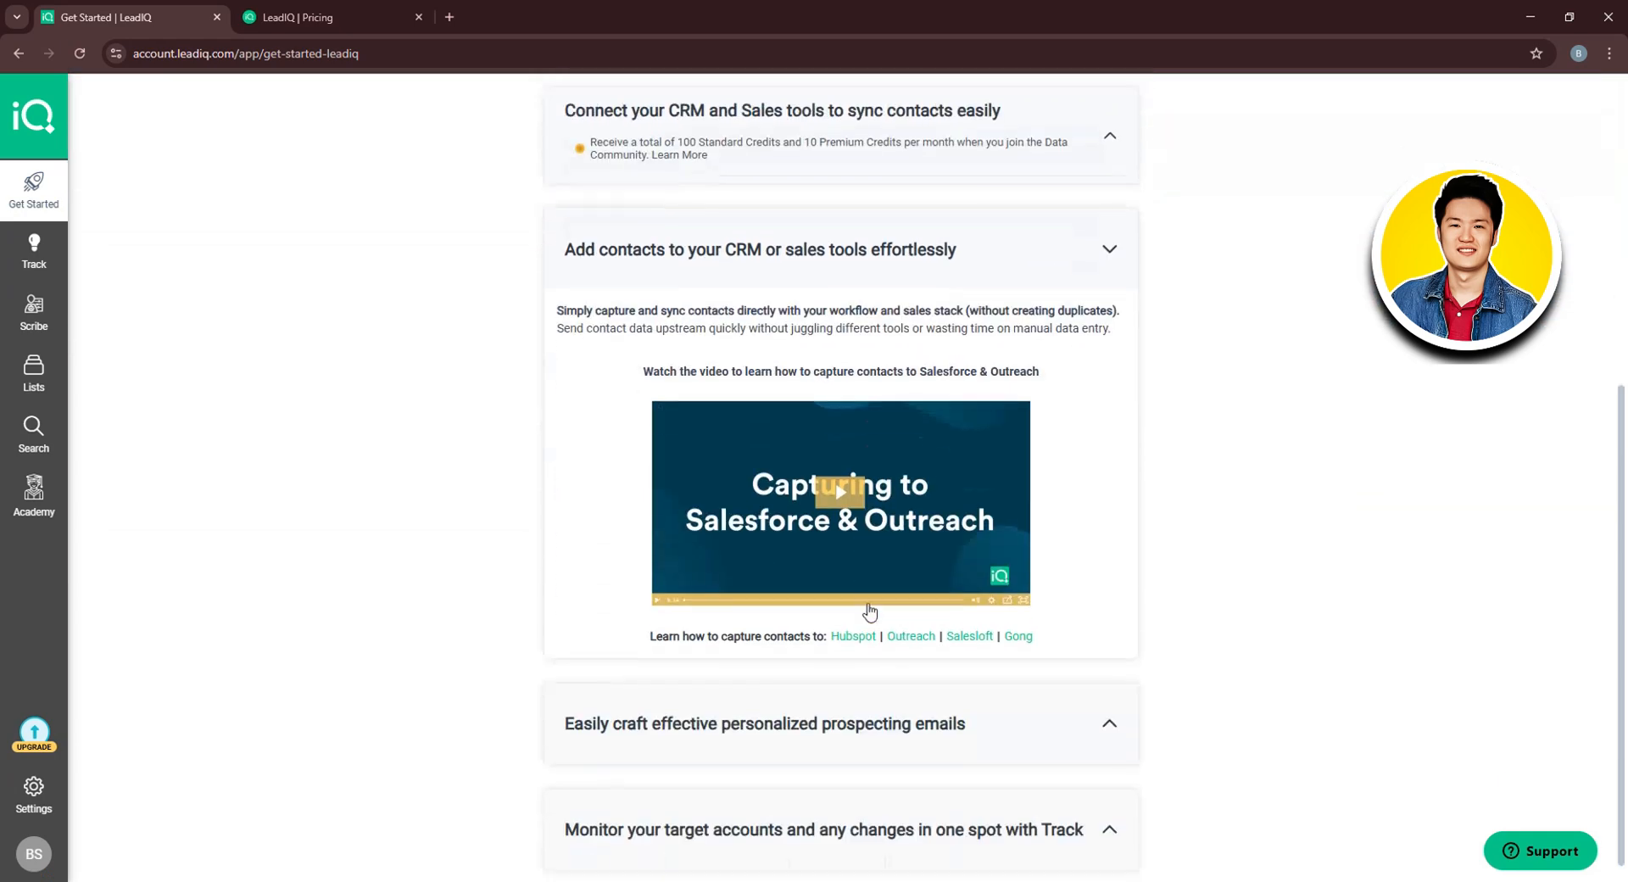
{"action": "left_click", "coordinate": [683, 727]}
{"action": "scroll", "coordinate": [691, 348], "scroll_direction": "down", "scroll_amount": 2}
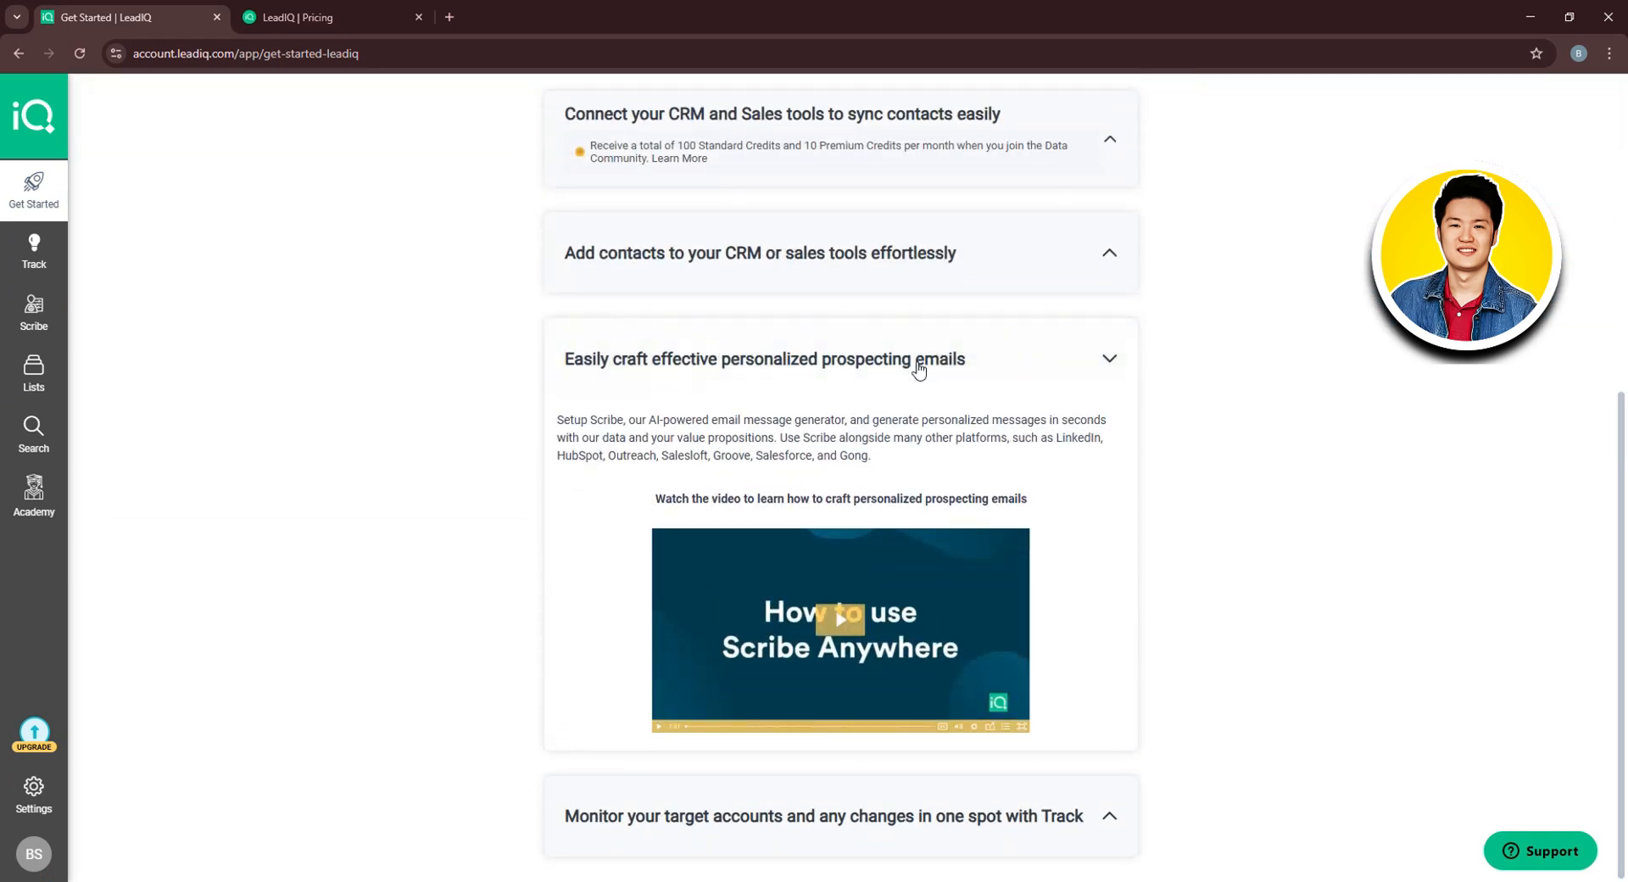
{"action": "left_click", "coordinate": [778, 840]}
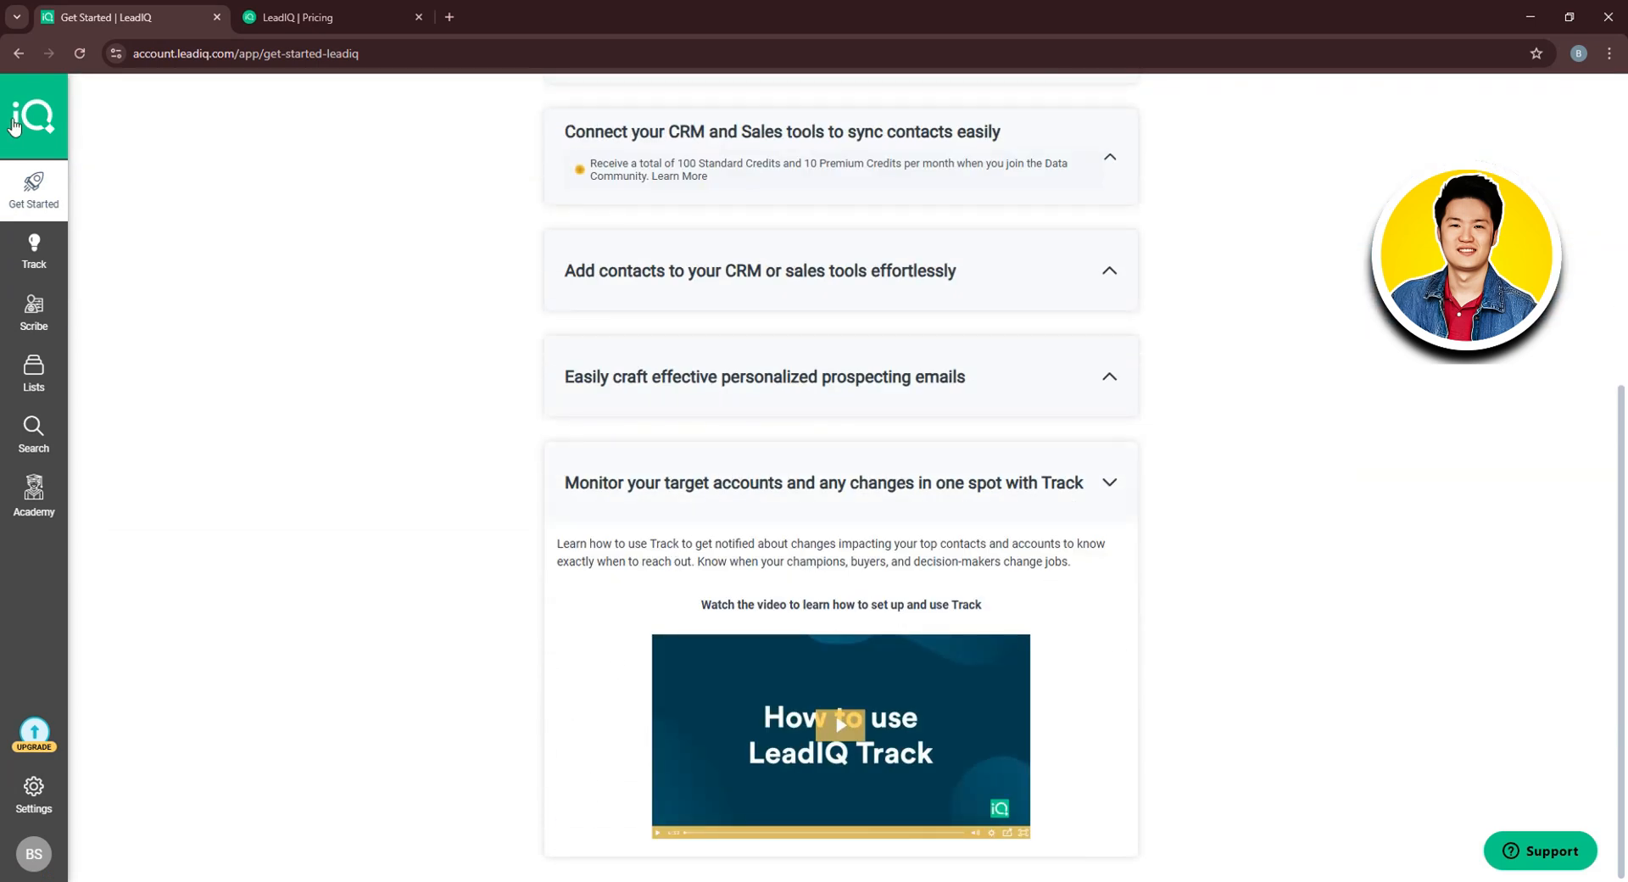
Start creating an account watchlist in Track and review the CSV upload options for the team and personal watchlists
{"action": "left_click", "coordinate": [24, 260]}
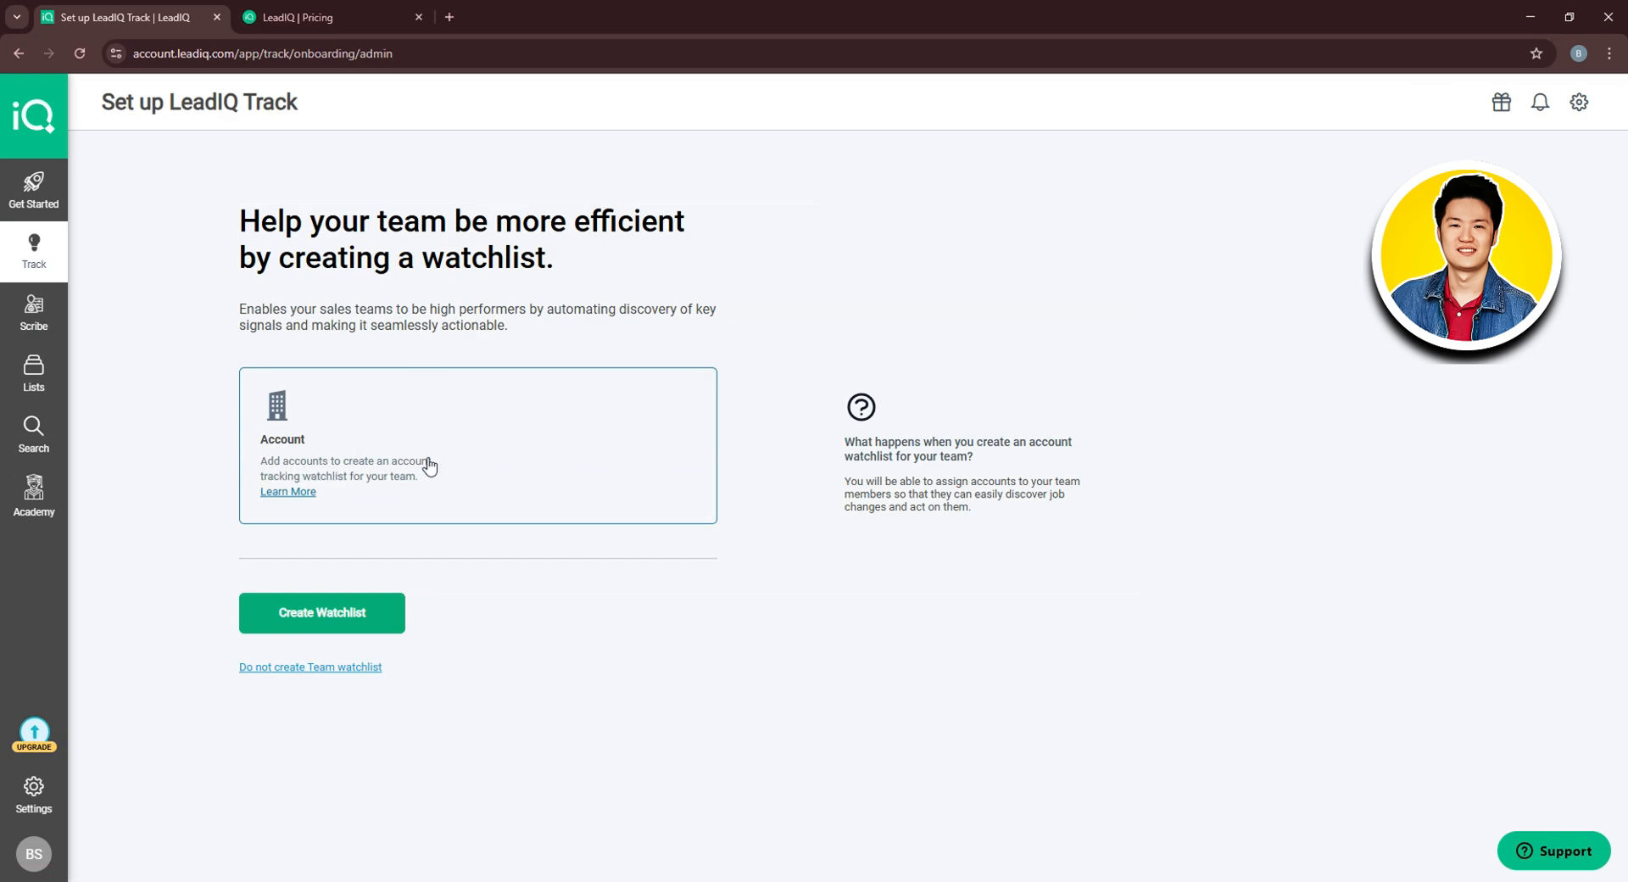
{"action": "left_click", "coordinate": [348, 609]}
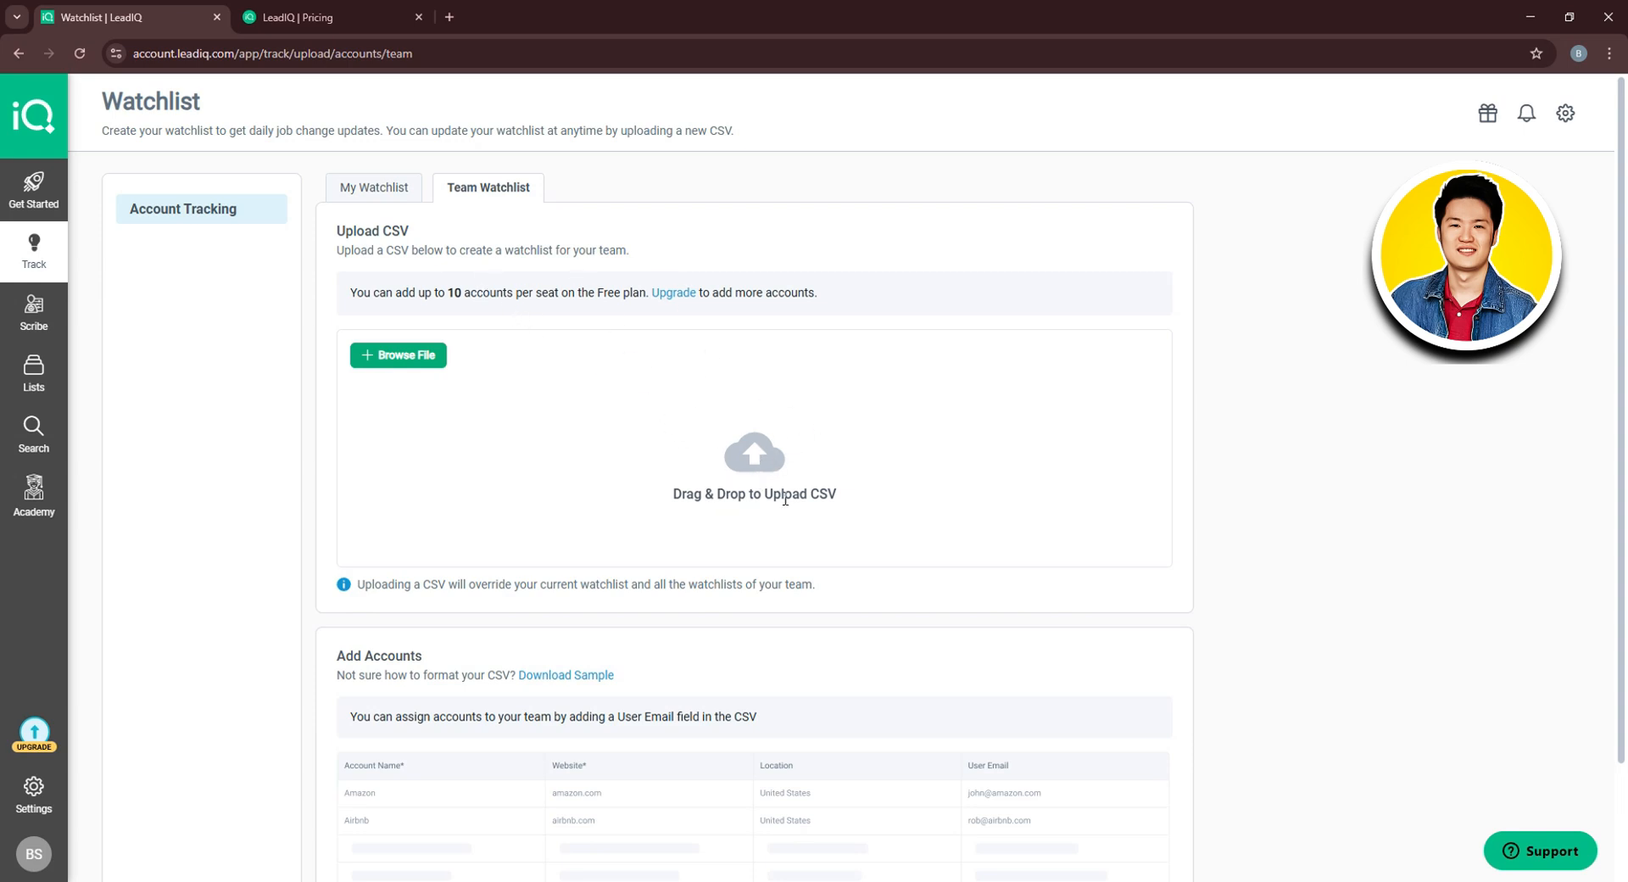
{"action": "scroll", "coordinate": [771, 468], "scroll_direction": "down", "scroll_amount": 2}
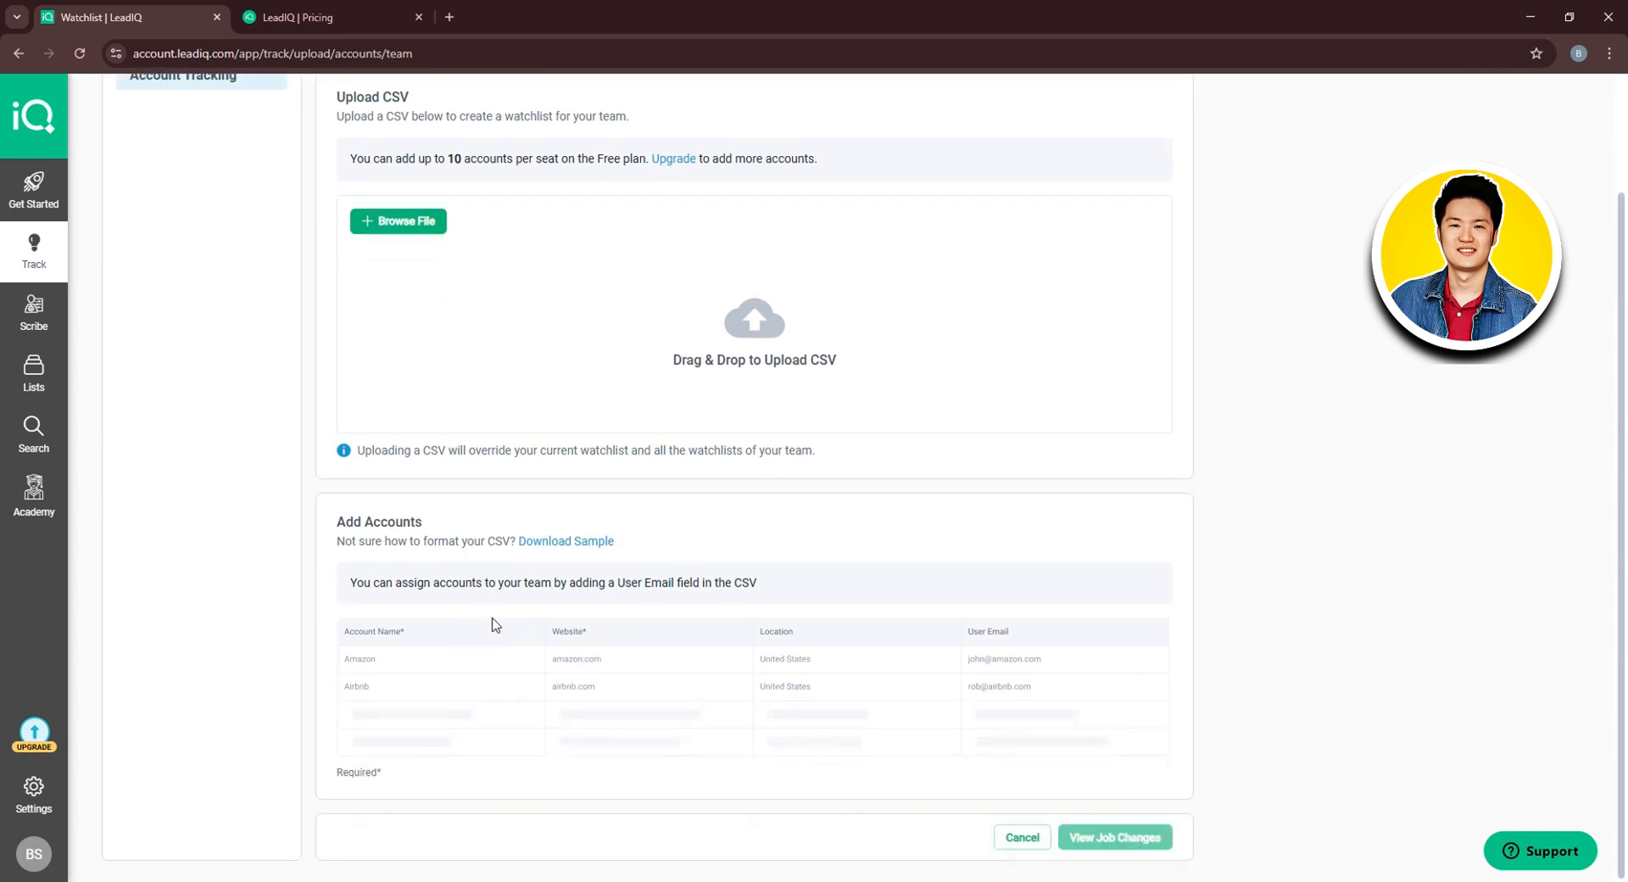
{"action": "scroll", "coordinate": [839, 674], "scroll_direction": "up", "scroll_amount": 2}
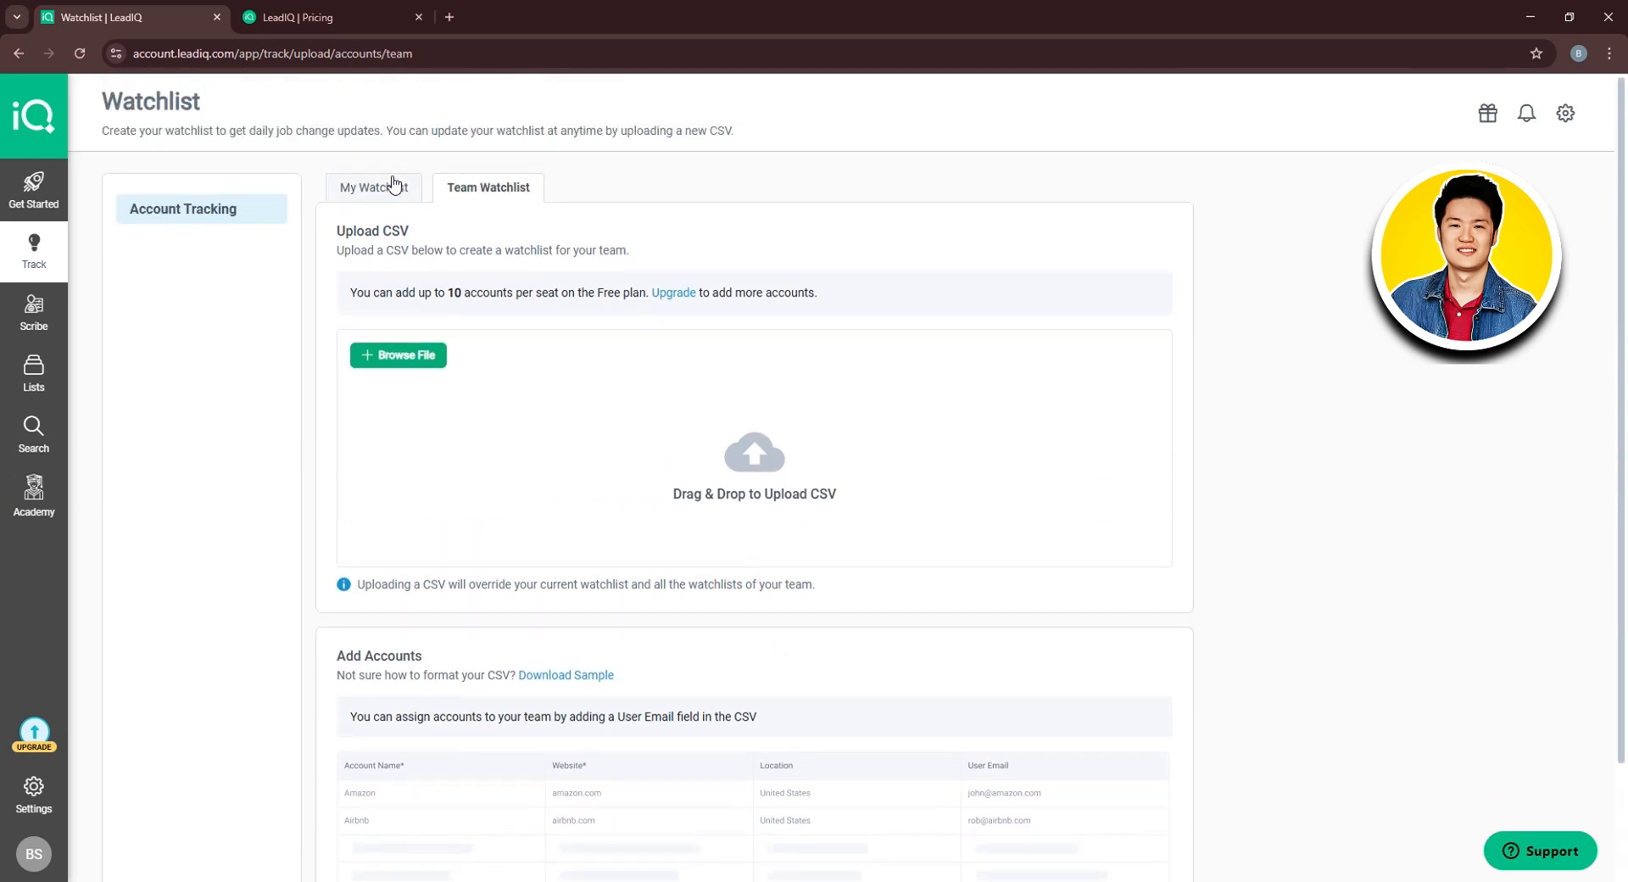
{"action": "left_click", "coordinate": [394, 183]}
{"action": "scroll", "coordinate": [805, 472], "scroll_direction": "down", "scroll_amount": 1}
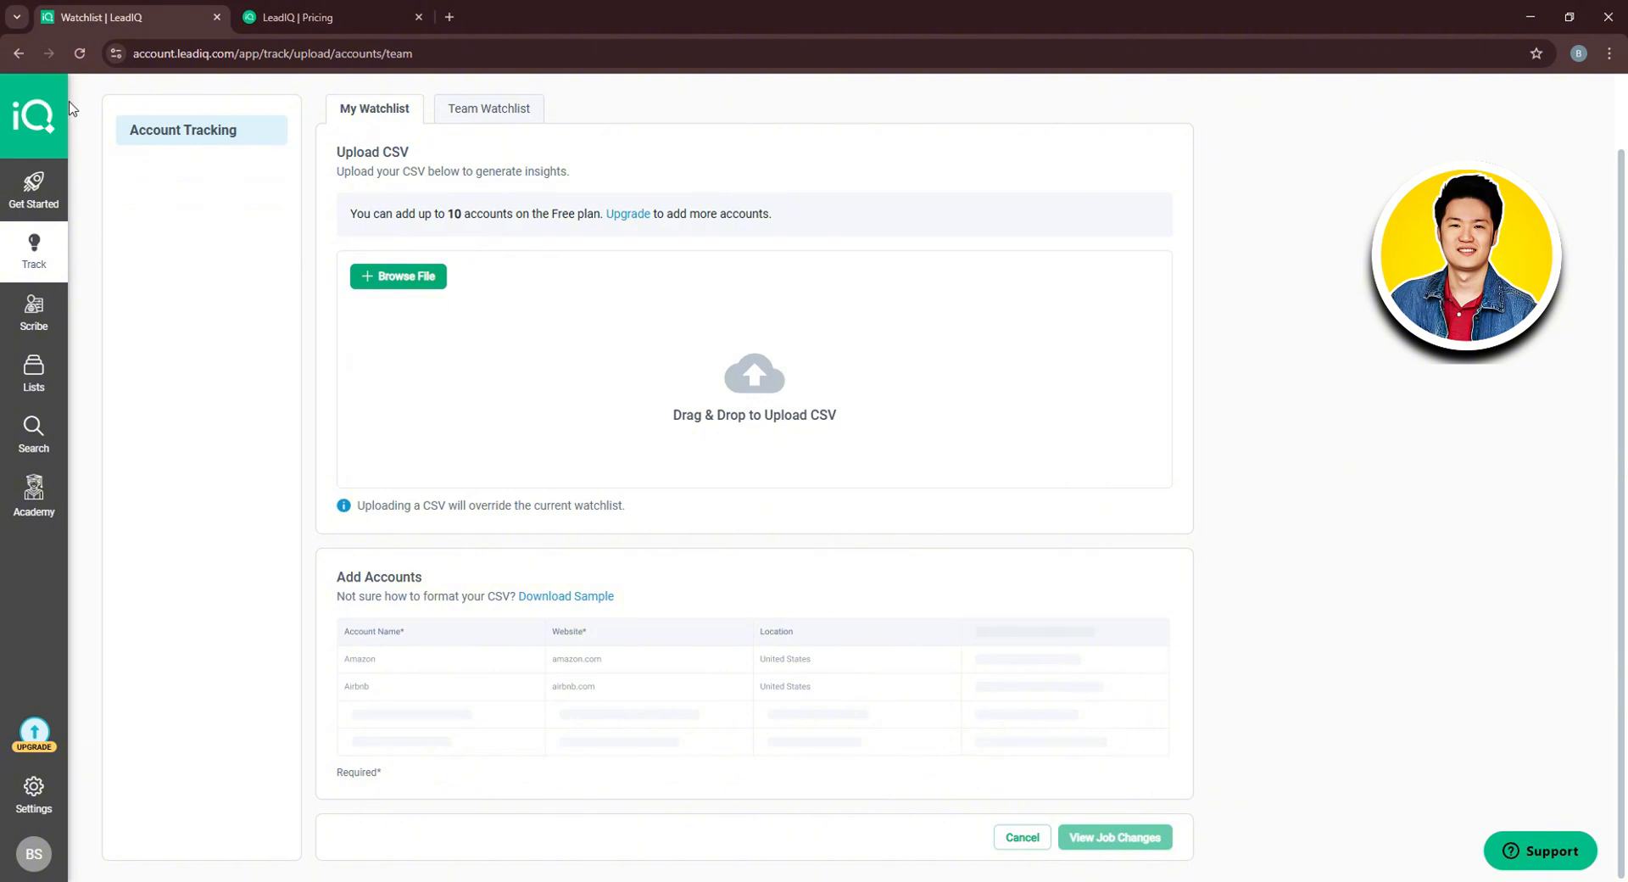
Open the Scribe page to view its introduction to personalized prospecting messages
{"action": "left_click", "coordinate": [47, 315]}
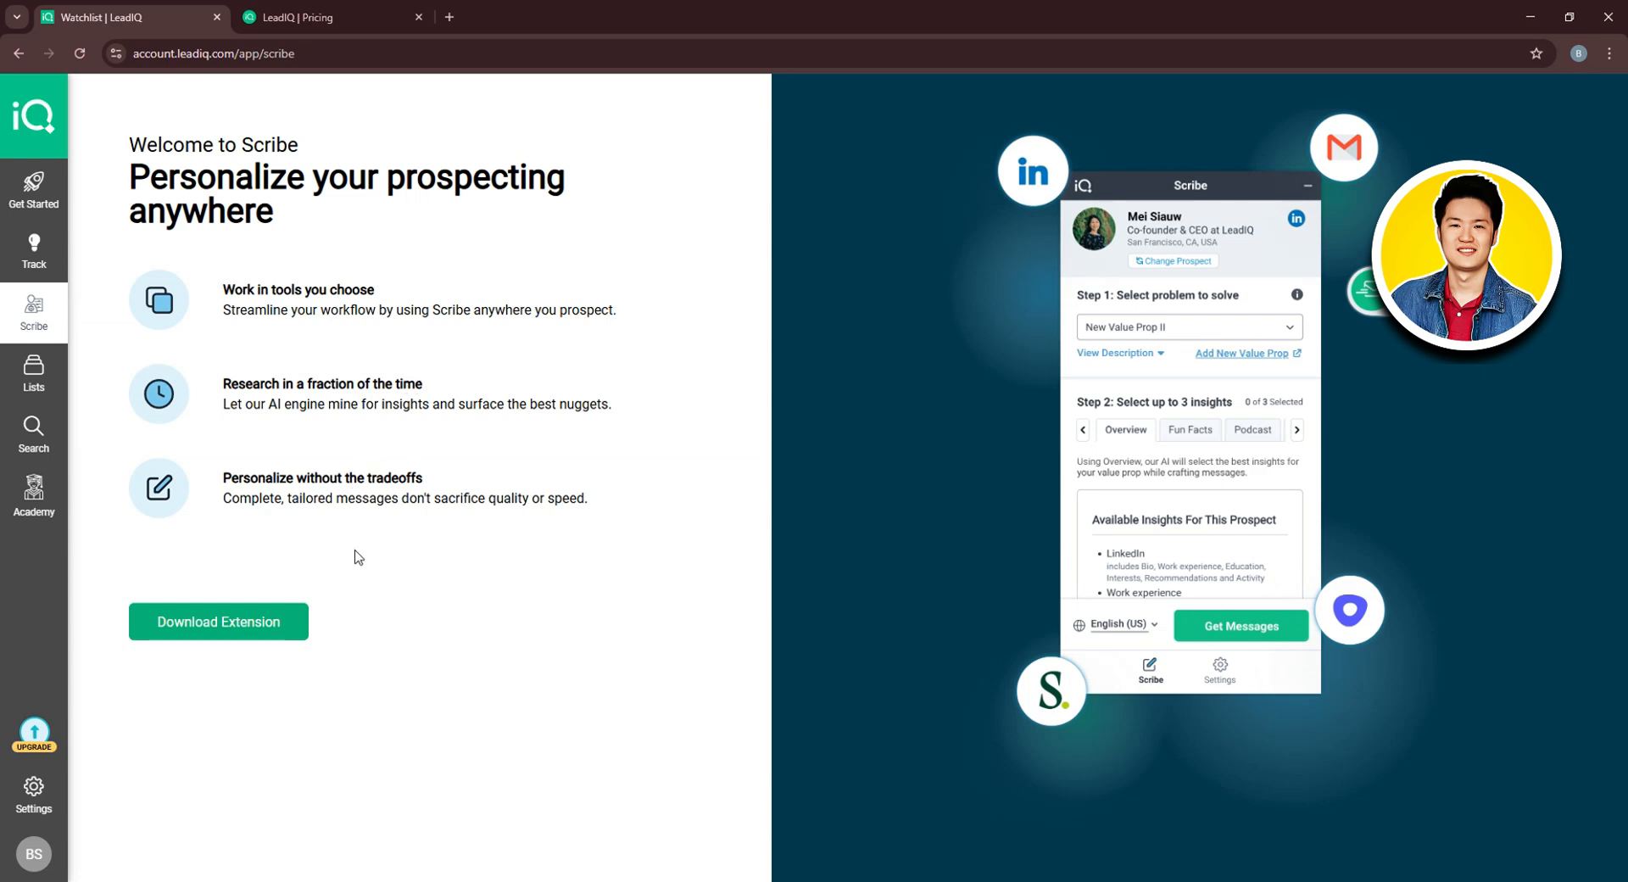
View the LeadIQ extension's Chrome Web Store listing, return to the account and review the Lists page
{"action": "left_click", "coordinate": [235, 624]}
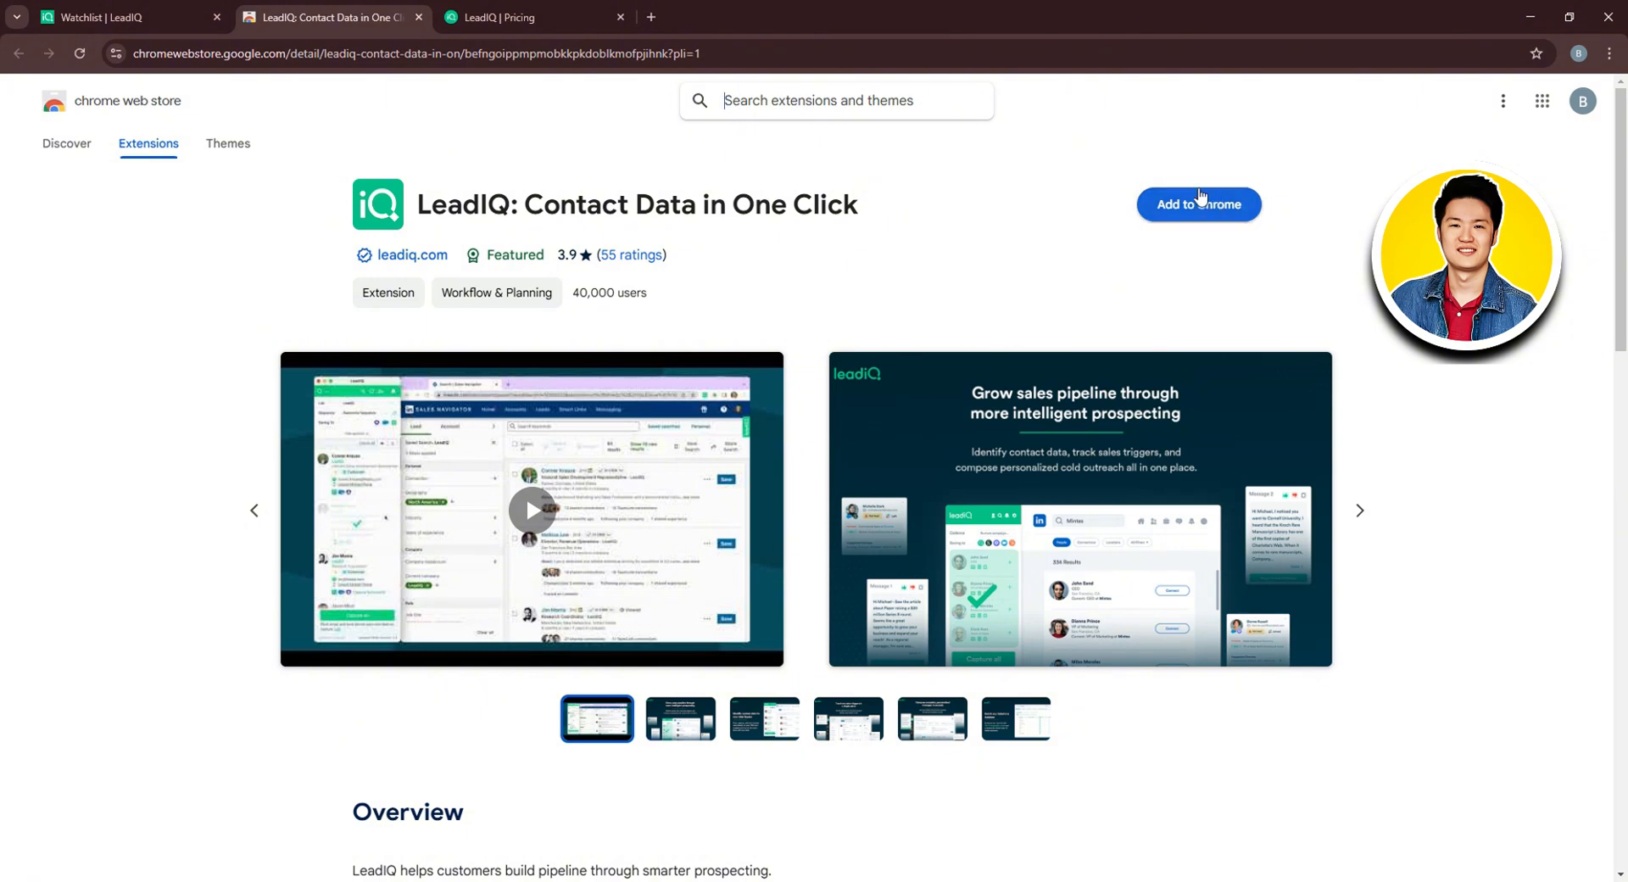
{"action": "left_click", "coordinate": [136, 17]}
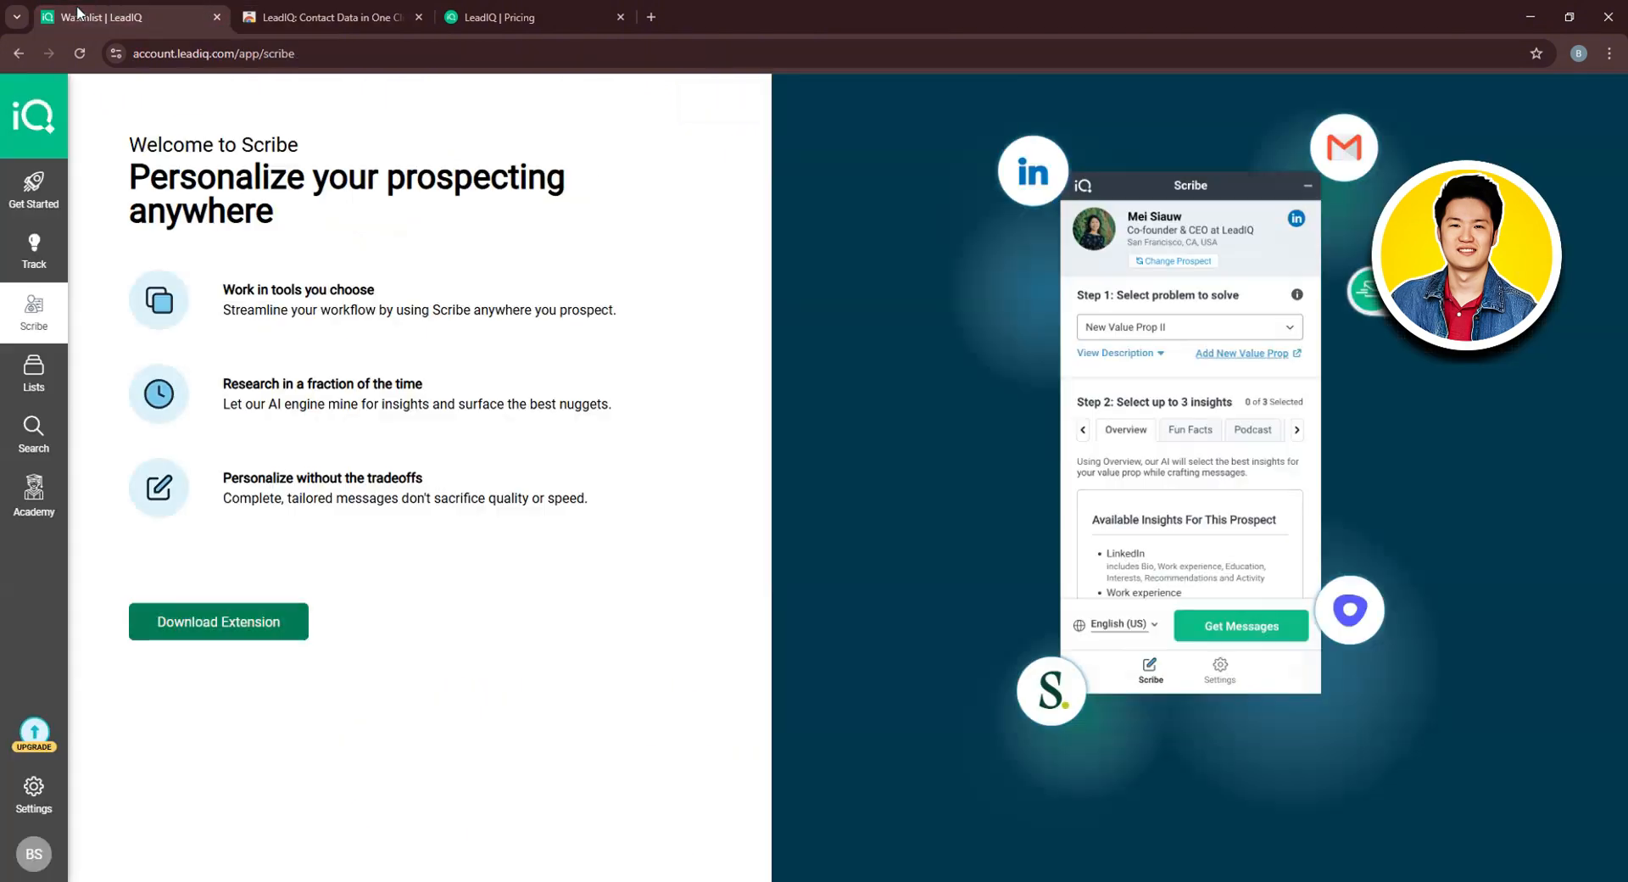
{"action": "left_click", "coordinate": [34, 377]}
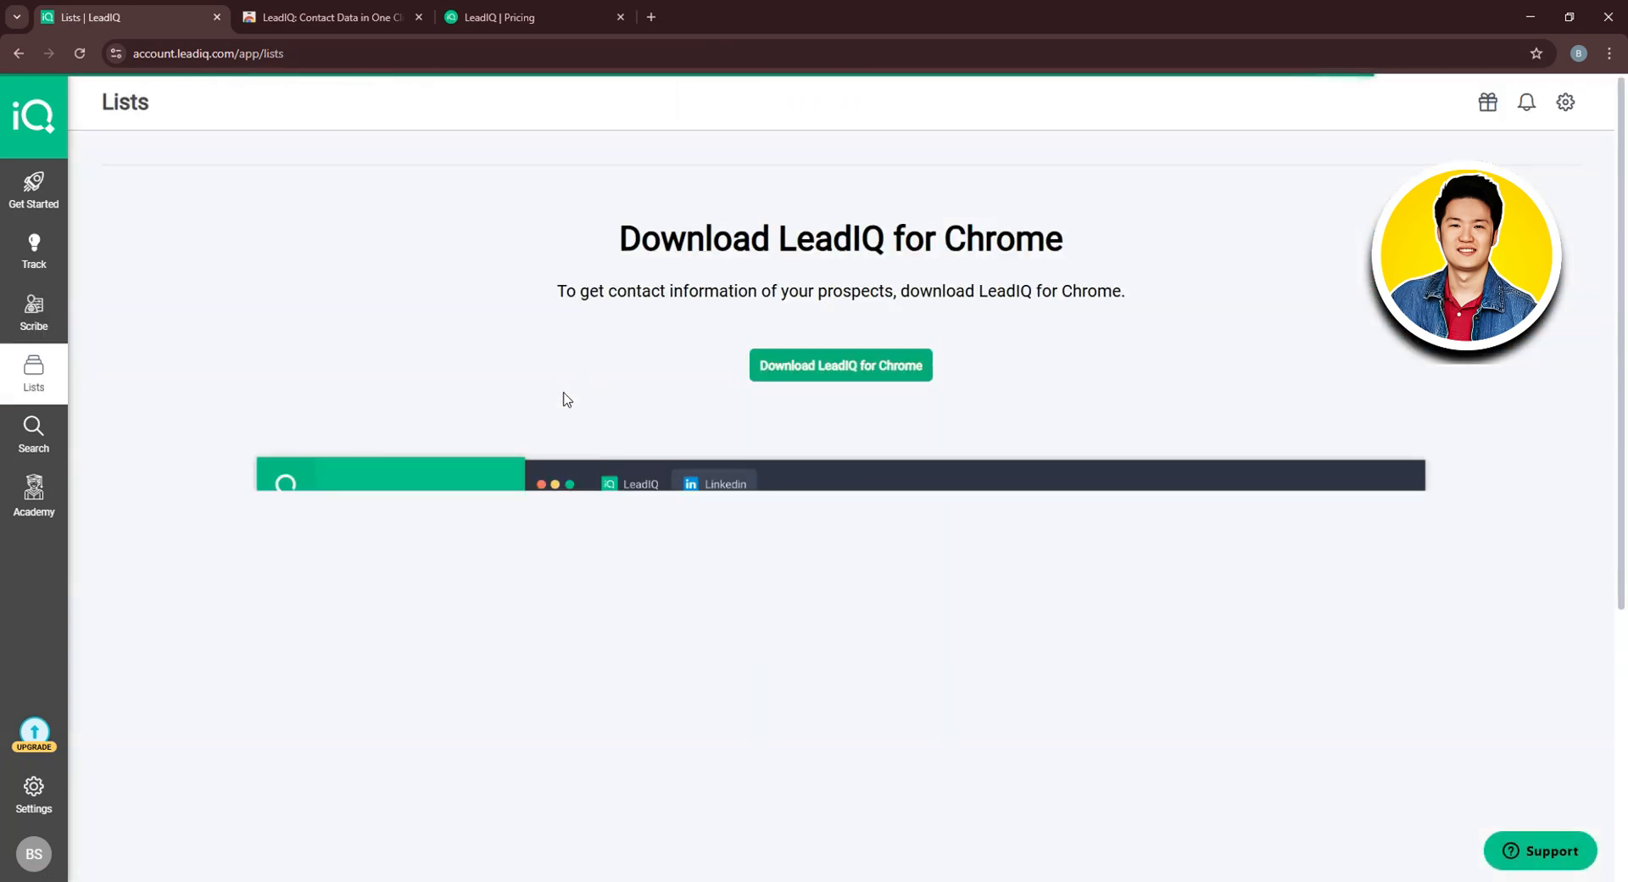
{"action": "scroll", "coordinate": [829, 224], "scroll_direction": "down", "scroll_amount": 2}
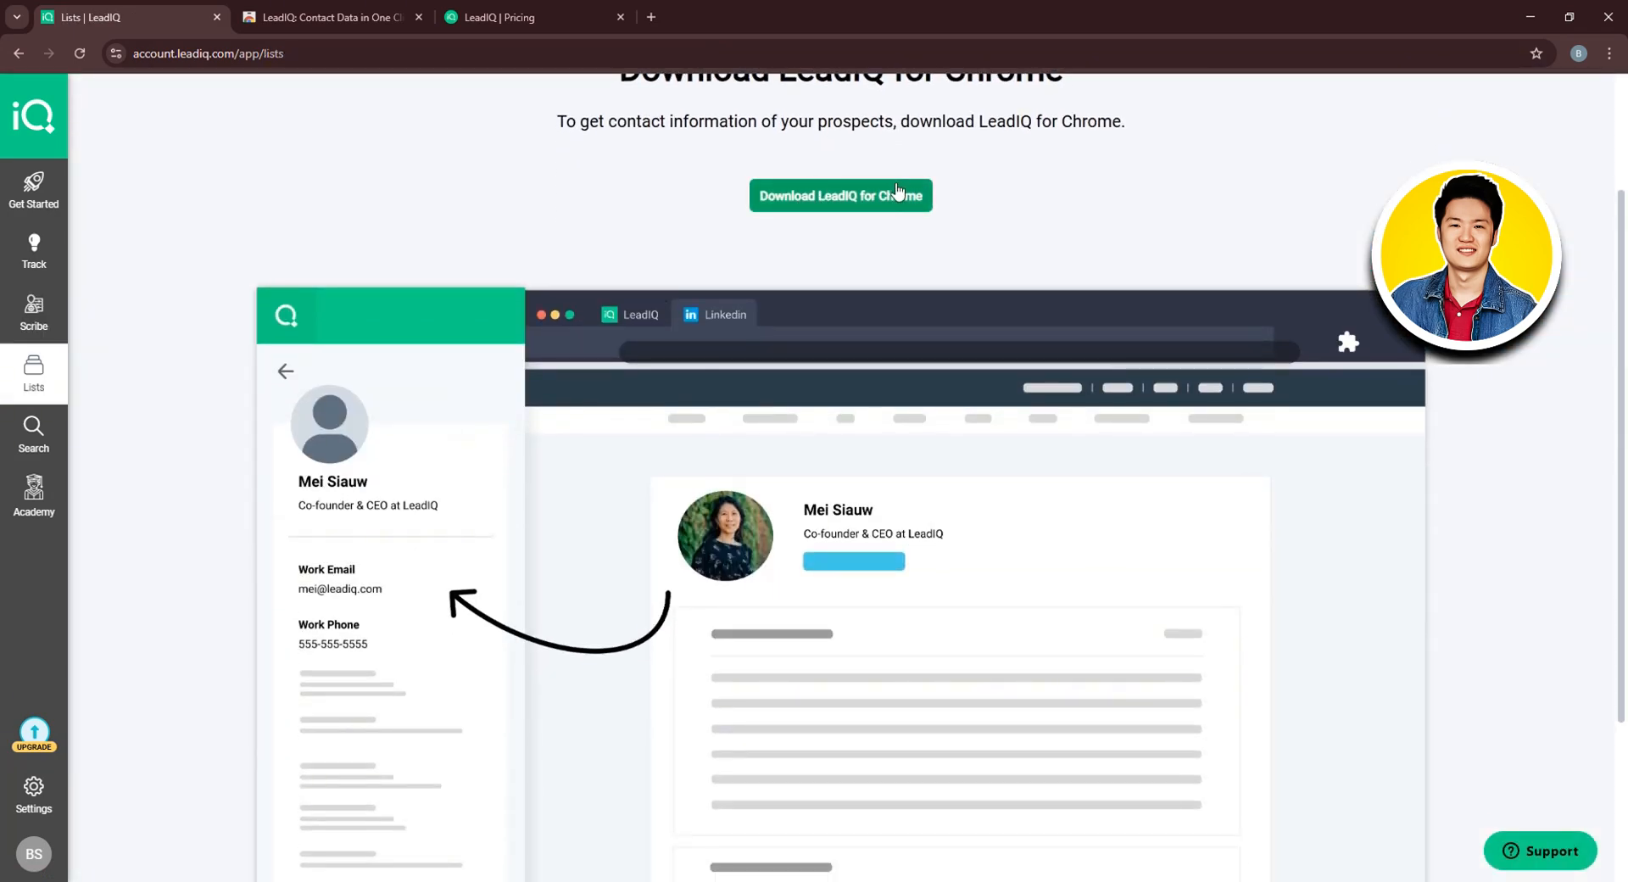
{"action": "scroll", "coordinate": [896, 189], "scroll_direction": "down", "scroll_amount": 3}
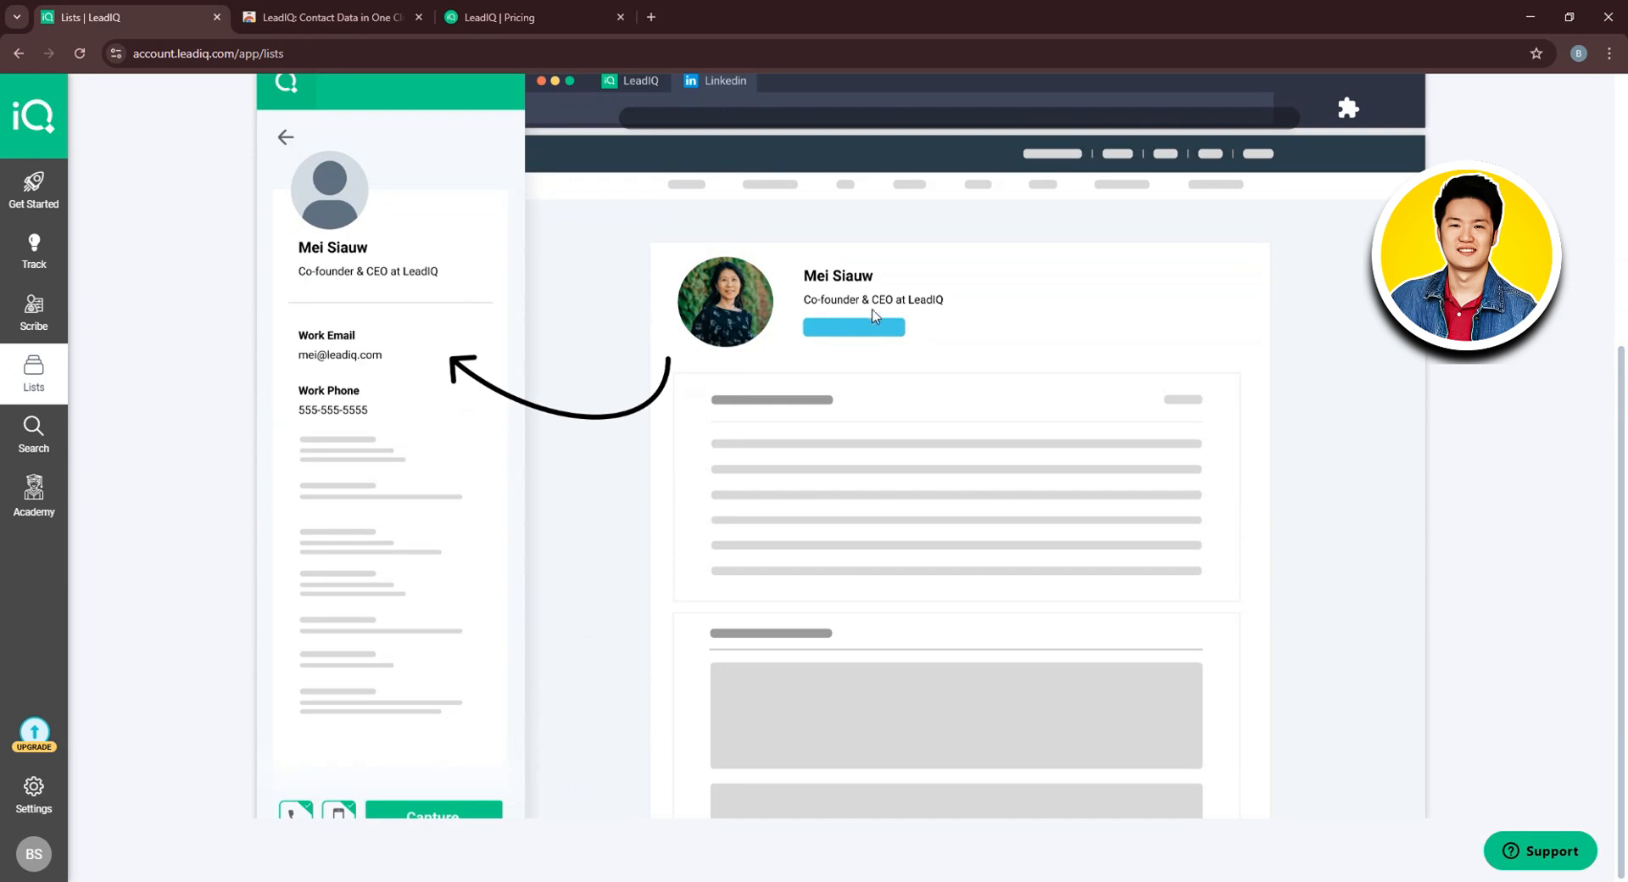
{"action": "scroll", "coordinate": [884, 316], "scroll_direction": "up", "scroll_amount": 5}
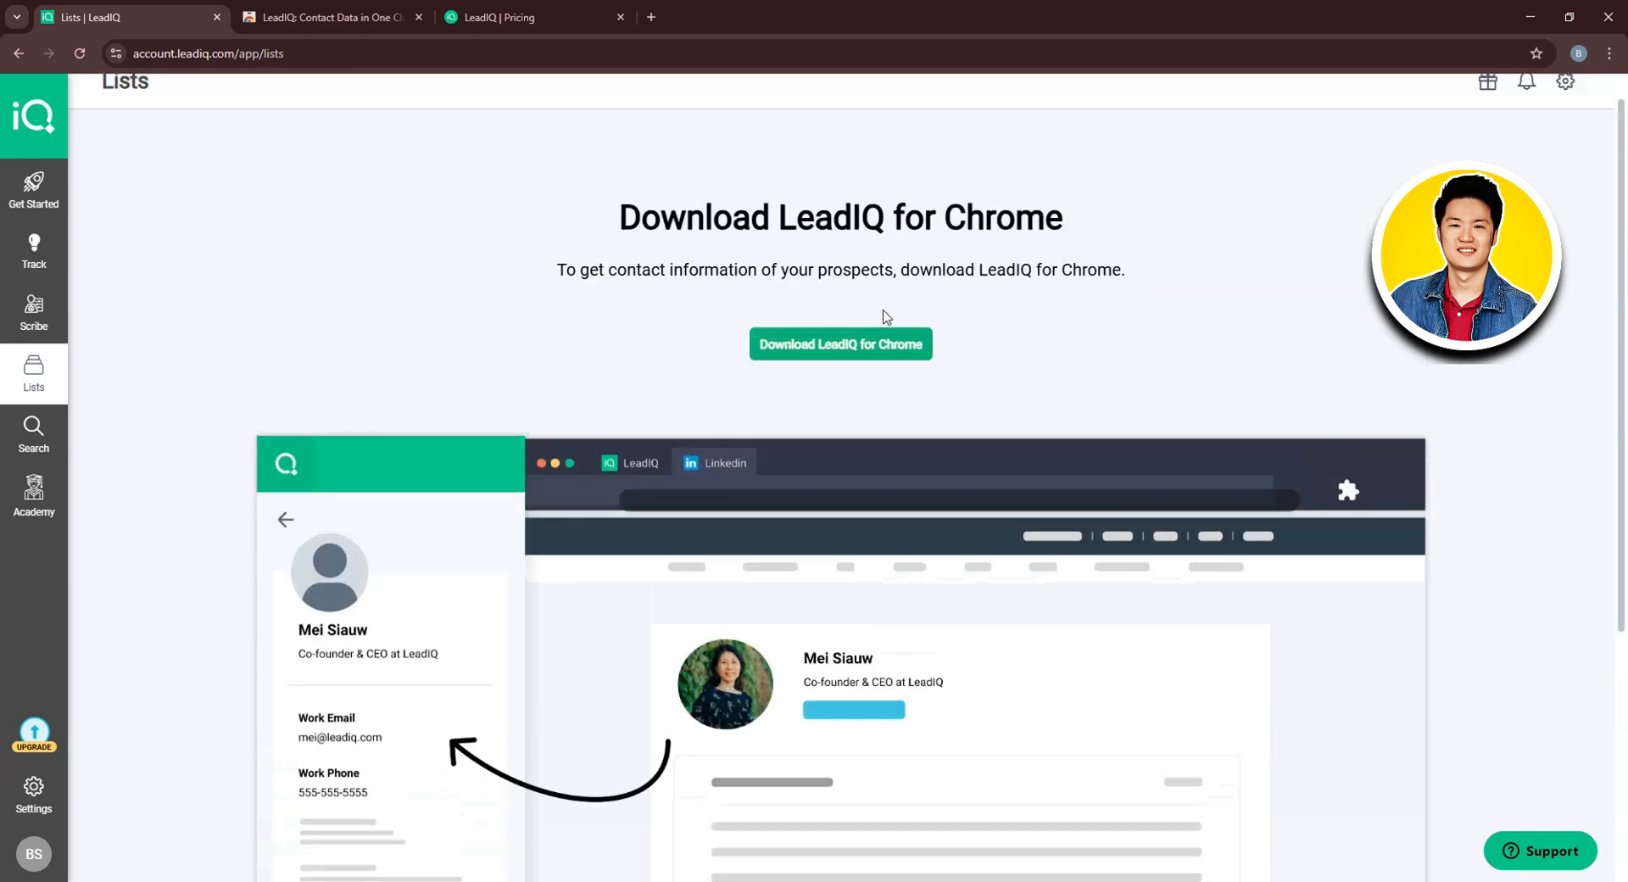
Open the prospect search and expand the company Size filter to check its range options
{"action": "left_click", "coordinate": [38, 450]}
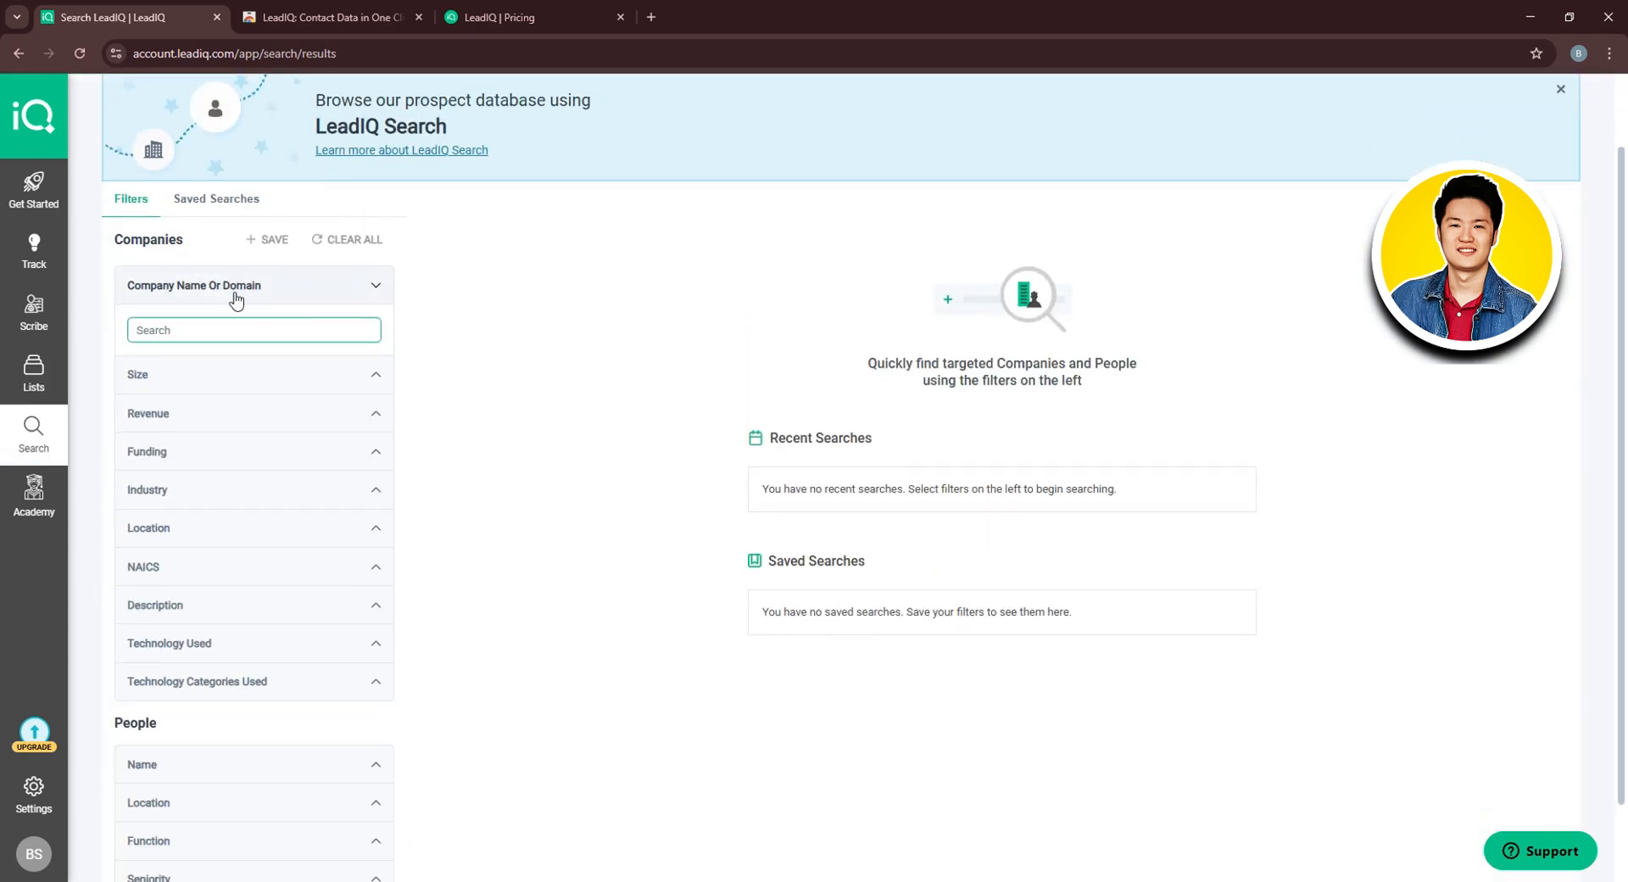
{"action": "scroll", "coordinate": [263, 292], "scroll_direction": "down", "scroll_amount": 1}
{"action": "left_click", "coordinate": [138, 292]}
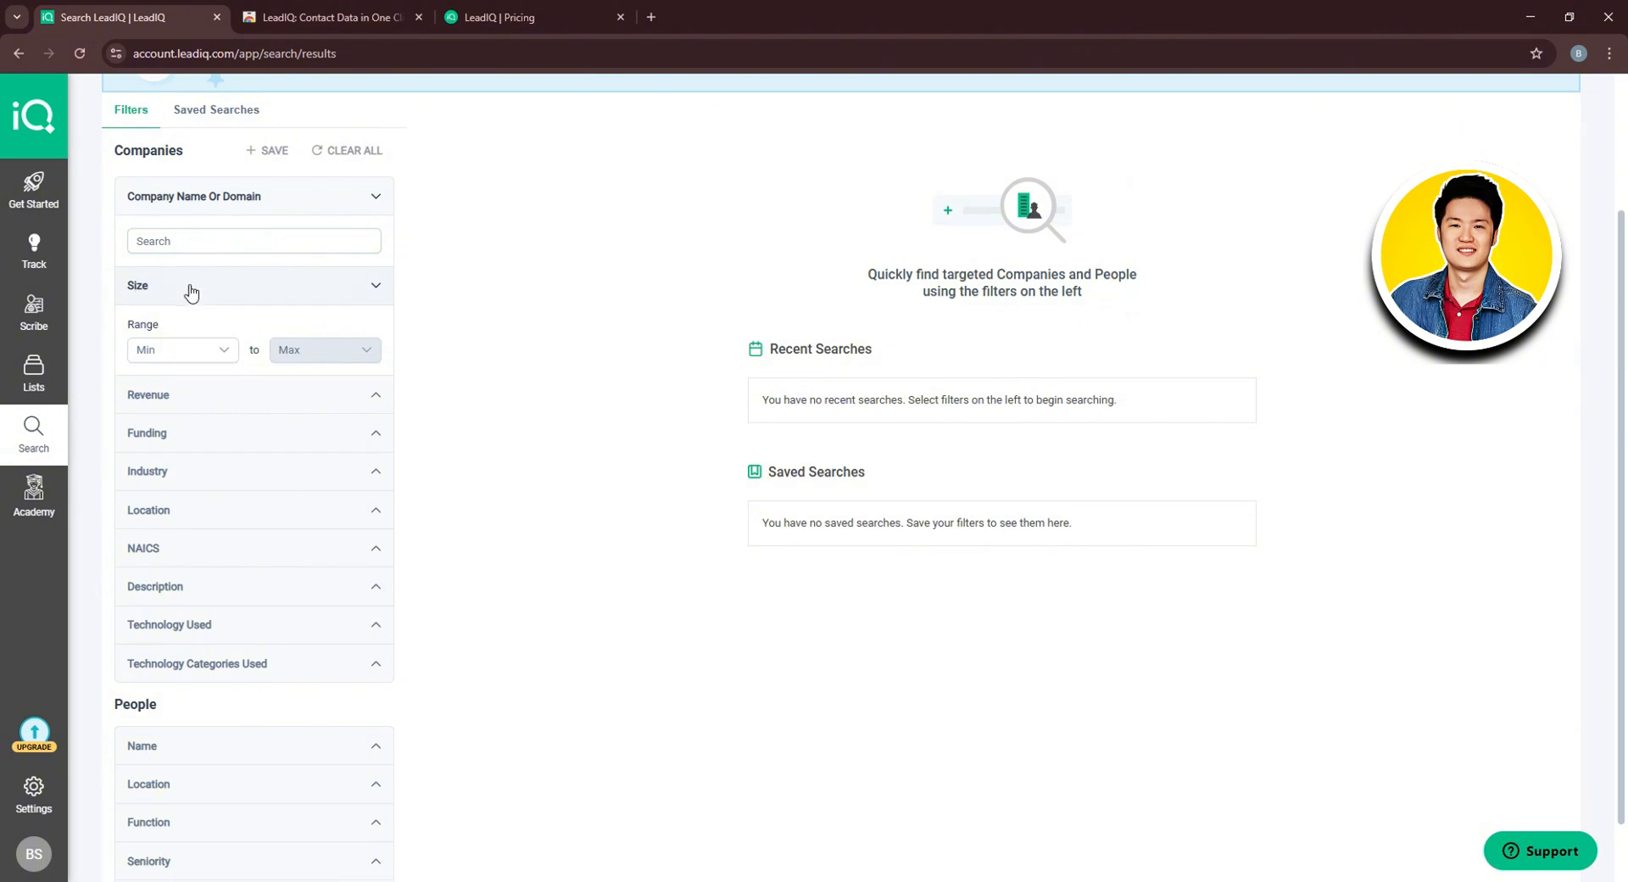
{"action": "left_click", "coordinate": [224, 353]}
{"action": "left_click", "coordinate": [356, 350]}
Filter the companies by a revenue of < $10M
{"action": "scroll", "coordinate": [305, 331], "scroll_direction": "down", "scroll_amount": 1}
{"action": "left_click", "coordinate": [302, 326]}
{"action": "left_click", "coordinate": [218, 371]}
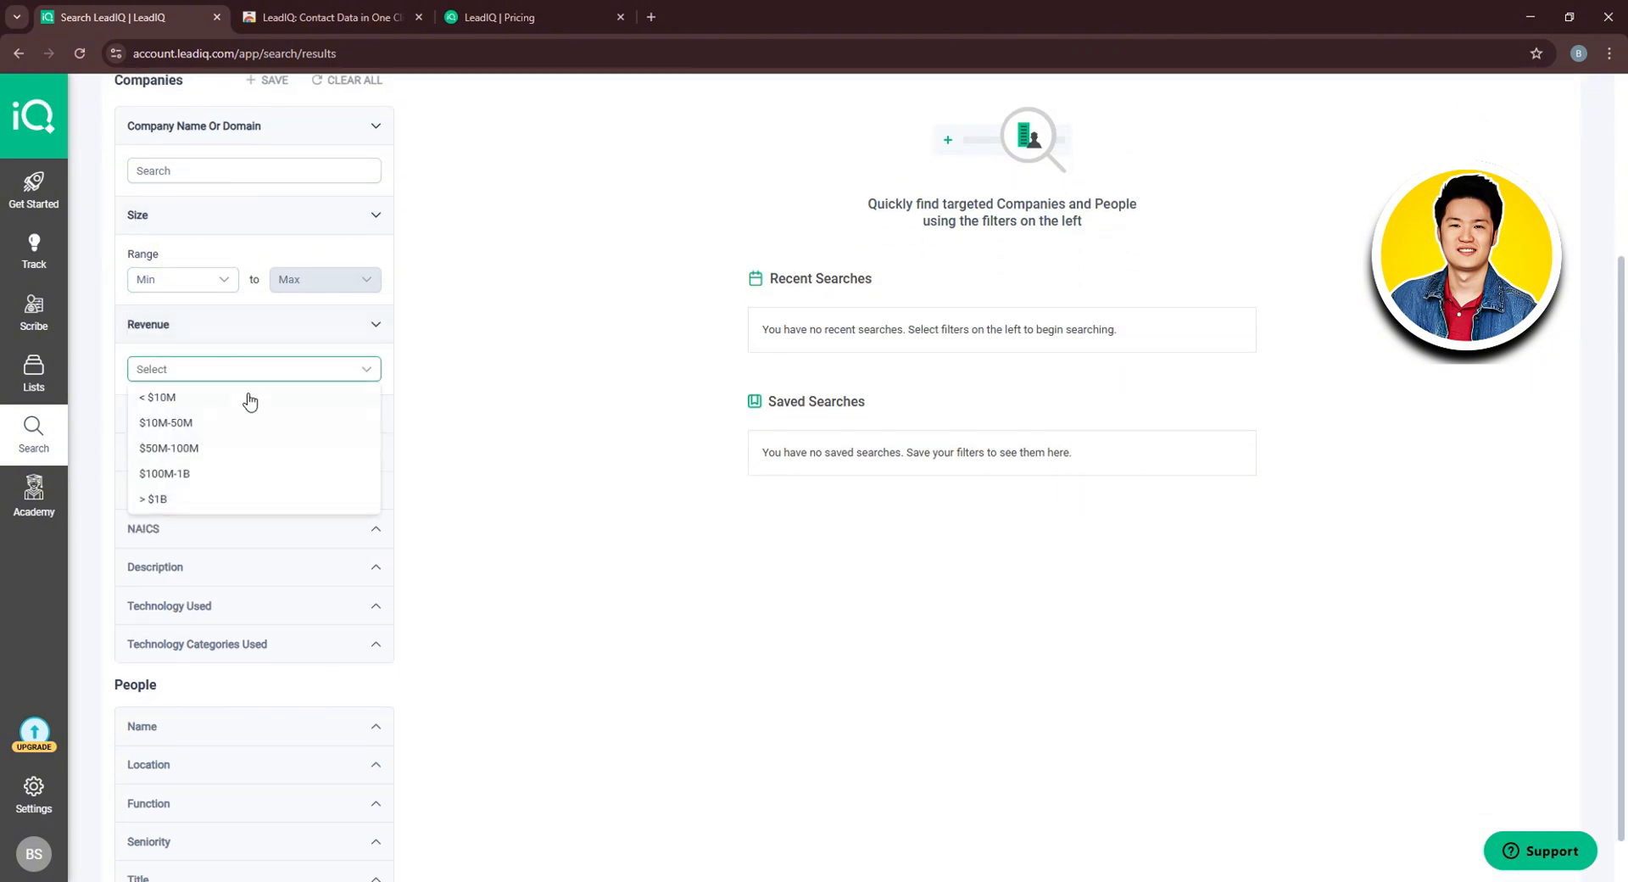
{"action": "left_click", "coordinate": [255, 402]}
Set the company Funding filter to a last round of Last 1 year and a minimum range of 1M
{"action": "scroll", "coordinate": [362, 354], "scroll_direction": "down", "scroll_amount": 1}
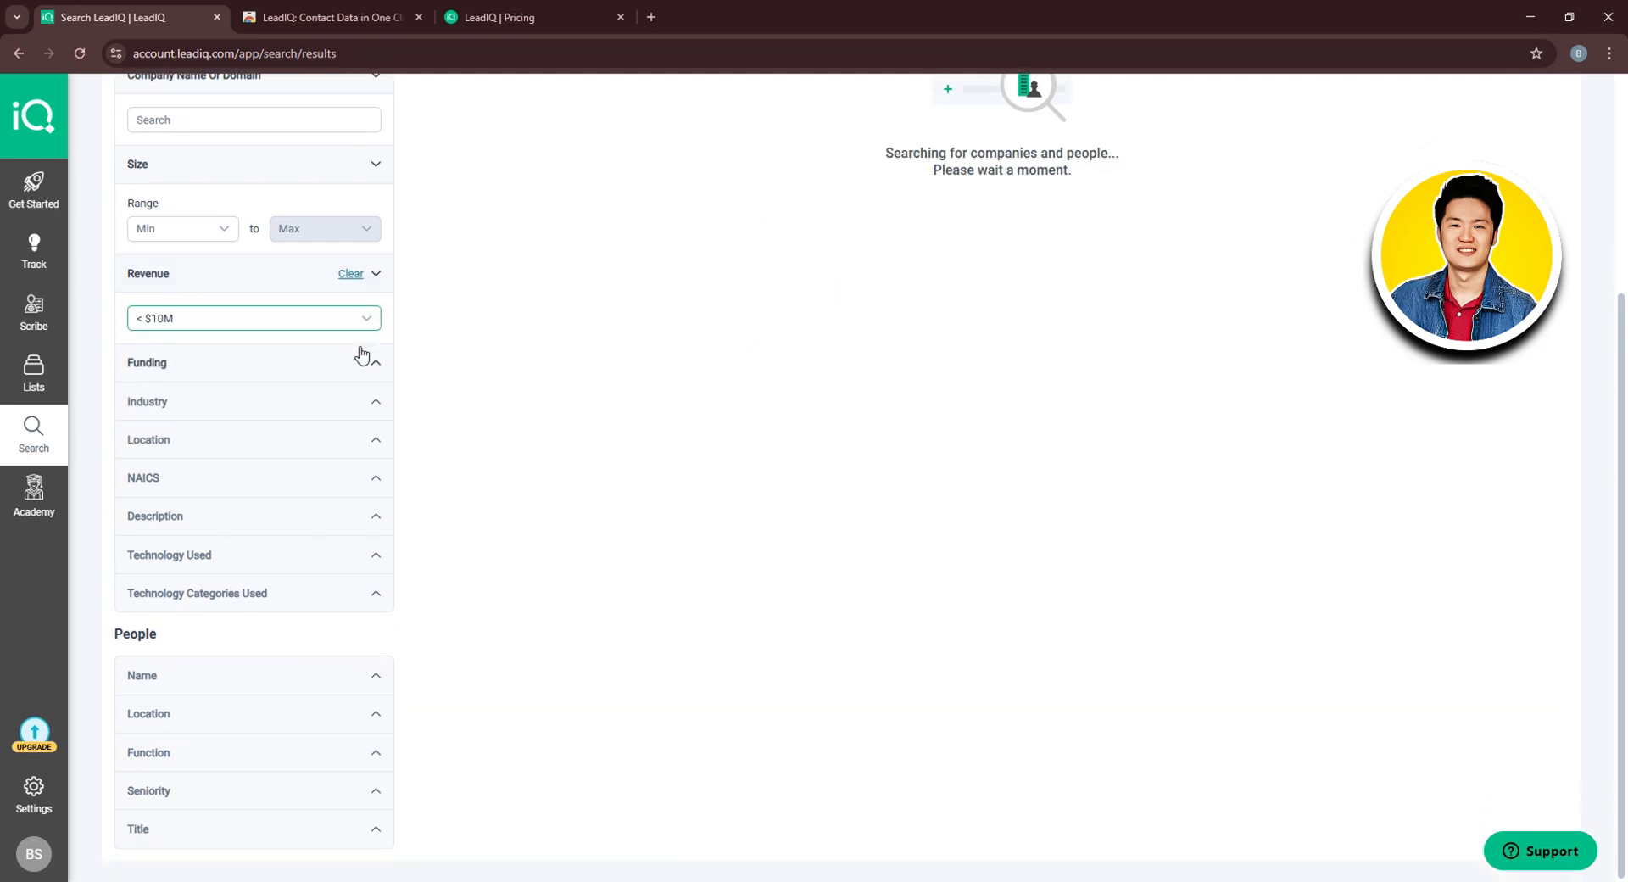
{"action": "left_click", "coordinate": [297, 365]}
{"action": "scroll", "coordinate": [276, 427], "scroll_direction": "down", "scroll_amount": 2}
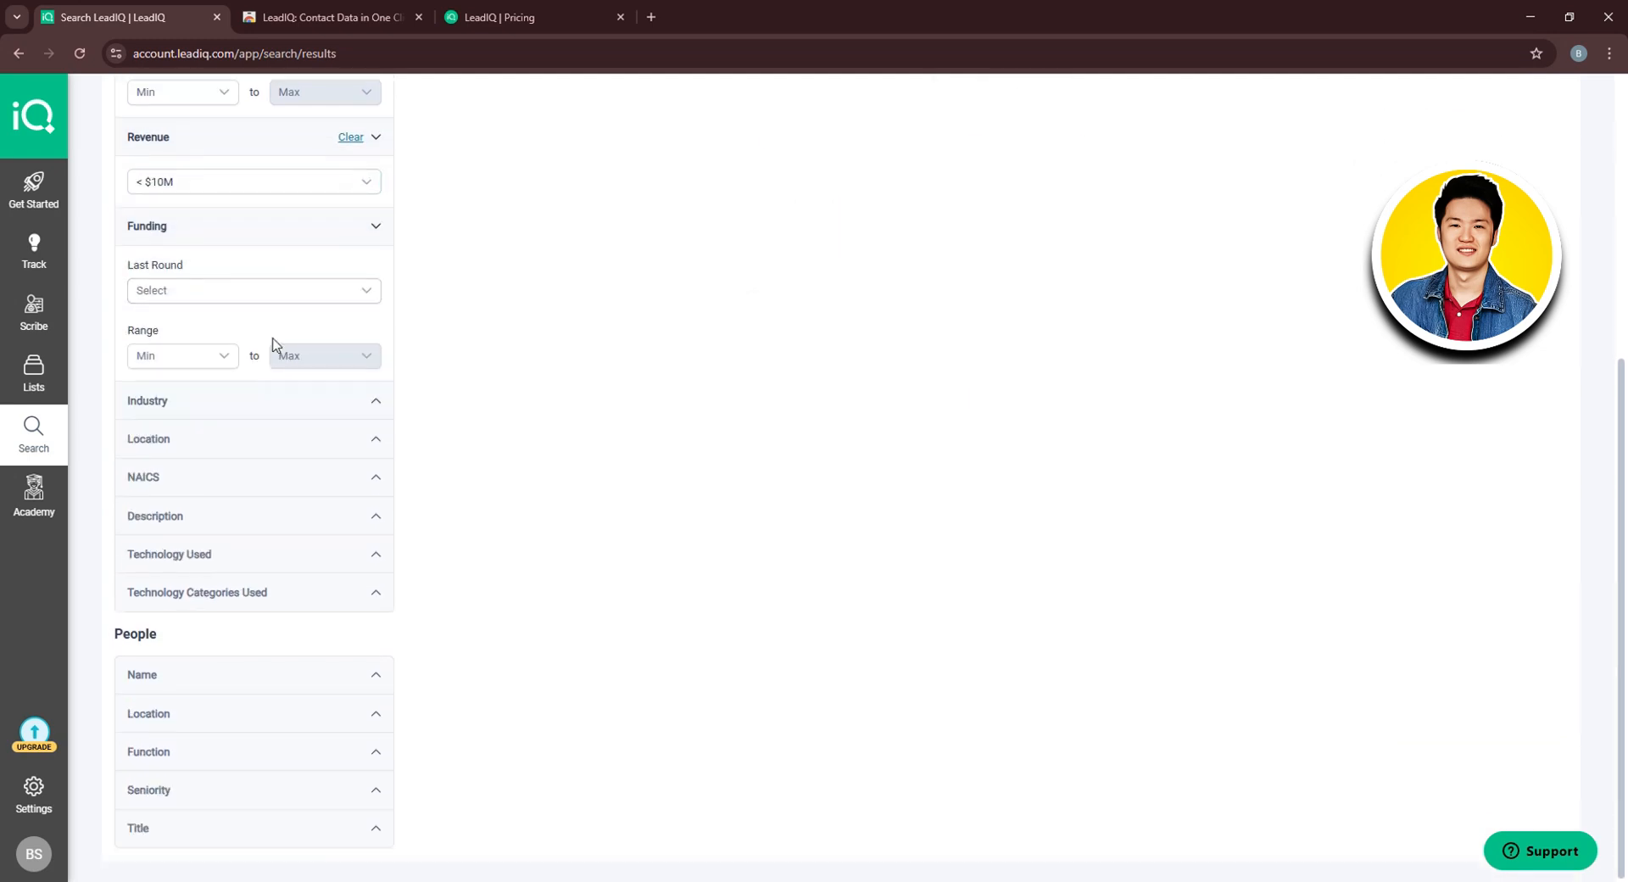
{"action": "left_click", "coordinate": [313, 296]}
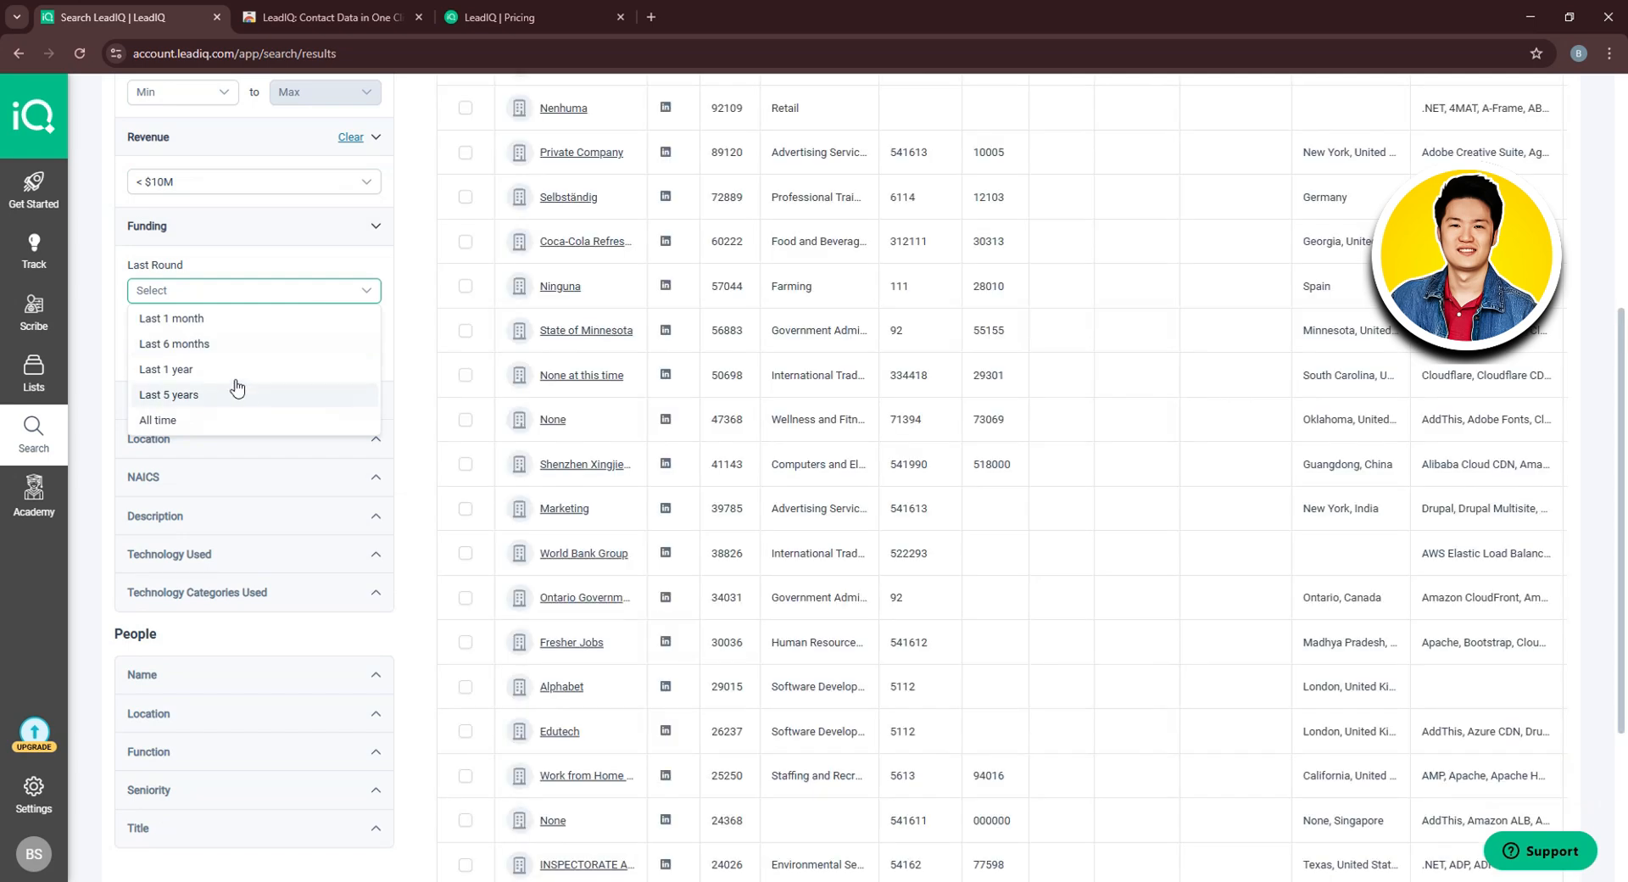
{"action": "left_click", "coordinate": [244, 372]}
{"action": "left_click", "coordinate": [207, 360]}
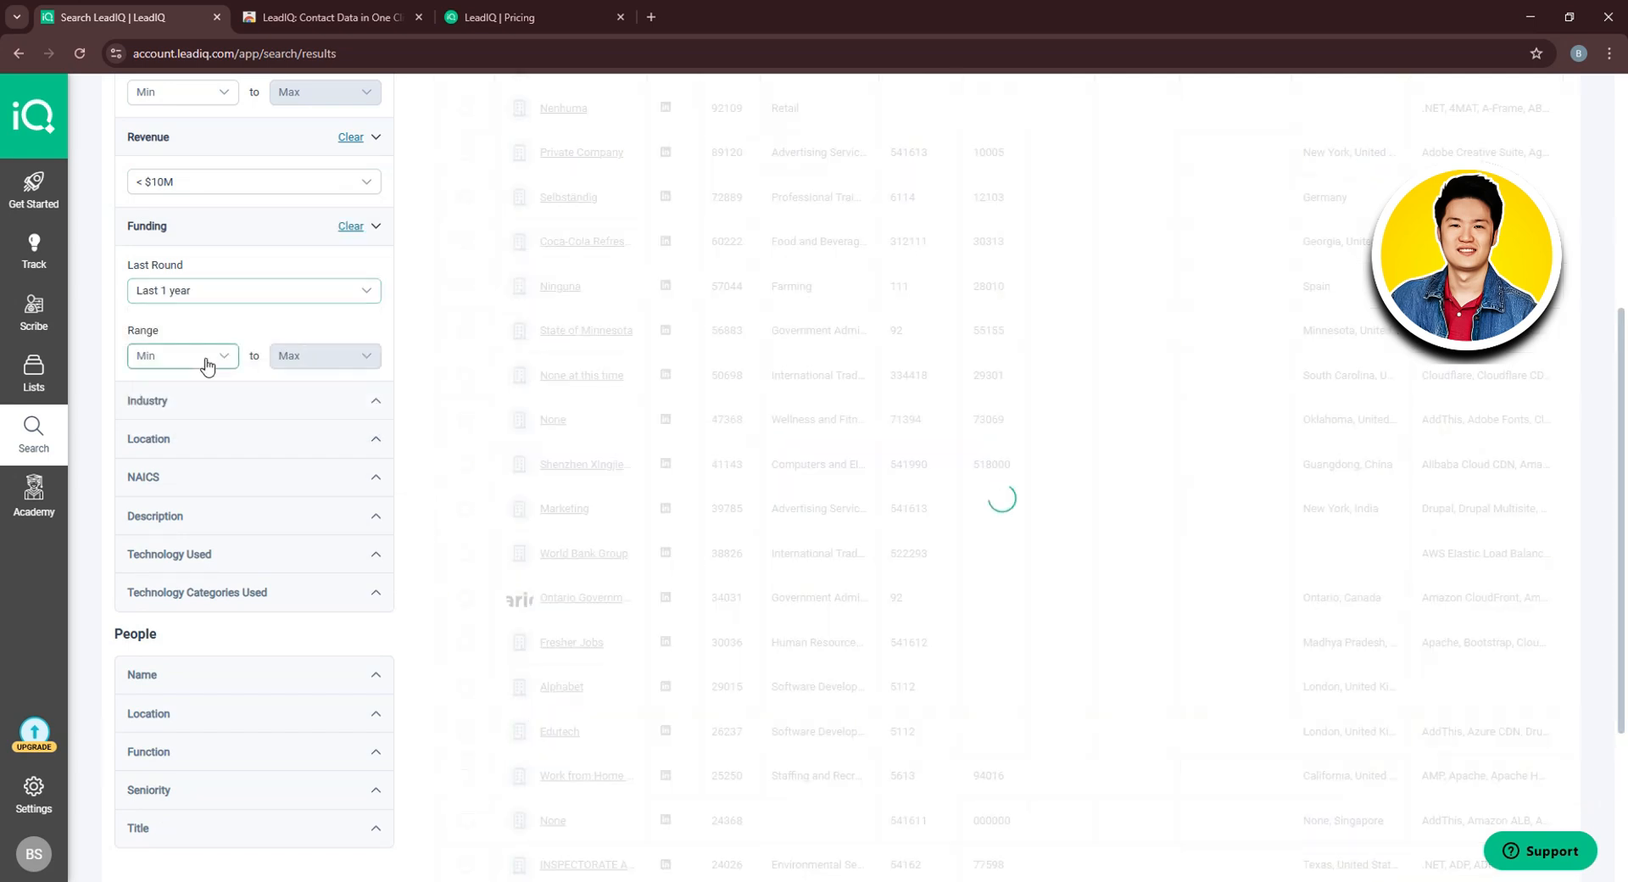
{"action": "left_click", "coordinate": [221, 417]}
Add Accounting to the company Industry filter and collapse that filter
{"action": "scroll", "coordinate": [242, 352], "scroll_direction": "down", "scroll_amount": 1}
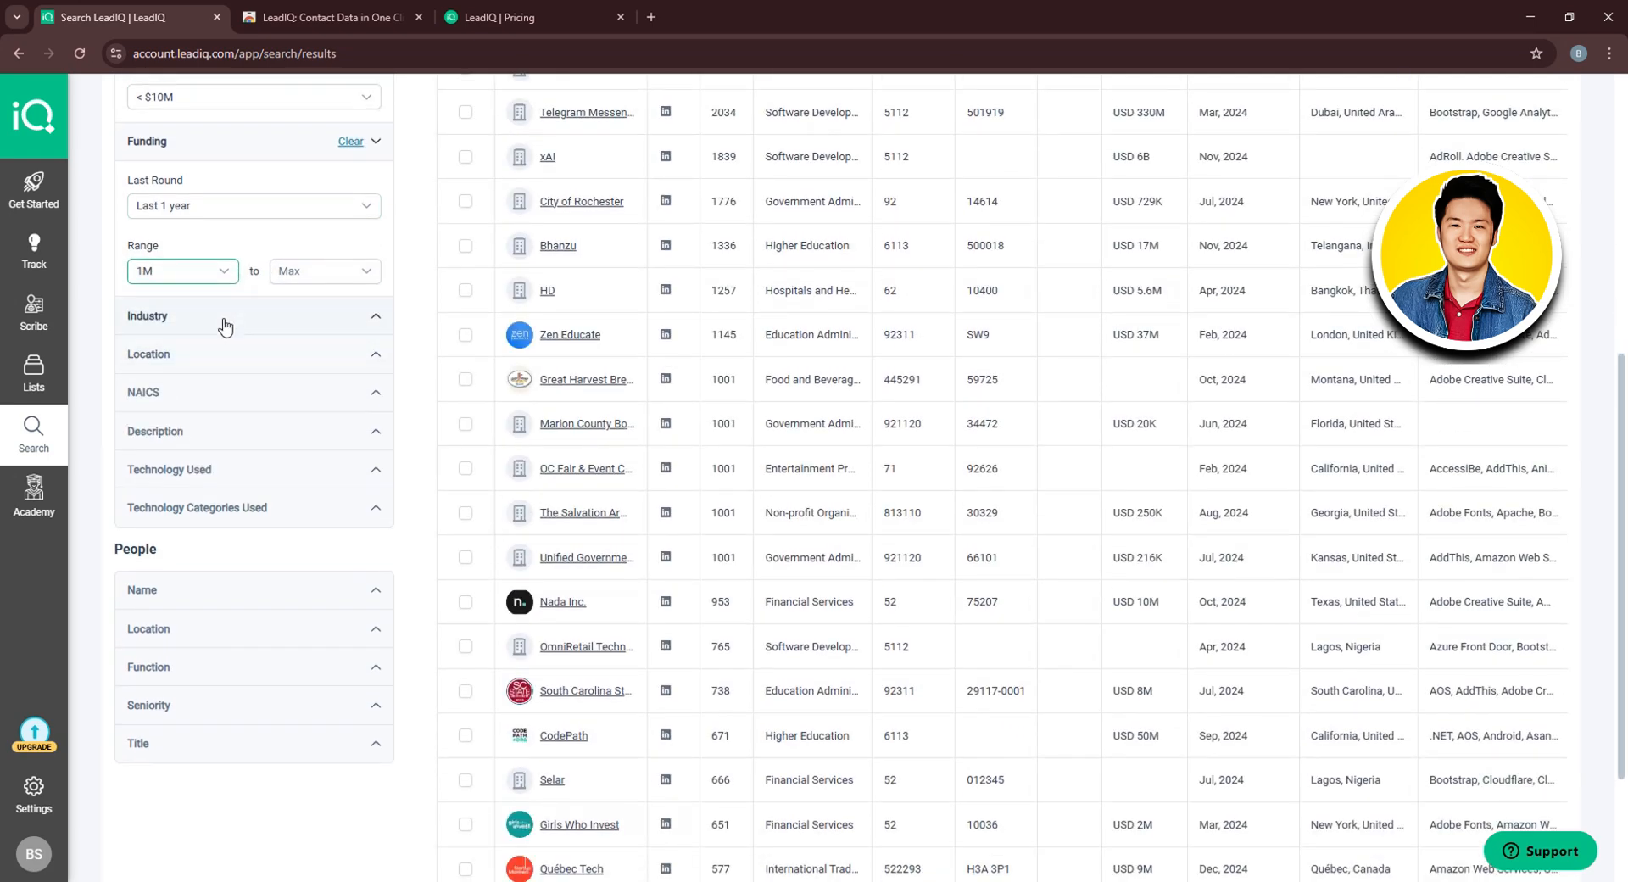
{"action": "left_click", "coordinate": [270, 327]}
{"action": "left_click", "coordinate": [234, 366]}
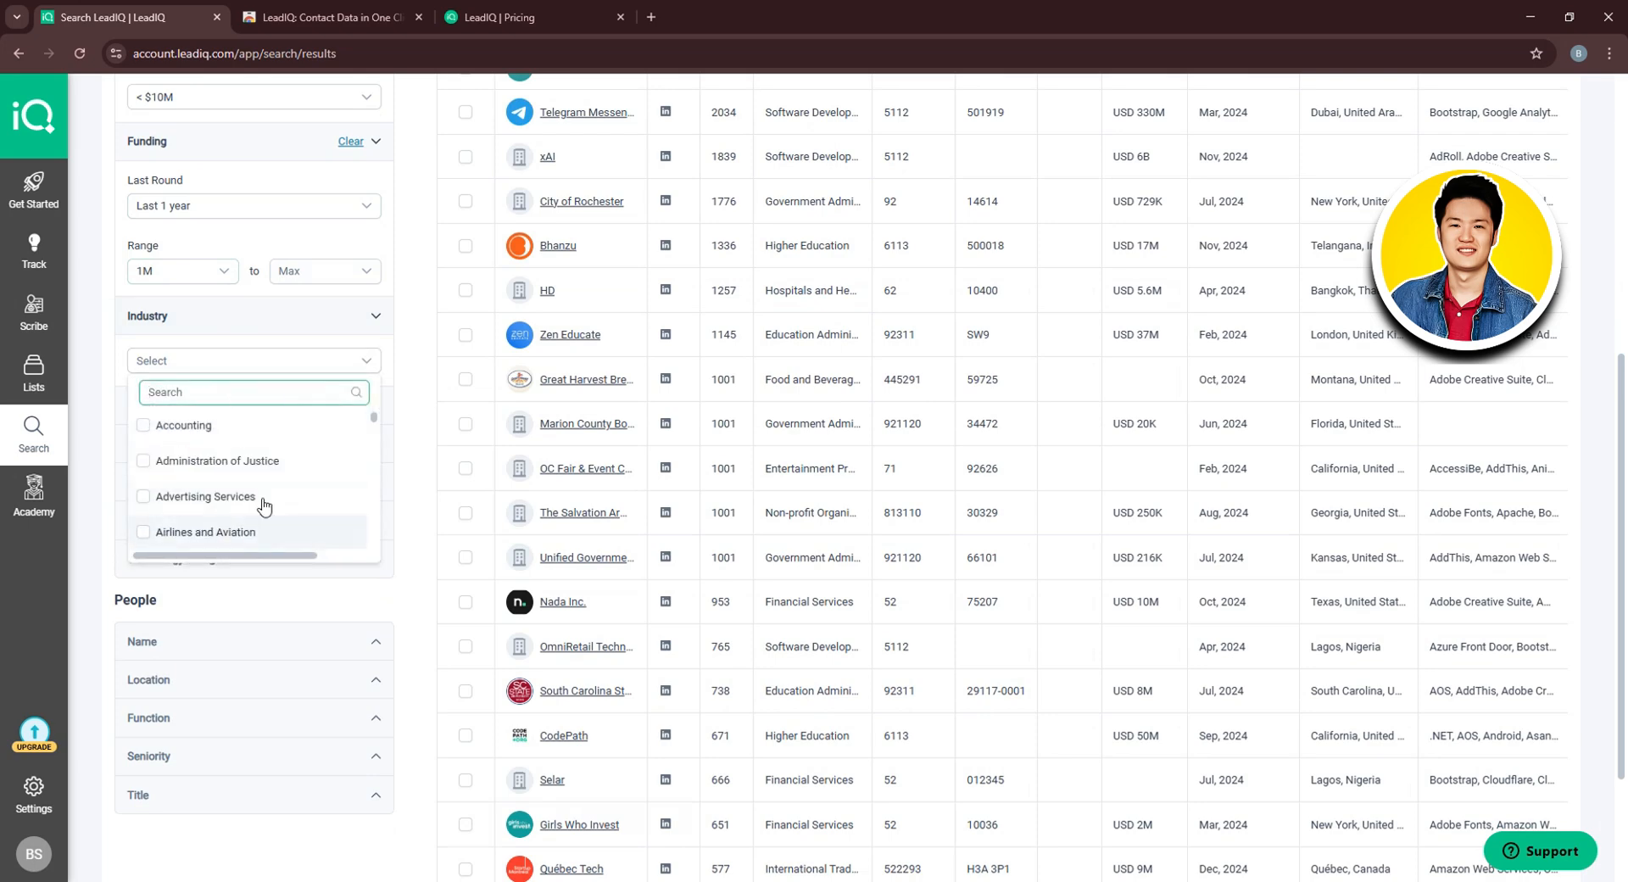
{"action": "scroll", "coordinate": [267, 483], "scroll_direction": "down", "scroll_amount": 5}
{"action": "scroll", "coordinate": [263, 475], "scroll_direction": "up", "scroll_amount": 5}
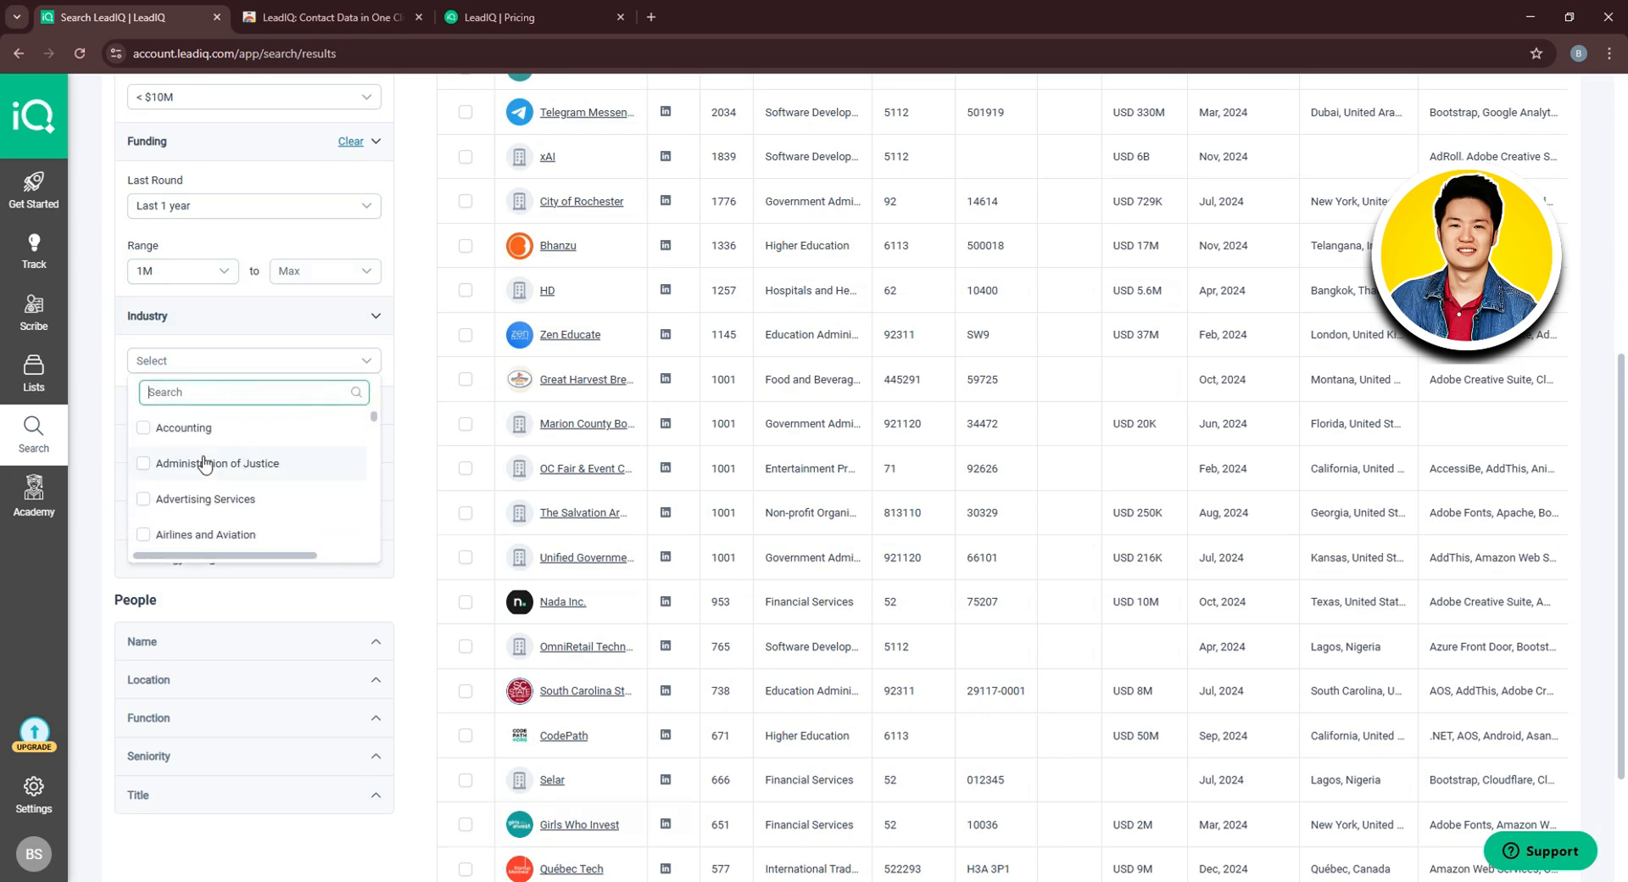
{"action": "left_click", "coordinate": [235, 426]}
{"action": "left_click", "coordinate": [288, 343]}
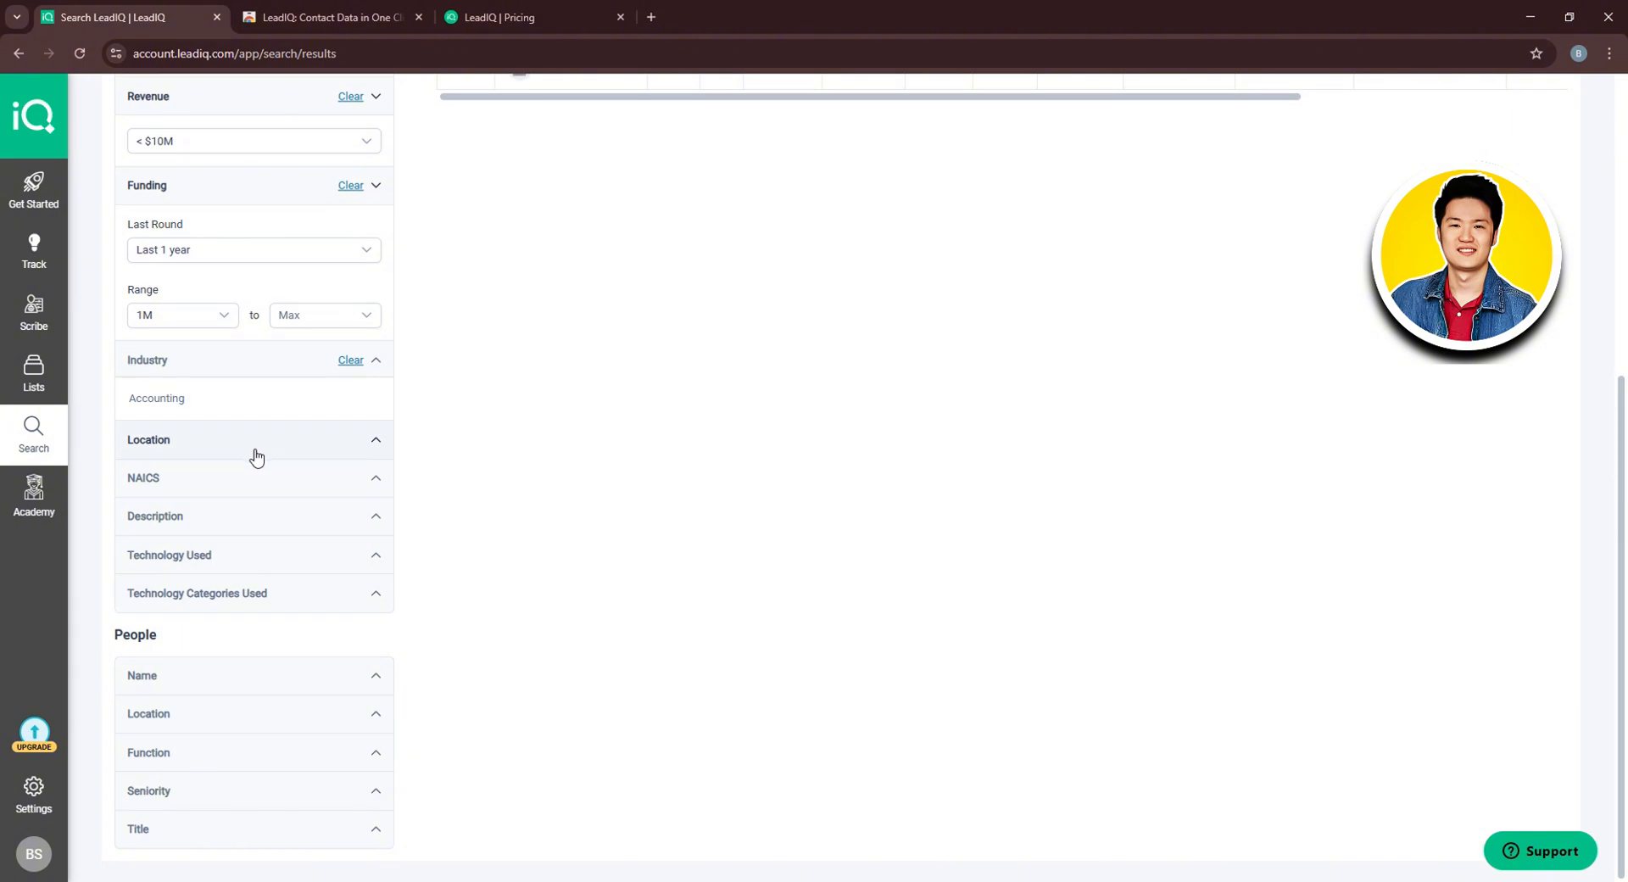
Expand the company Location filter and examine its Include and Exclude region options
{"action": "left_click", "coordinate": [255, 443]}
{"action": "scroll", "coordinate": [221, 466], "scroll_direction": "down", "scroll_amount": 1}
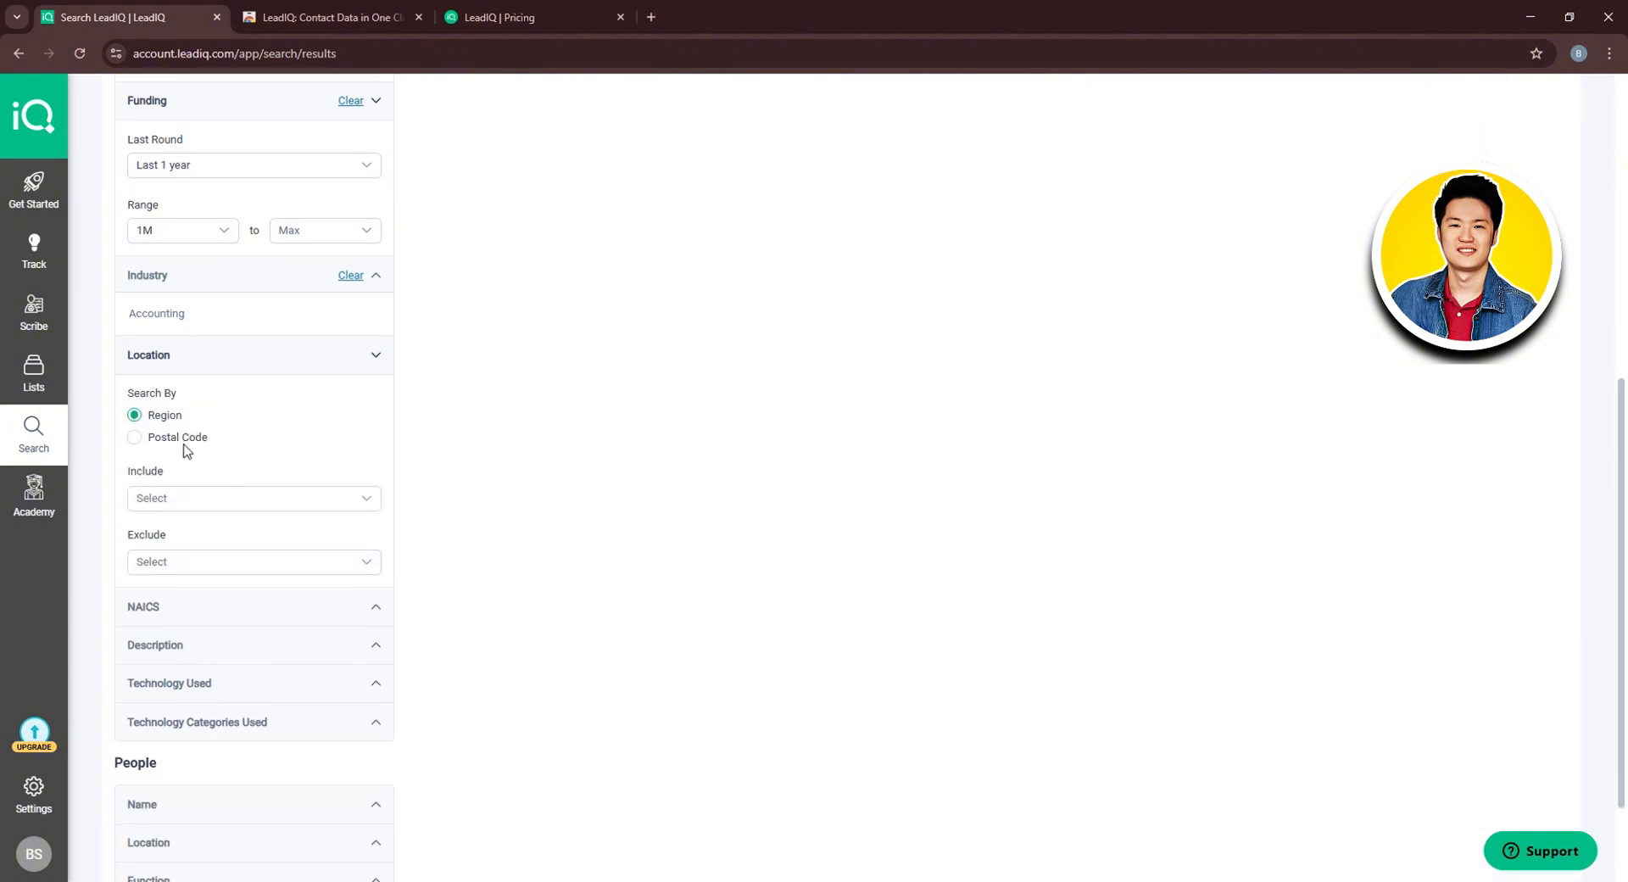
{"action": "left_click", "coordinate": [191, 497]}
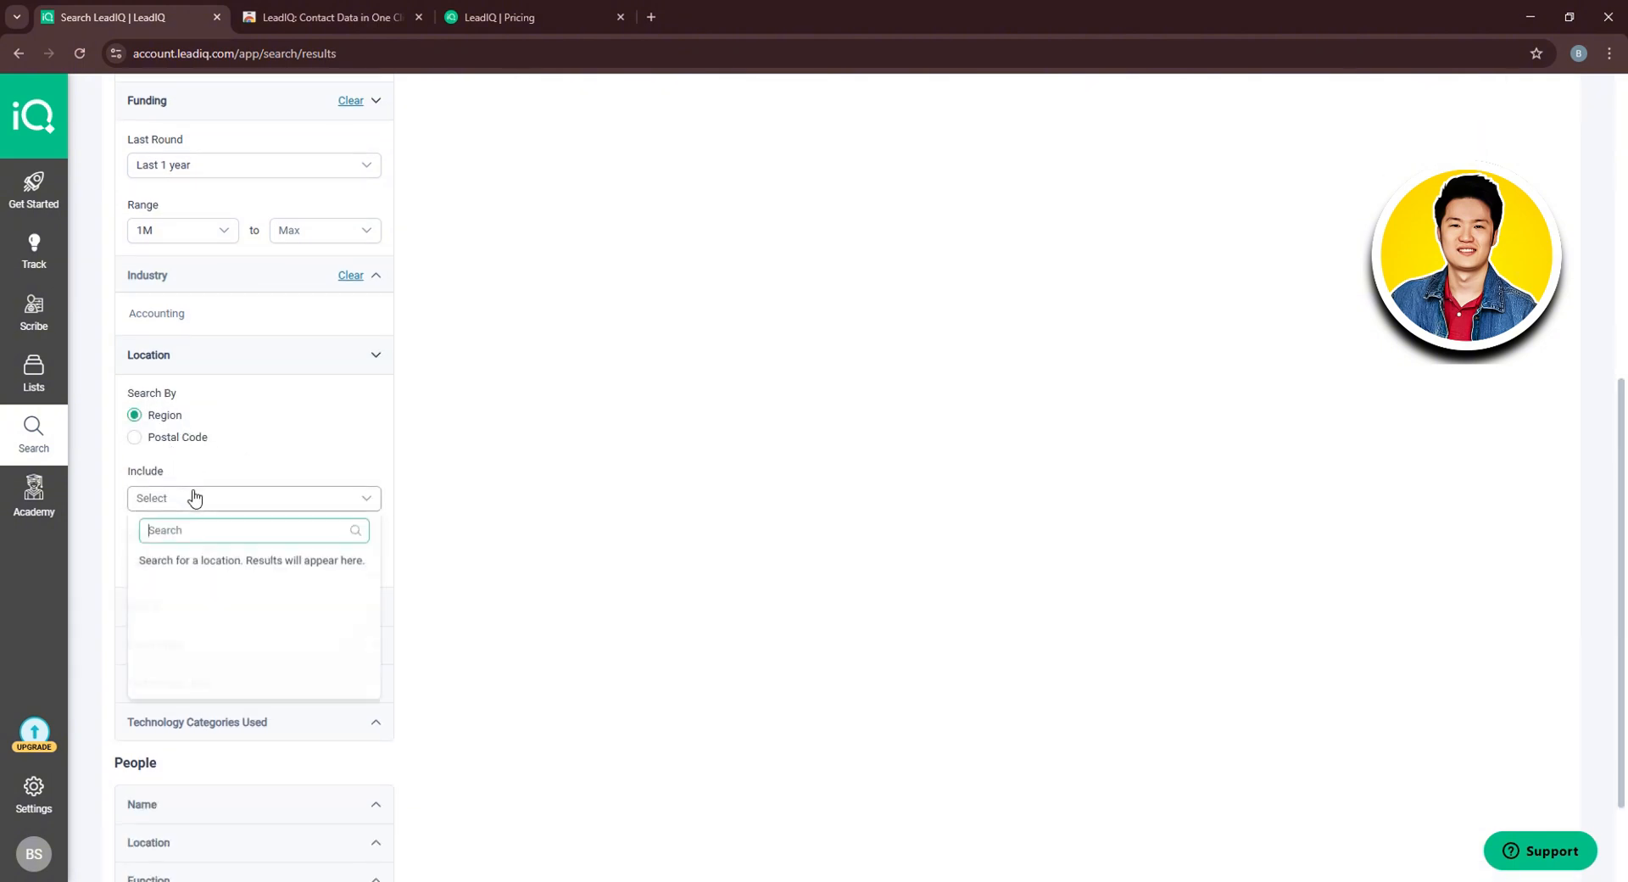
{"action": "left_click", "coordinate": [298, 471]}
{"action": "left_click", "coordinate": [265, 563]}
{"action": "left_click", "coordinate": [321, 536]}
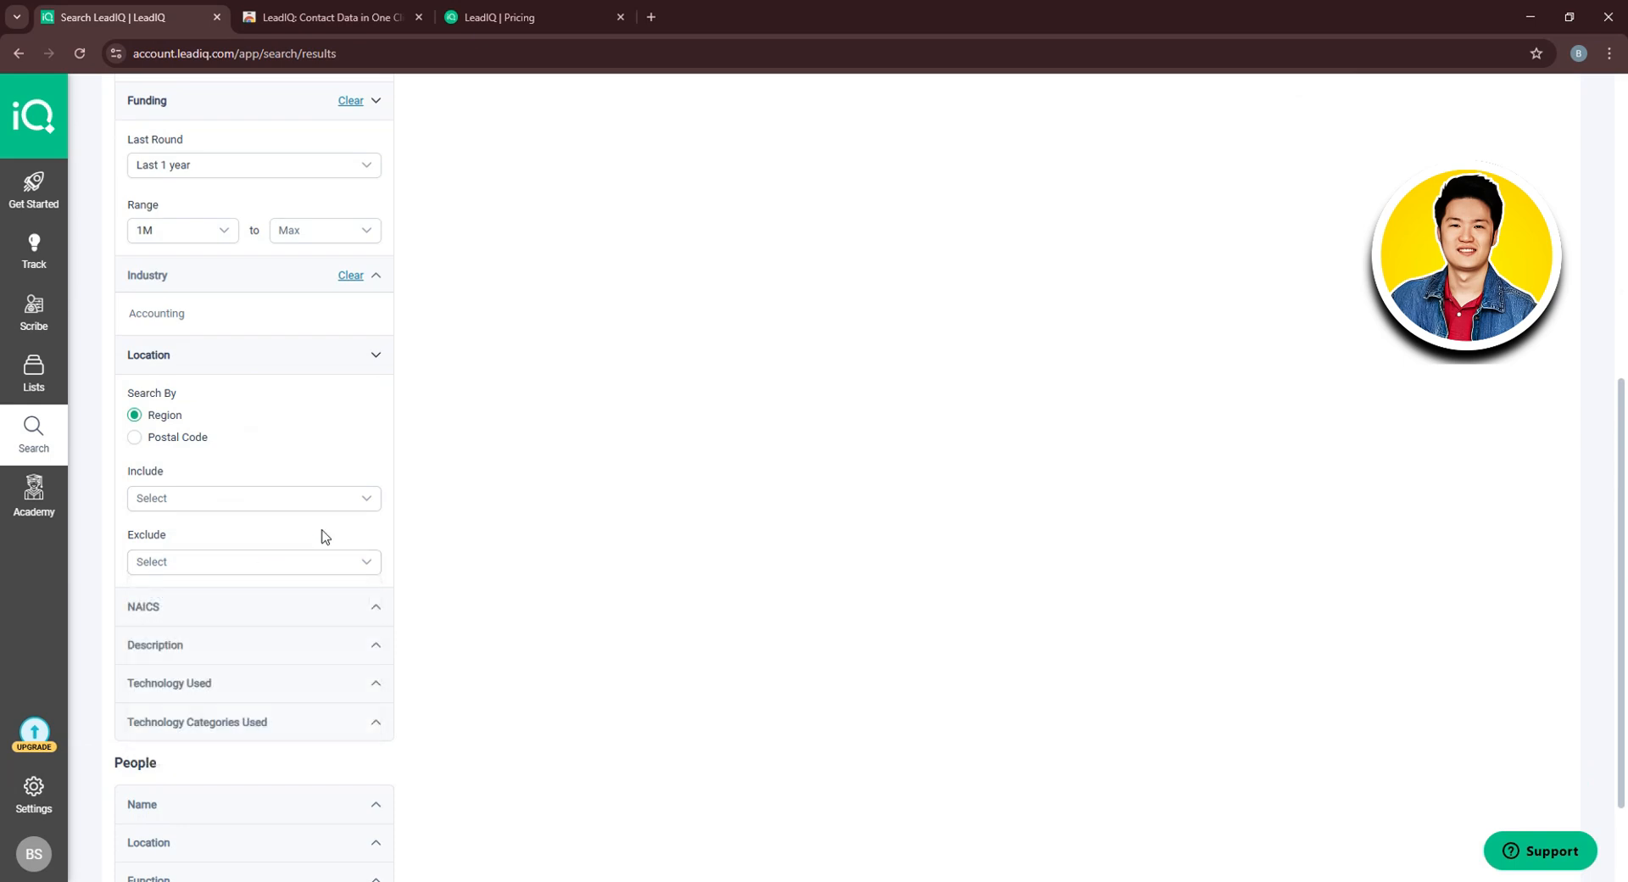
Browse the company NAICS filter, select 111211 - Potato Farming and collapse the filter
{"action": "scroll", "coordinate": [254, 526], "scroll_direction": "down", "scroll_amount": 1}
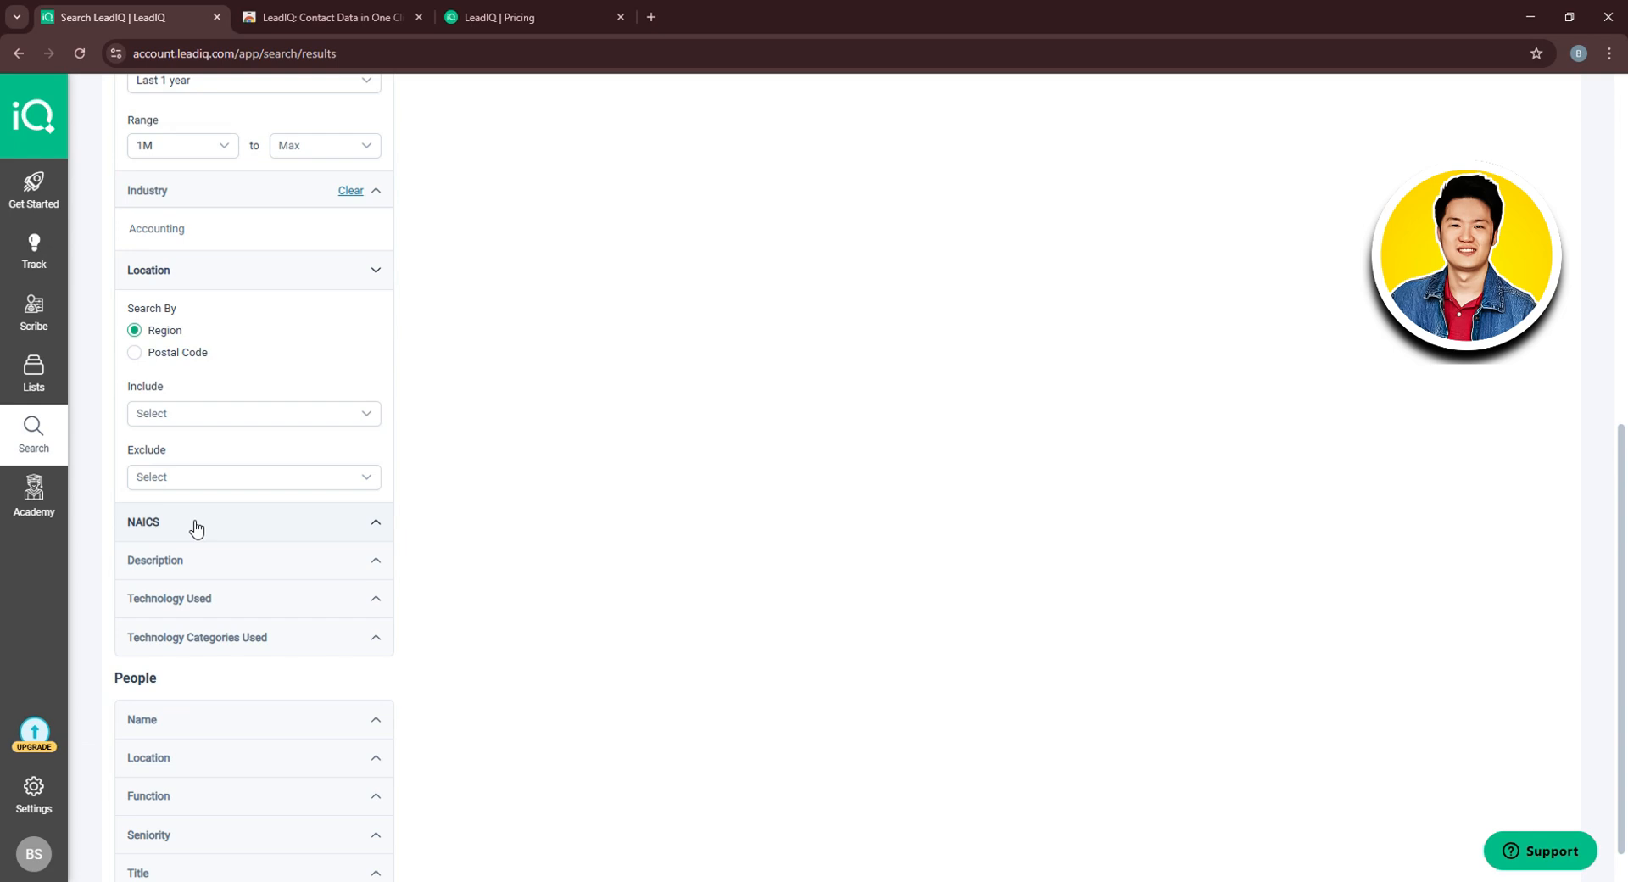
{"action": "left_click", "coordinate": [196, 528]}
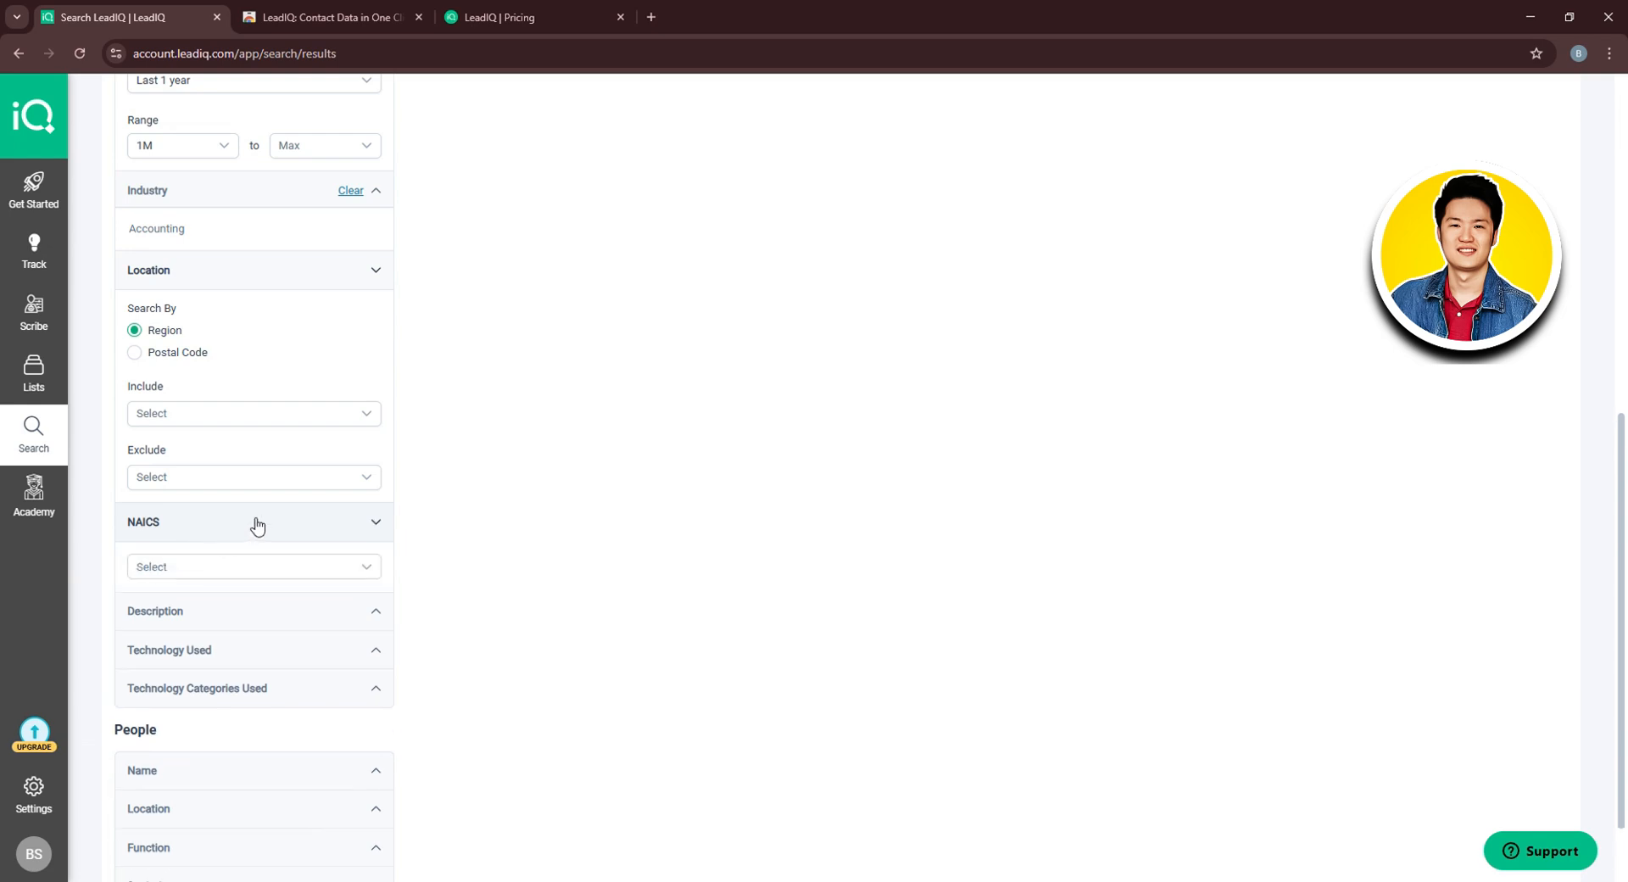
{"action": "left_click", "coordinate": [305, 567]}
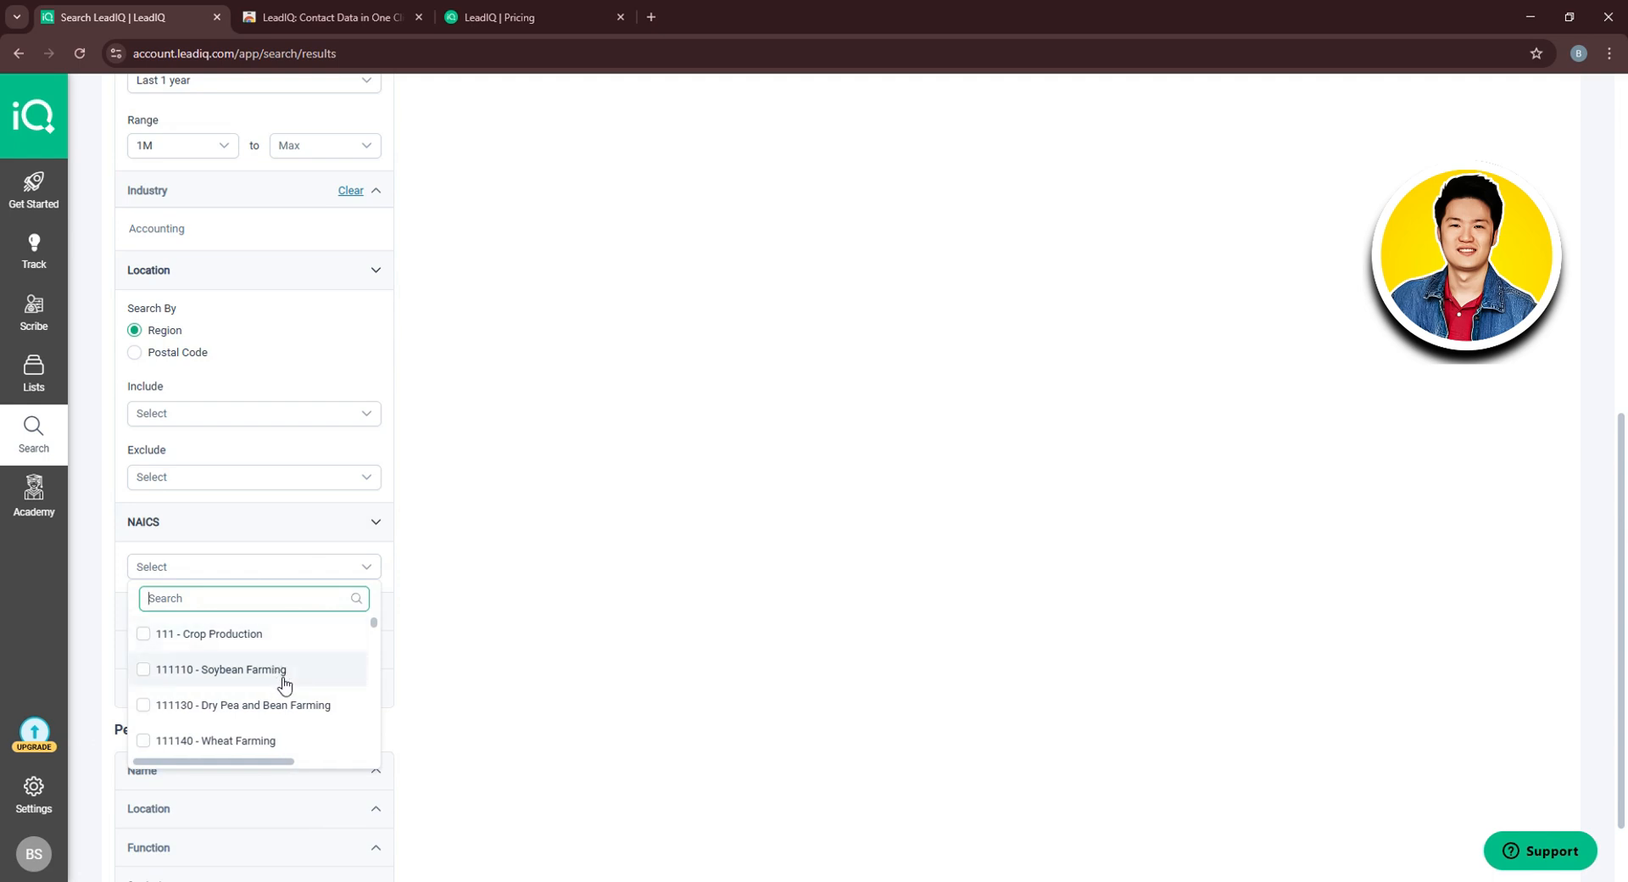
{"action": "scroll", "coordinate": [282, 678], "scroll_direction": "down", "scroll_amount": 2}
{"action": "scroll", "coordinate": [301, 713], "scroll_direction": "down", "scroll_amount": 4}
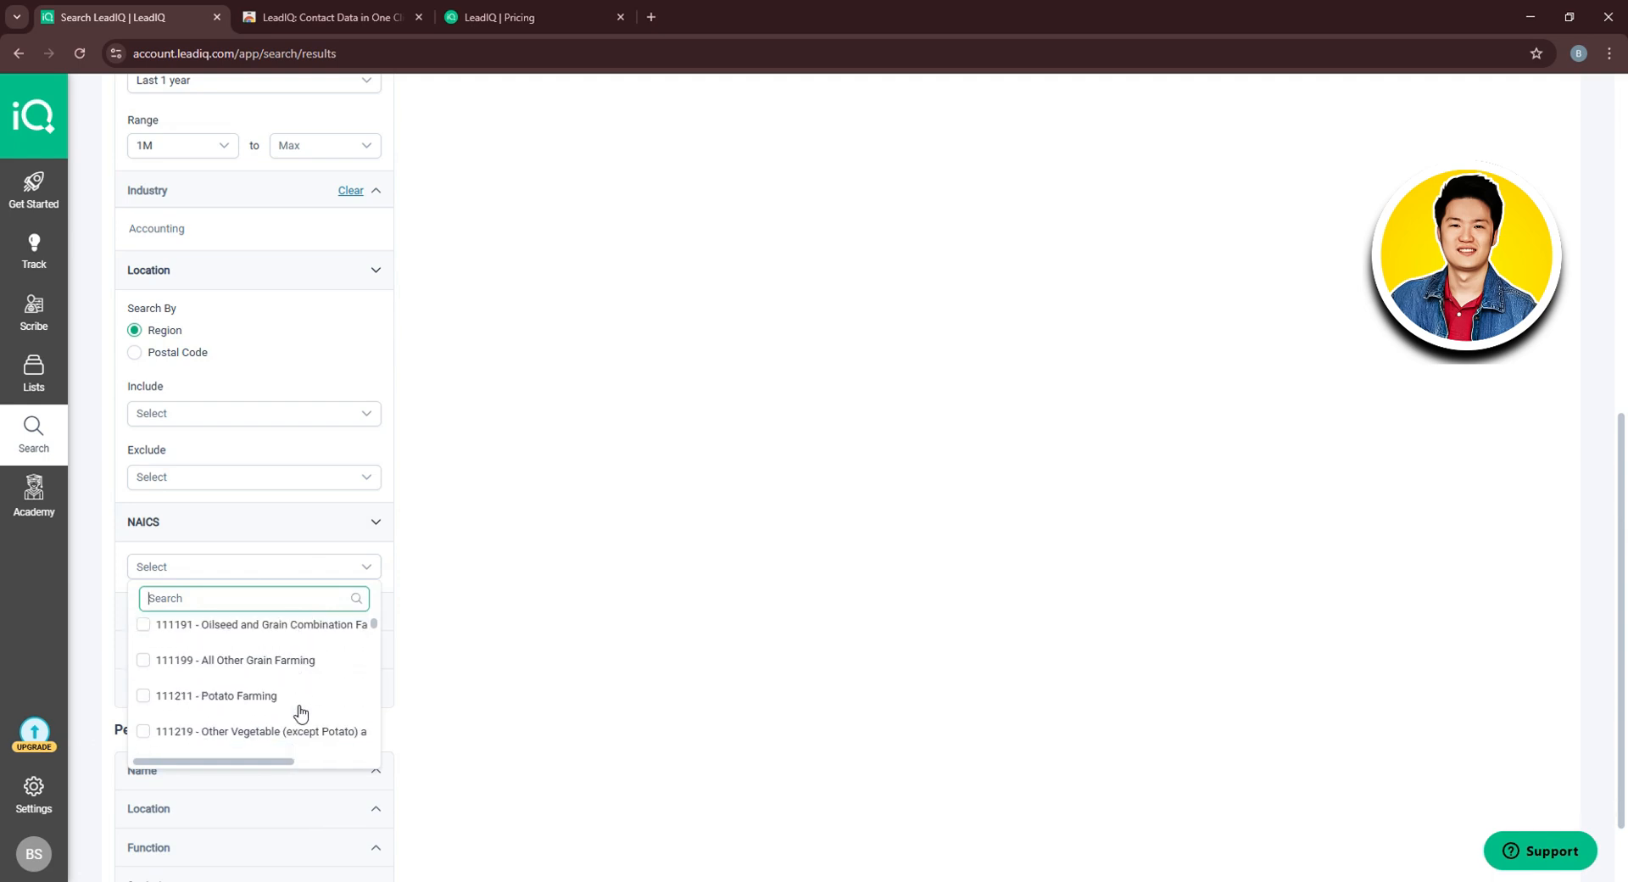
{"action": "scroll", "coordinate": [254, 713], "scroll_direction": "up", "scroll_amount": 2}
{"action": "left_click", "coordinate": [257, 715]}
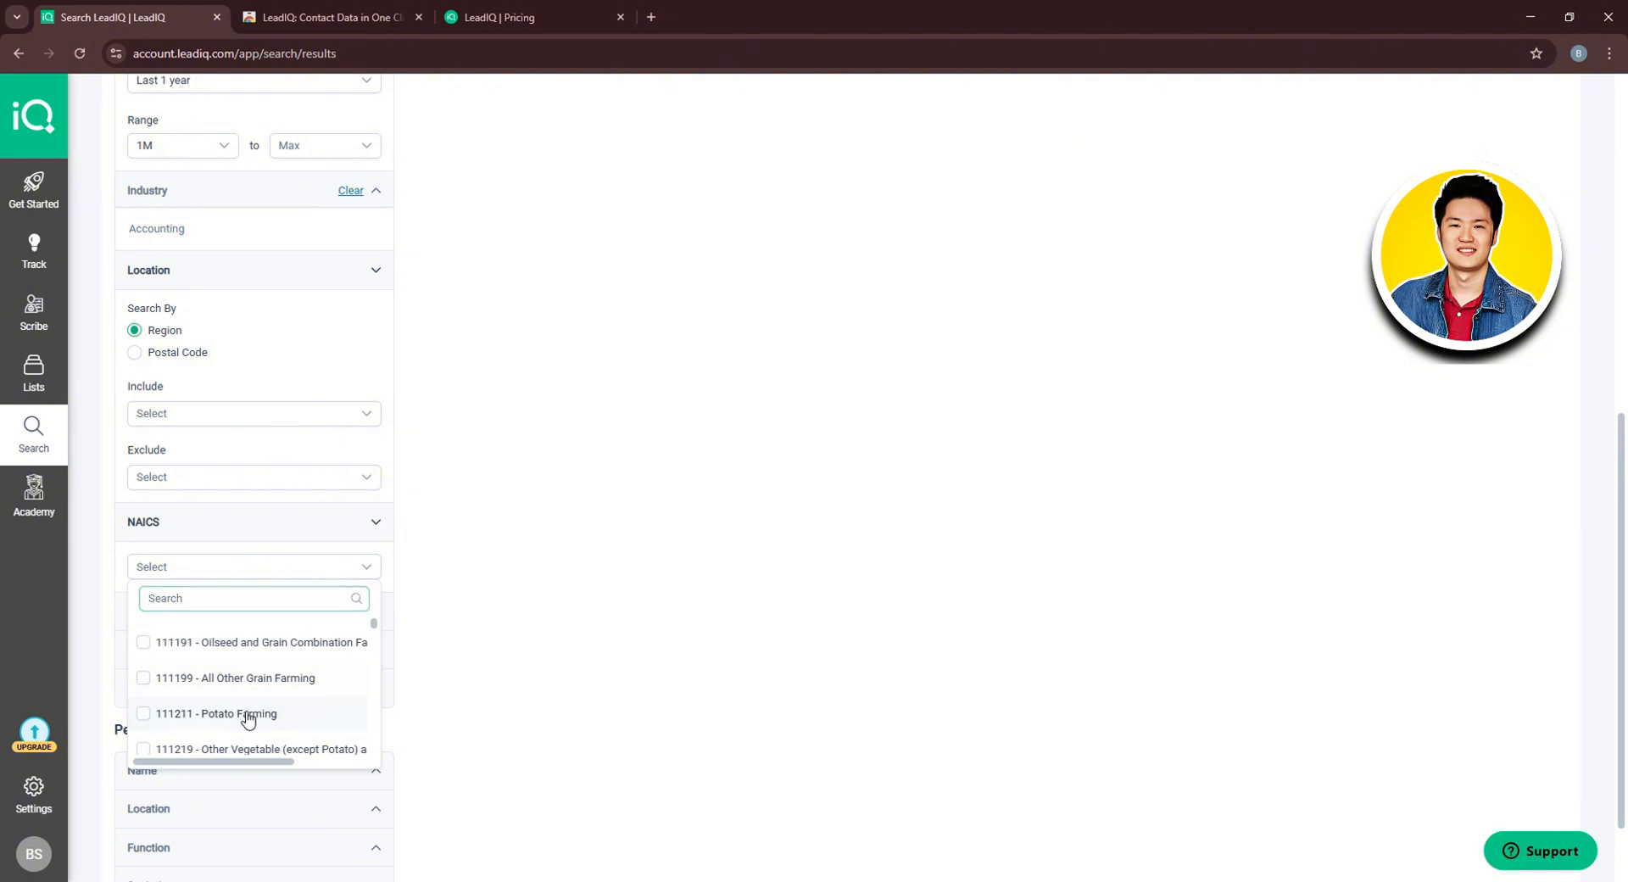
{"action": "left_click", "coordinate": [288, 534]}
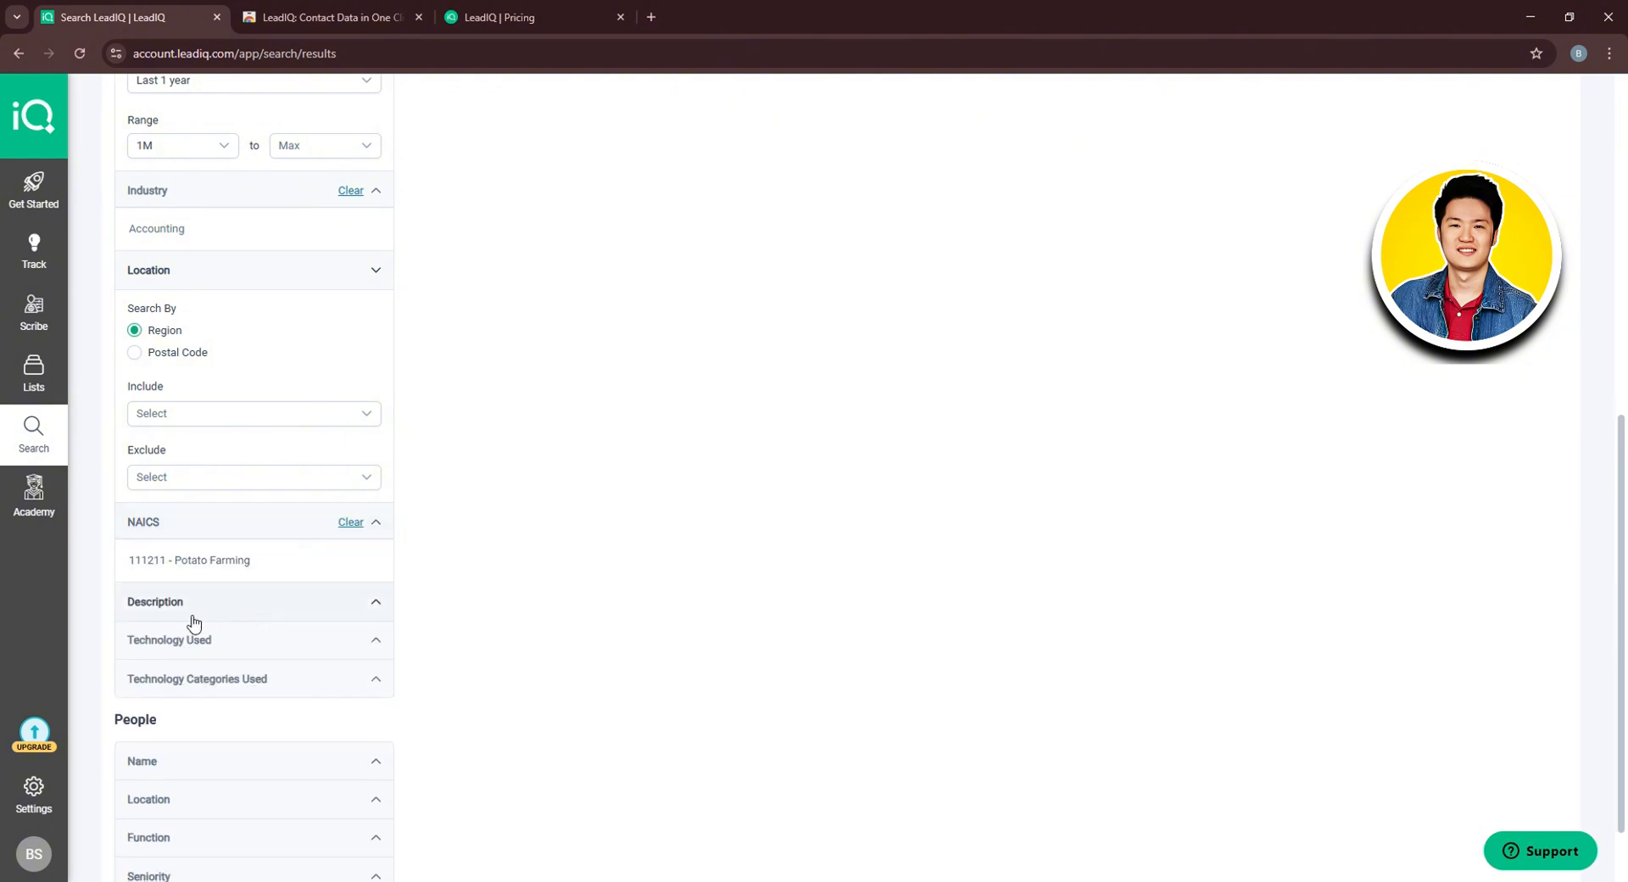
Expand the company Description and Technology Used filters and examine their search fields
{"action": "left_click", "coordinate": [271, 602]}
{"action": "left_click", "coordinate": [220, 645]}
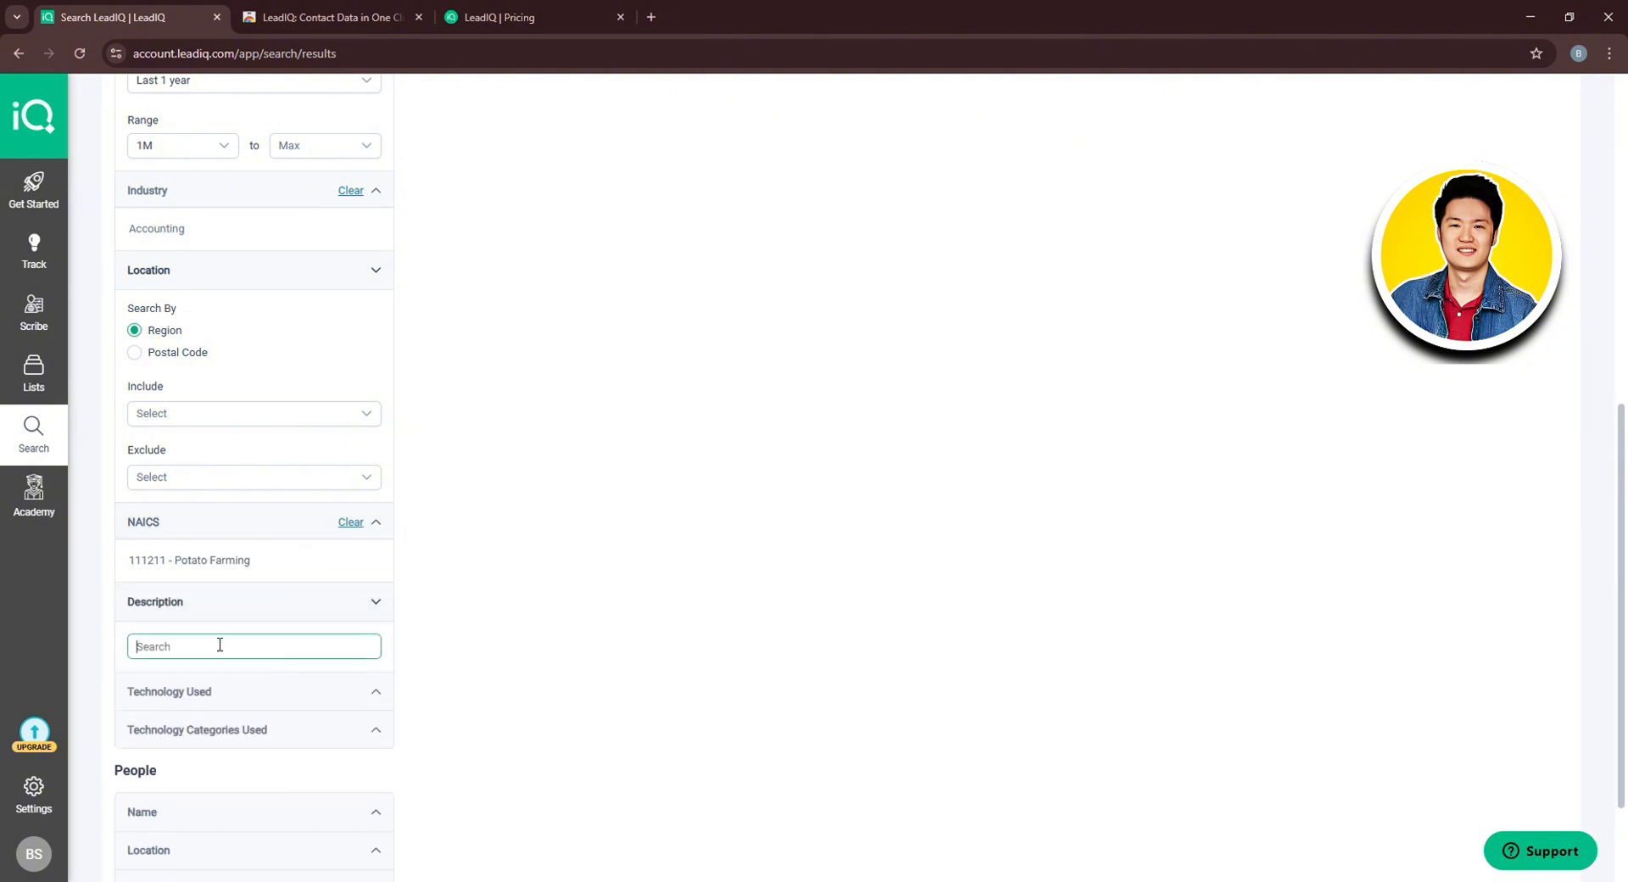
{"action": "scroll", "coordinate": [245, 651], "scroll_direction": "down", "scroll_amount": 3}
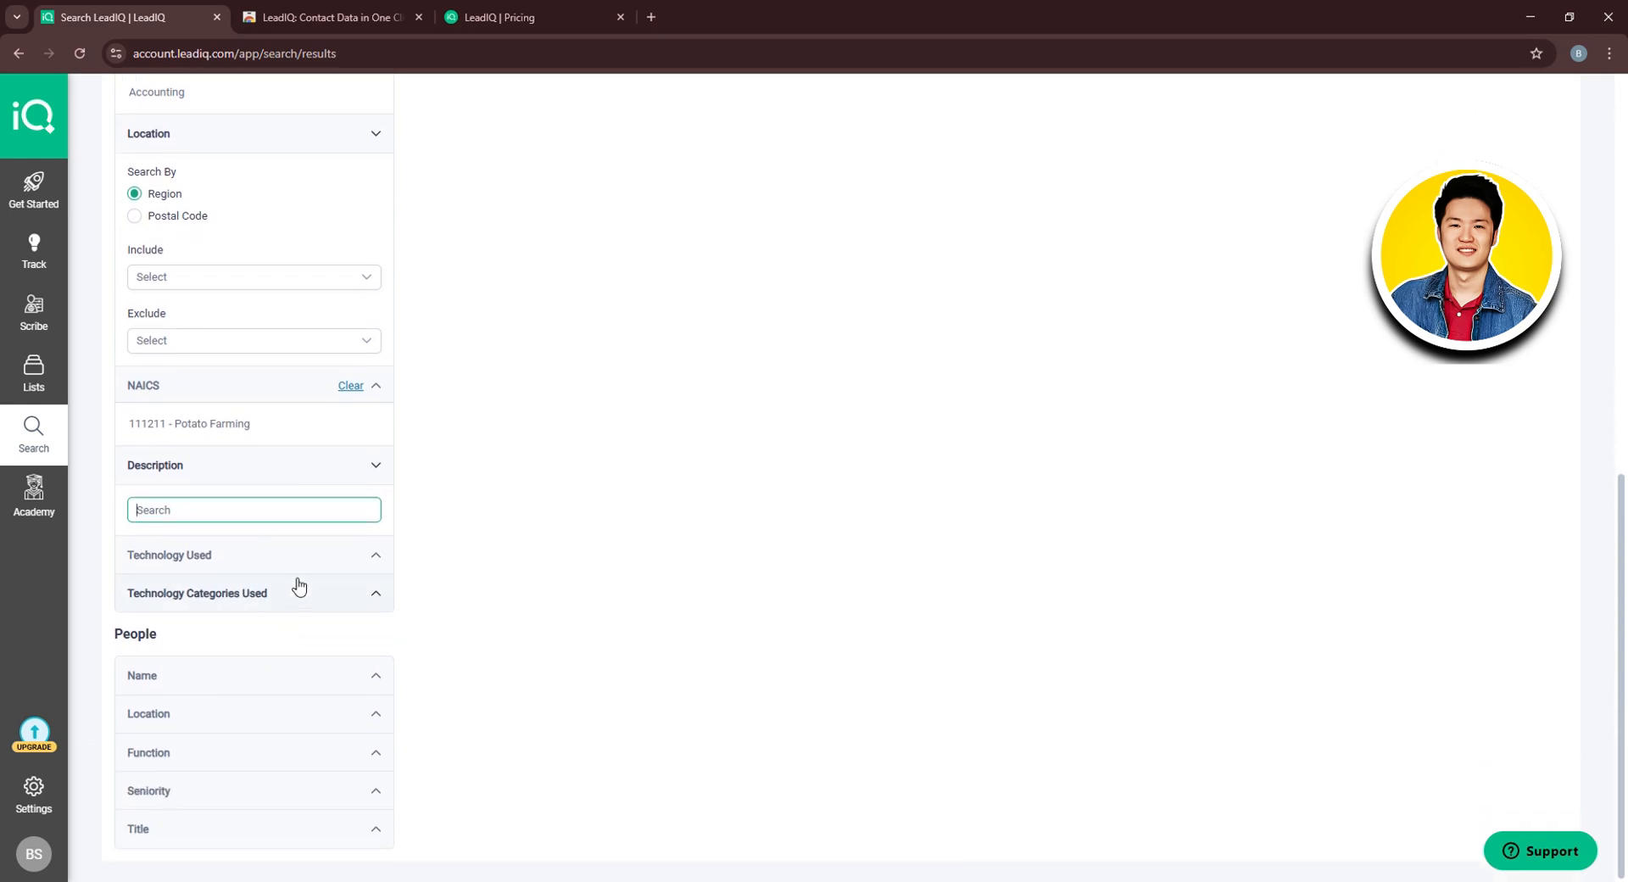
{"action": "left_click", "coordinate": [215, 559]}
{"action": "left_click", "coordinate": [201, 619]}
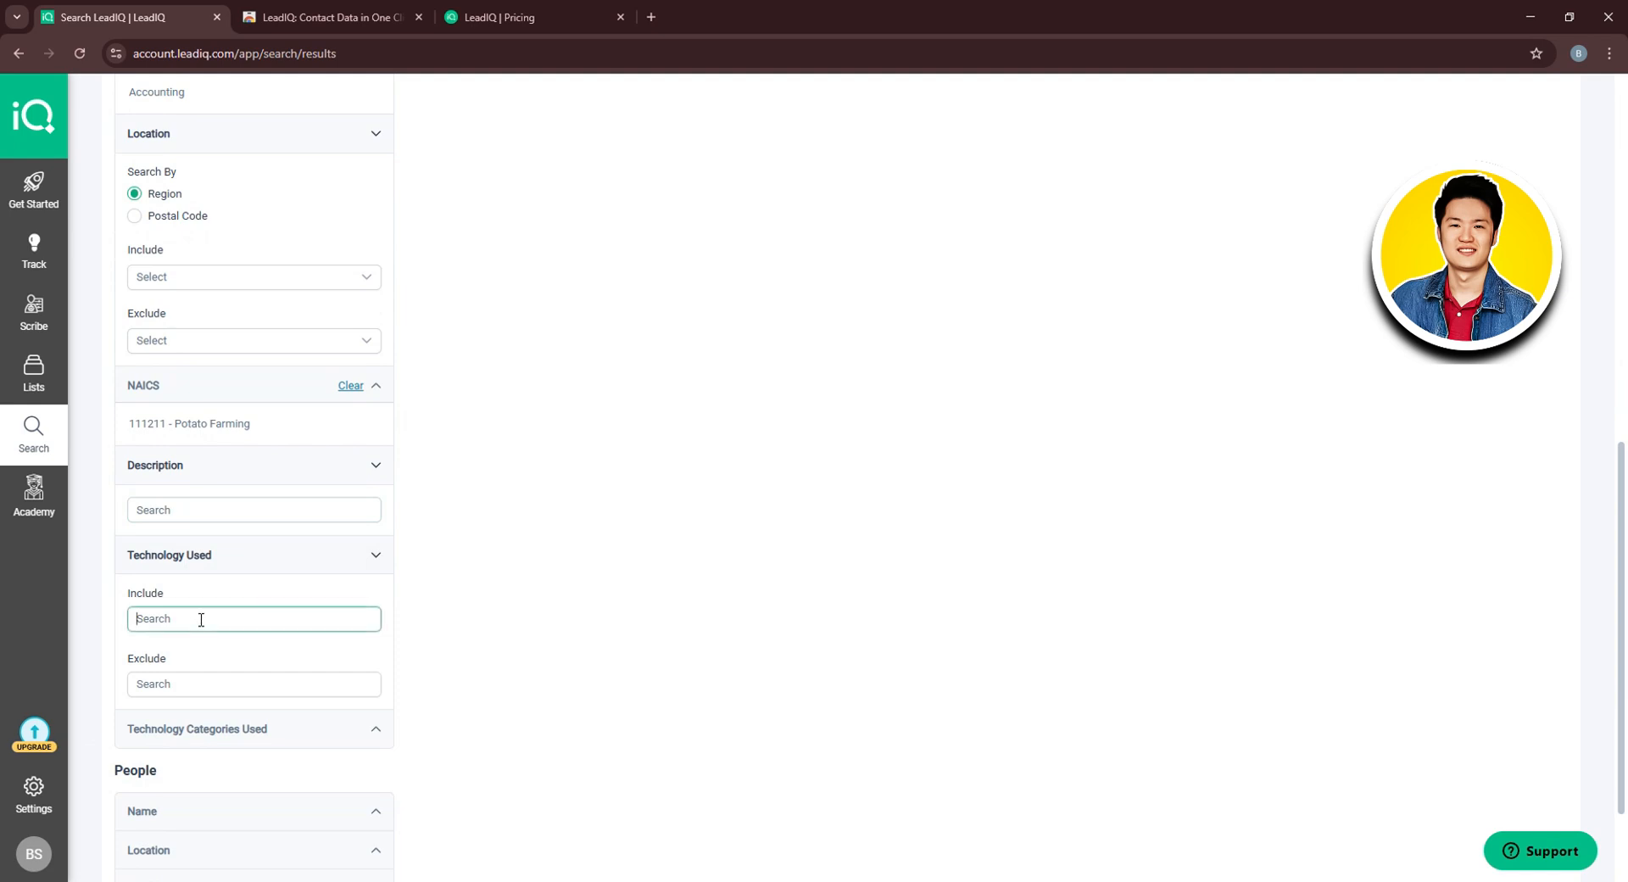
{"action": "left_click", "coordinate": [212, 690]}
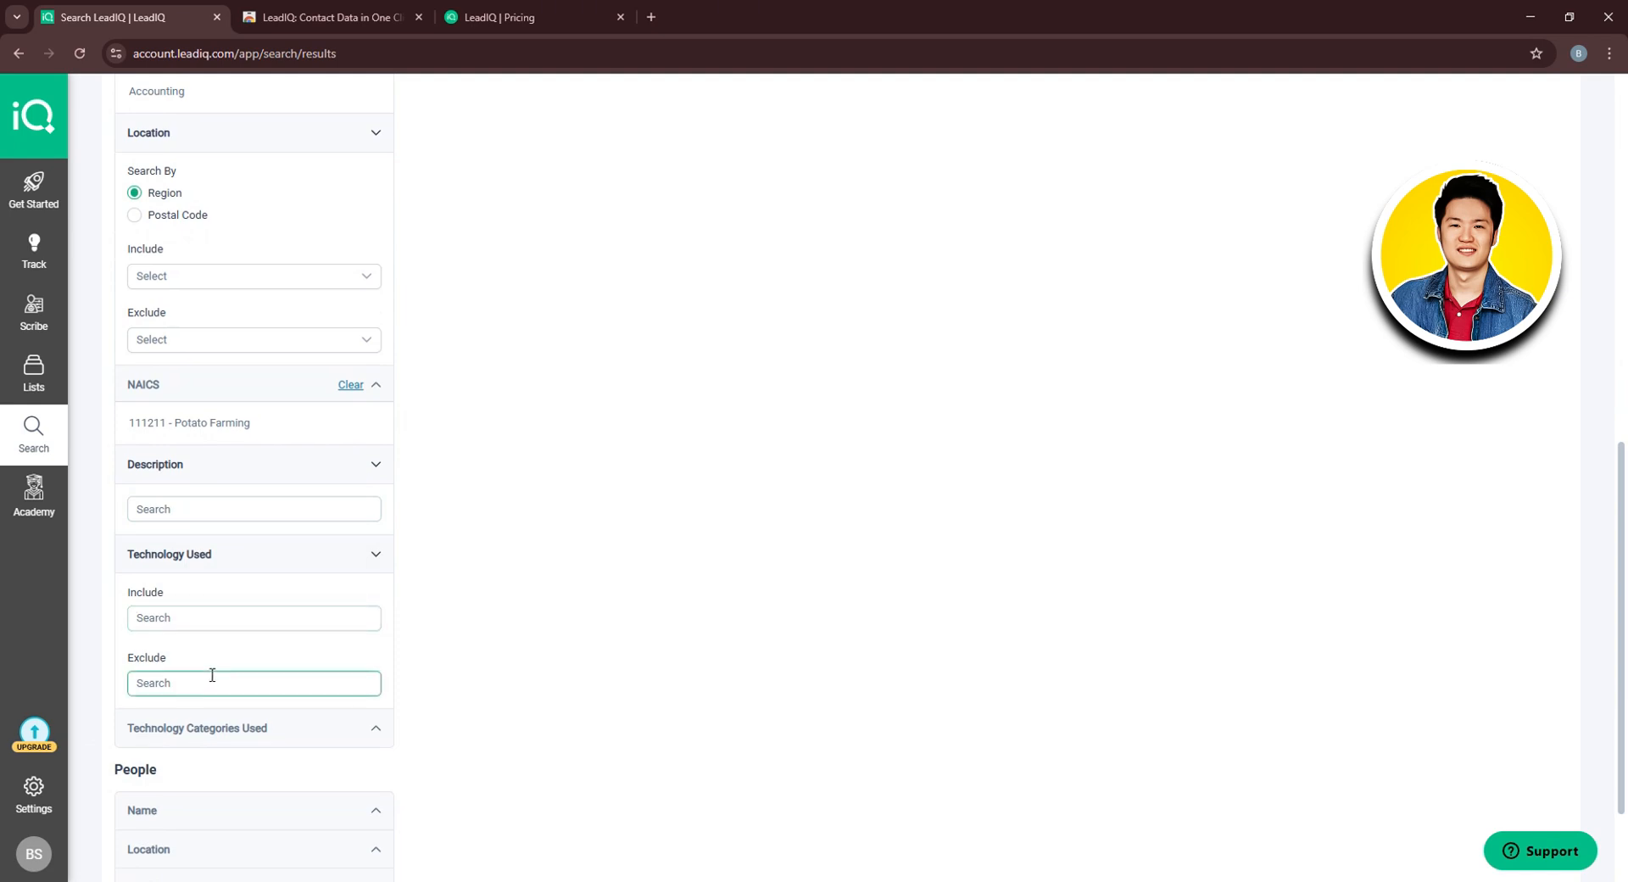
Try including A/B Testing in the Technology Categories Used filter, remove it and check the Exclude option
{"action": "scroll", "coordinate": [295, 610], "scroll_direction": "down", "scroll_amount": 3}
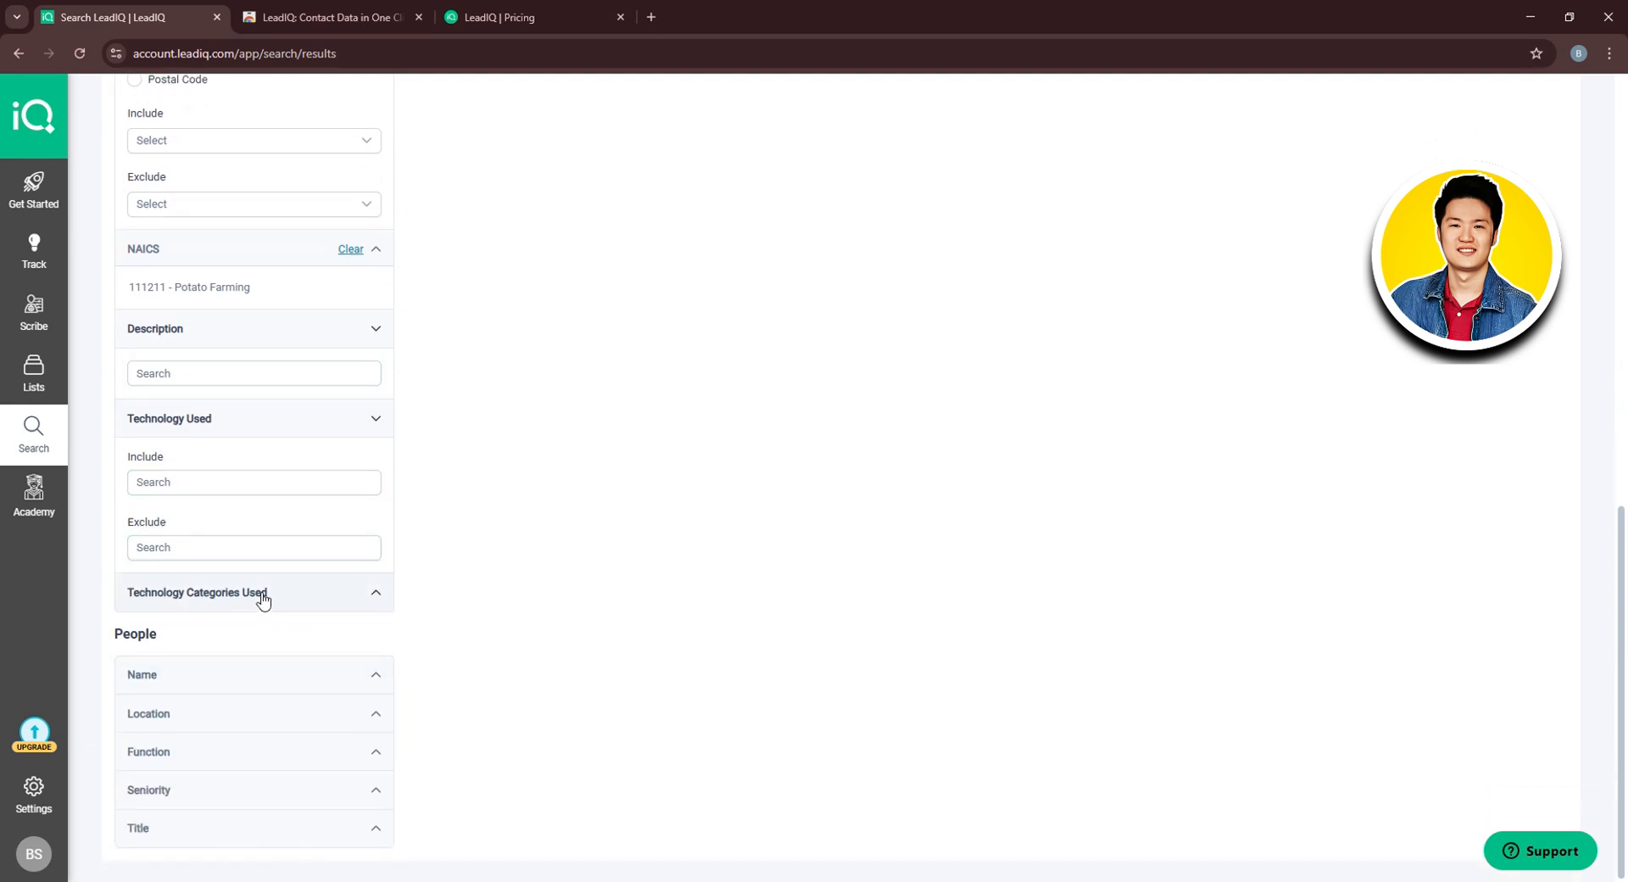
{"action": "left_click", "coordinate": [263, 598]}
{"action": "left_click", "coordinate": [234, 663]}
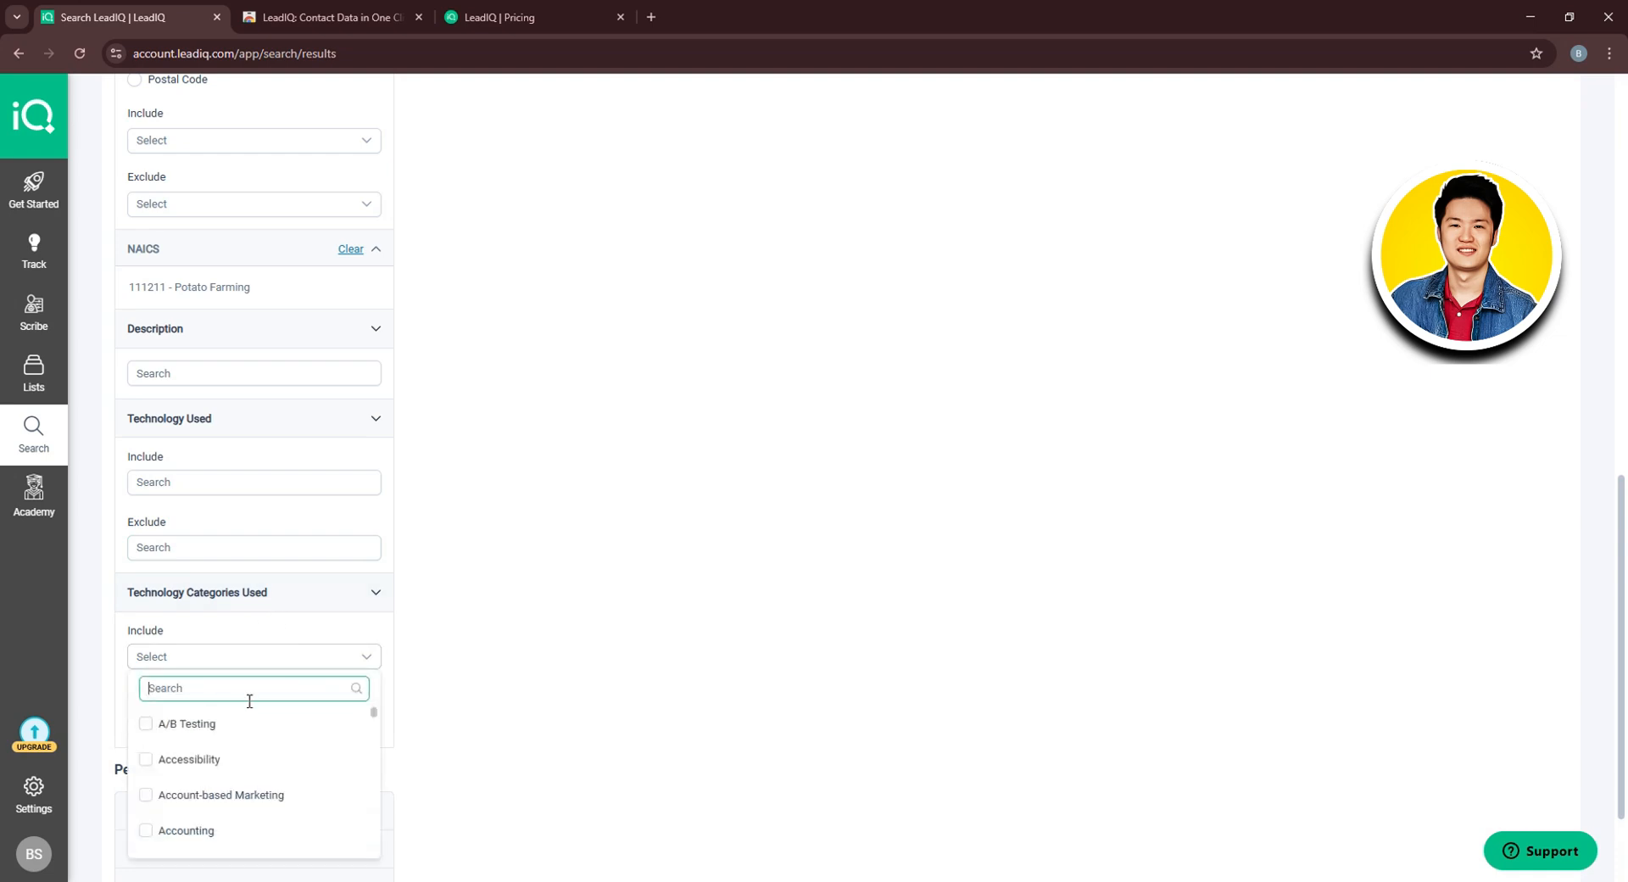
{"action": "left_click", "coordinate": [254, 743]}
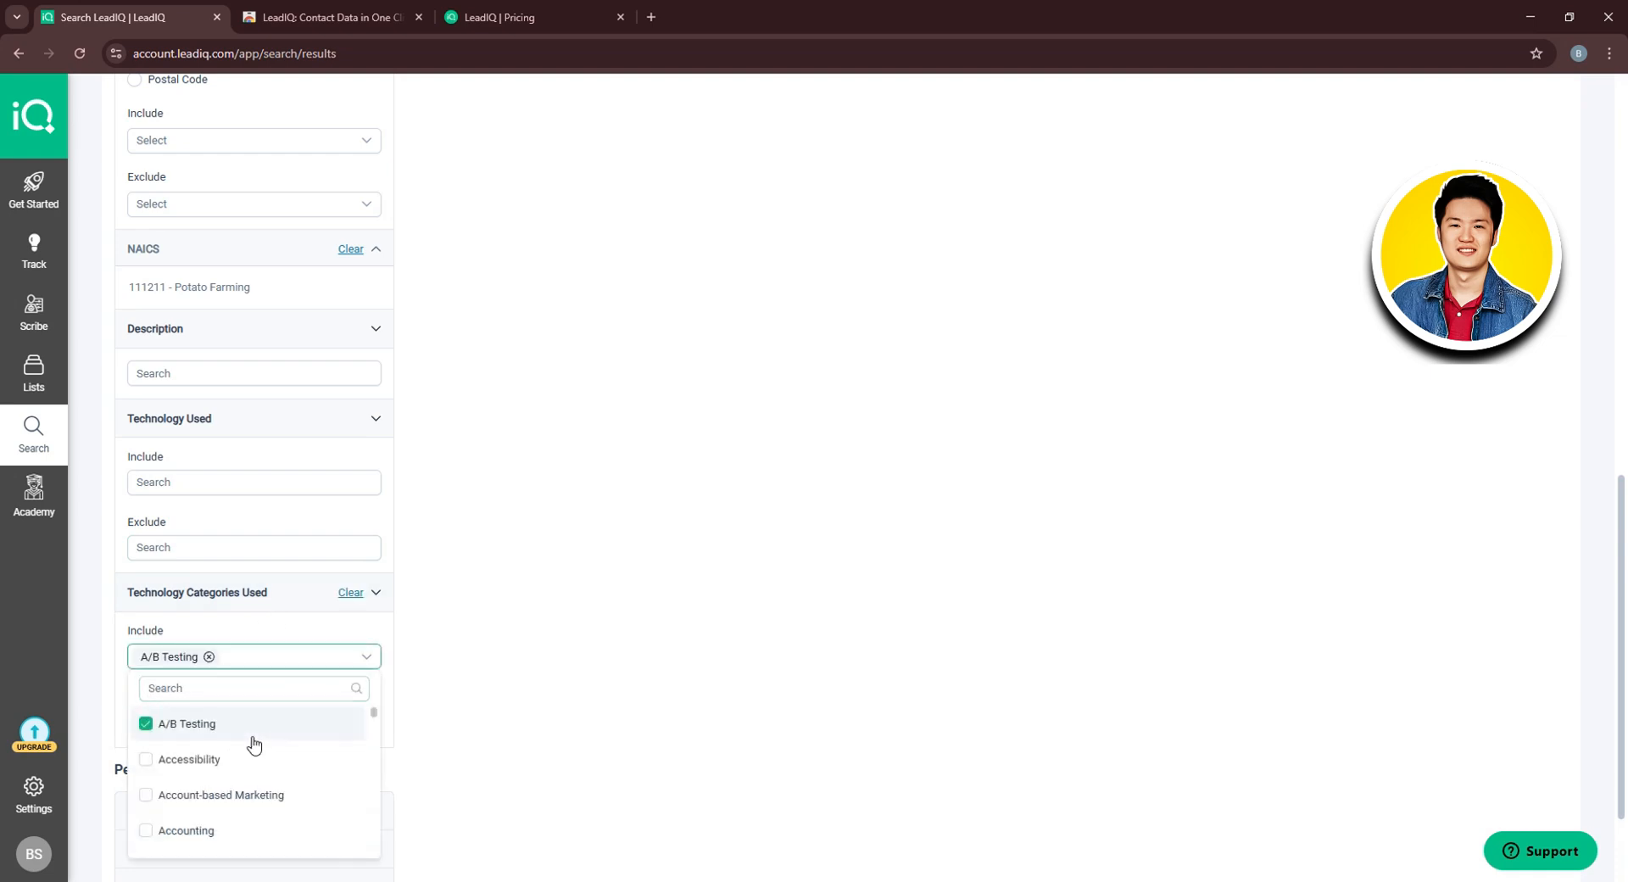
{"action": "left_click", "coordinate": [210, 661]}
{"action": "scroll", "coordinate": [276, 639], "scroll_direction": "down", "scroll_amount": 3}
{"action": "left_click", "coordinate": [297, 519]}
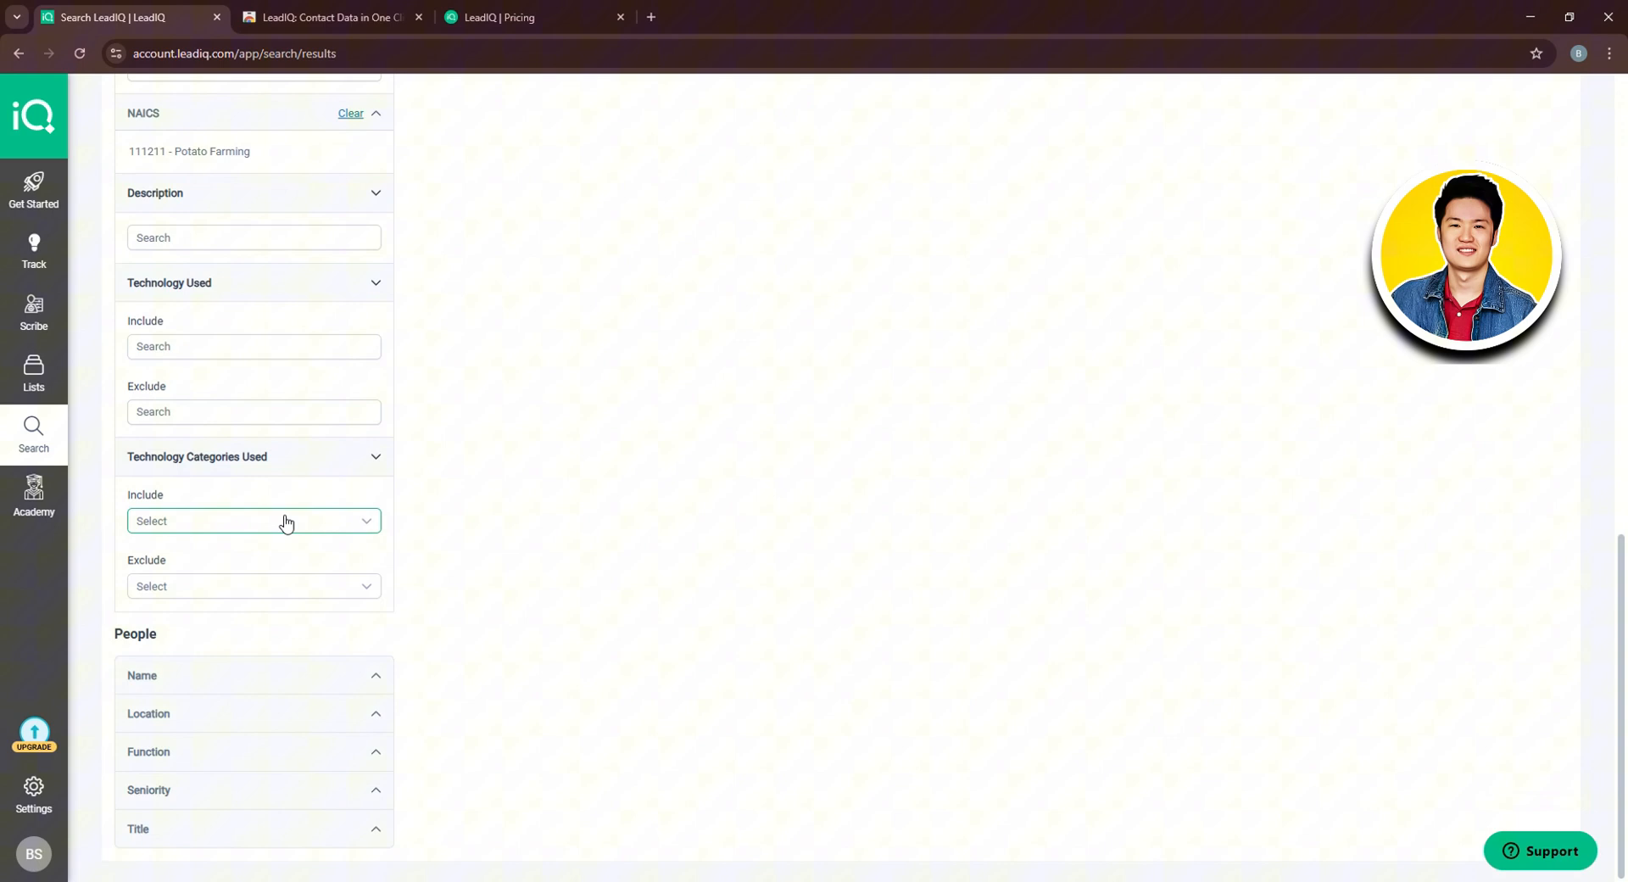
{"action": "left_click", "coordinate": [262, 591]}
{"action": "left_click", "coordinate": [298, 570]}
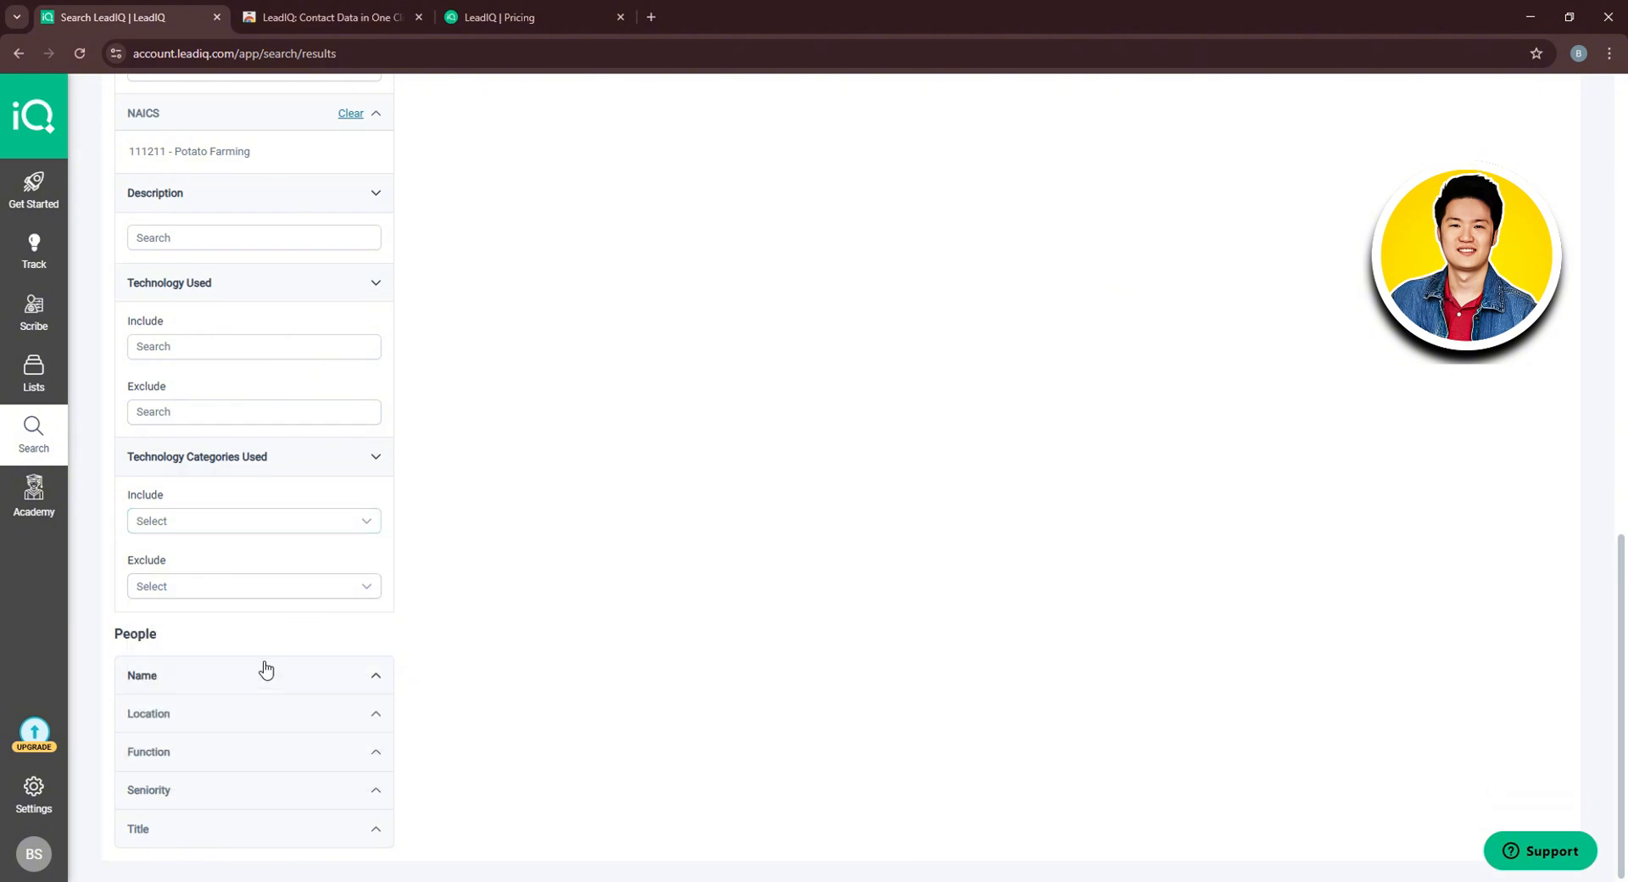
Expand the people Name and Location filters and examine their search, Include and Exclude fields
{"action": "left_click", "coordinate": [263, 688]}
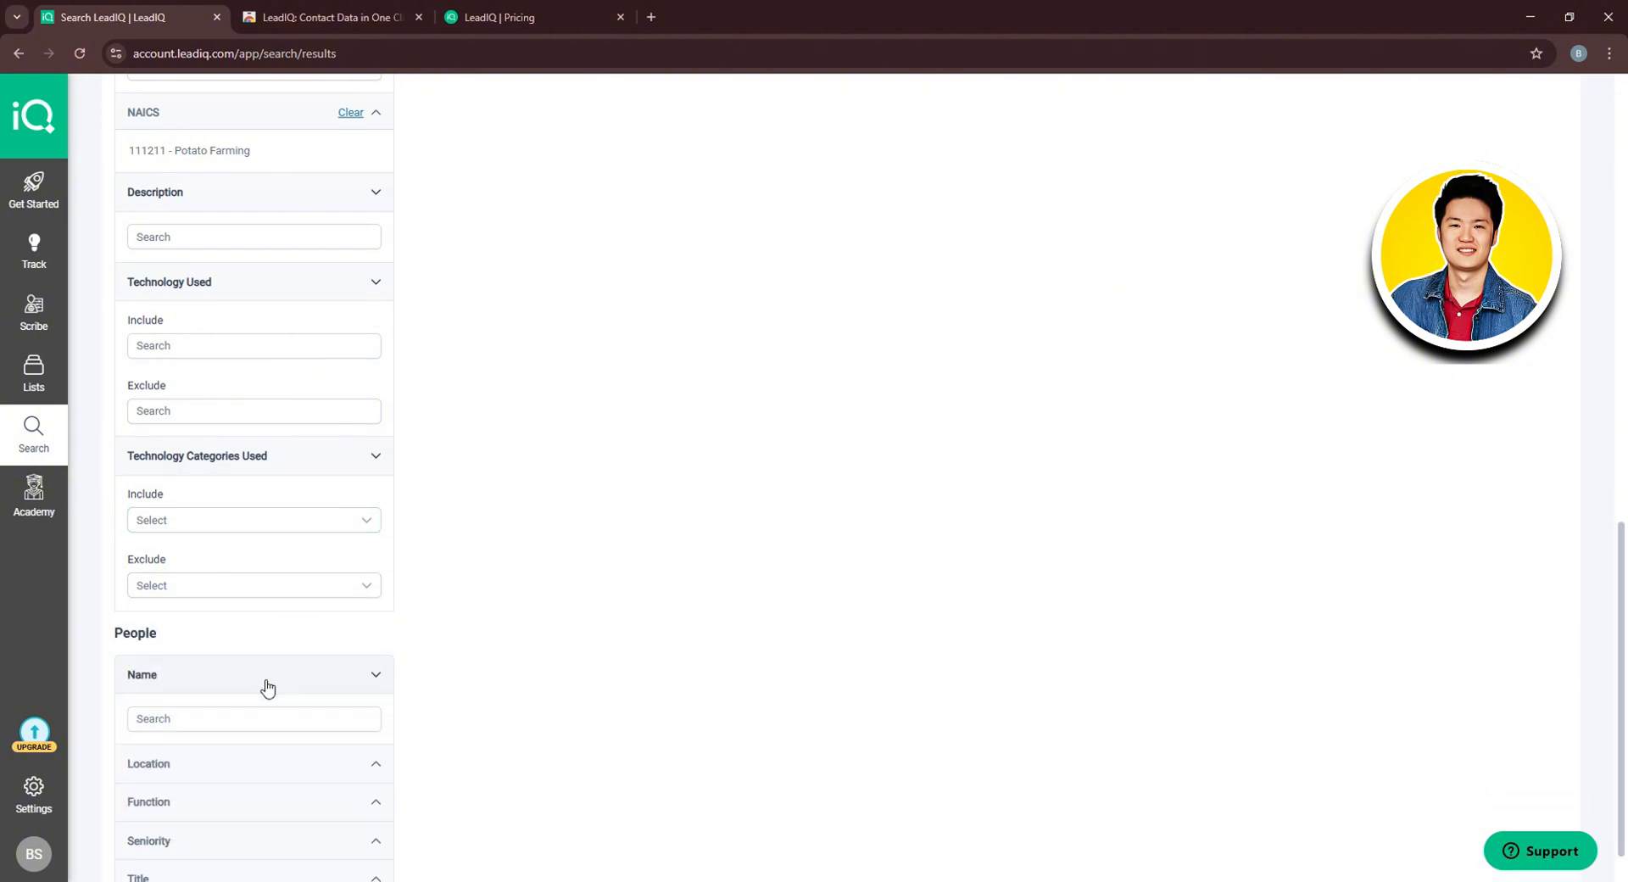
{"action": "scroll", "coordinate": [246, 678], "scroll_direction": "down", "scroll_amount": 1}
{"action": "left_click", "coordinate": [231, 720]}
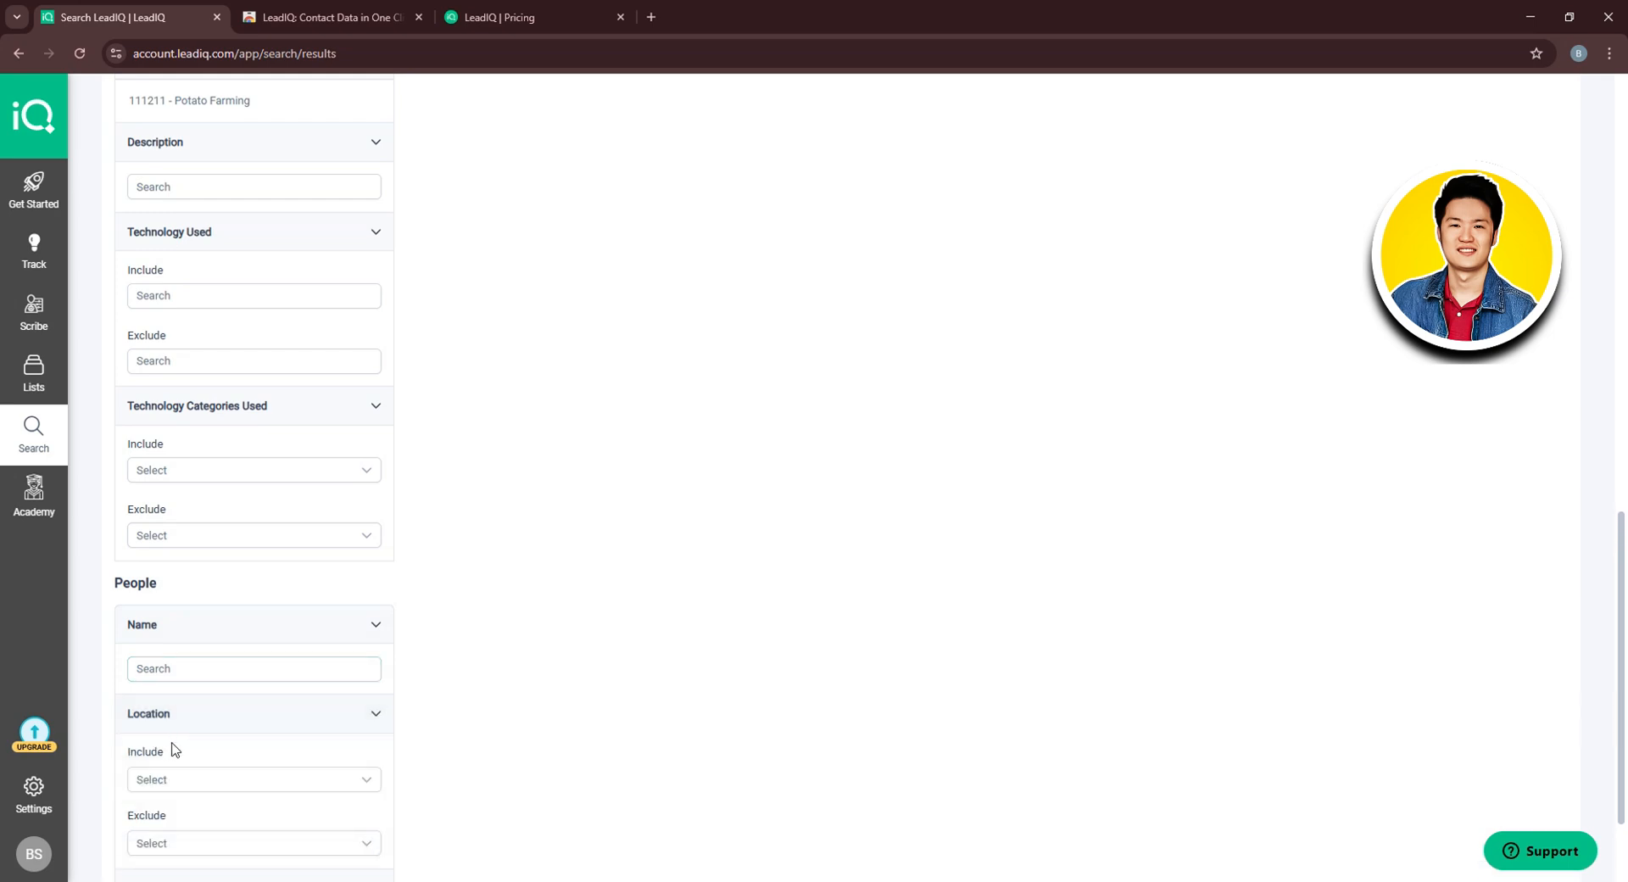
{"action": "scroll", "coordinate": [207, 752], "scroll_direction": "down", "scroll_amount": 3}
Include Arts & Design in the people Function filter, dropping Analytics again, and check the Exclude options
{"action": "left_click", "coordinate": [236, 754]}
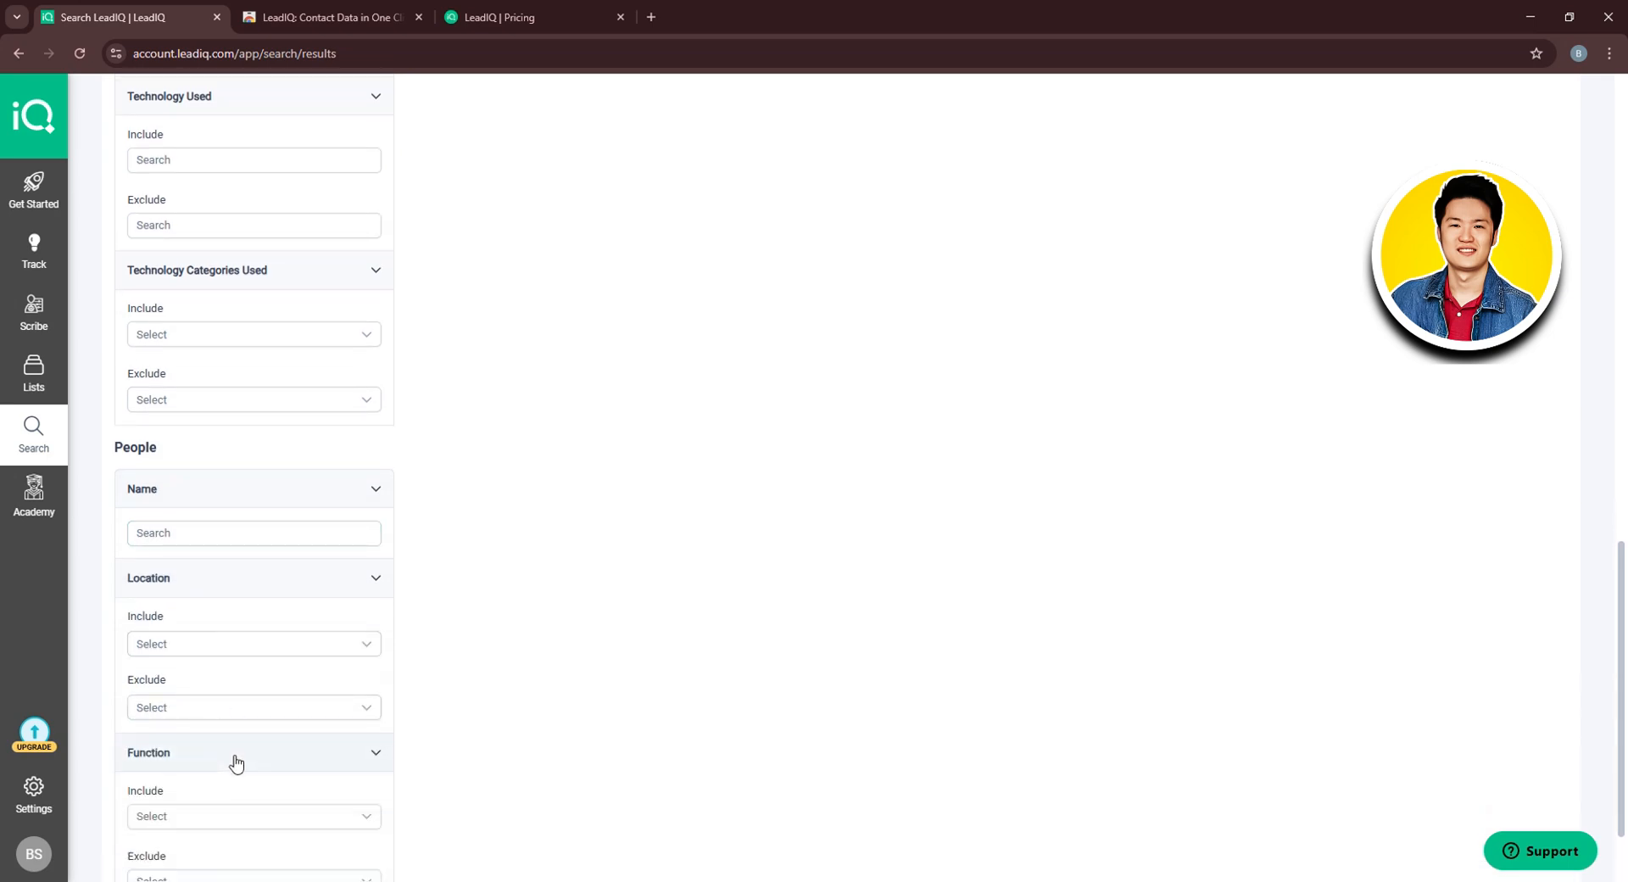
{"action": "scroll", "coordinate": [225, 729], "scroll_direction": "down", "scroll_amount": 3}
{"action": "left_click", "coordinate": [231, 679]}
{"action": "scroll", "coordinate": [232, 679], "scroll_direction": "down", "scroll_amount": 1}
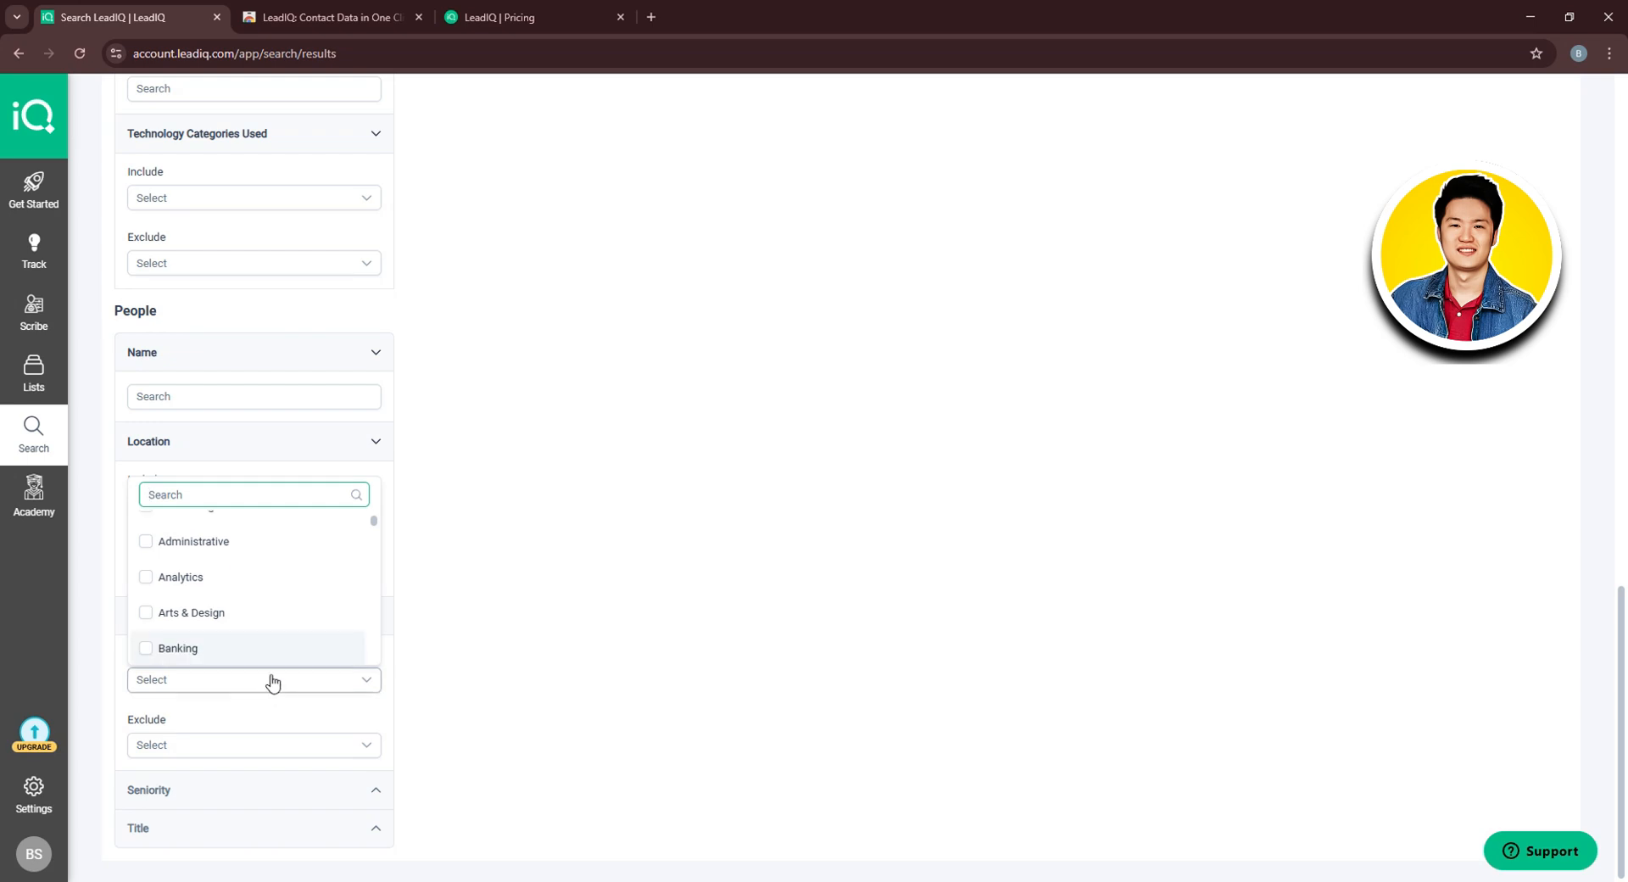
{"action": "scroll", "coordinate": [259, 568], "scroll_direction": "up", "scroll_amount": 1}
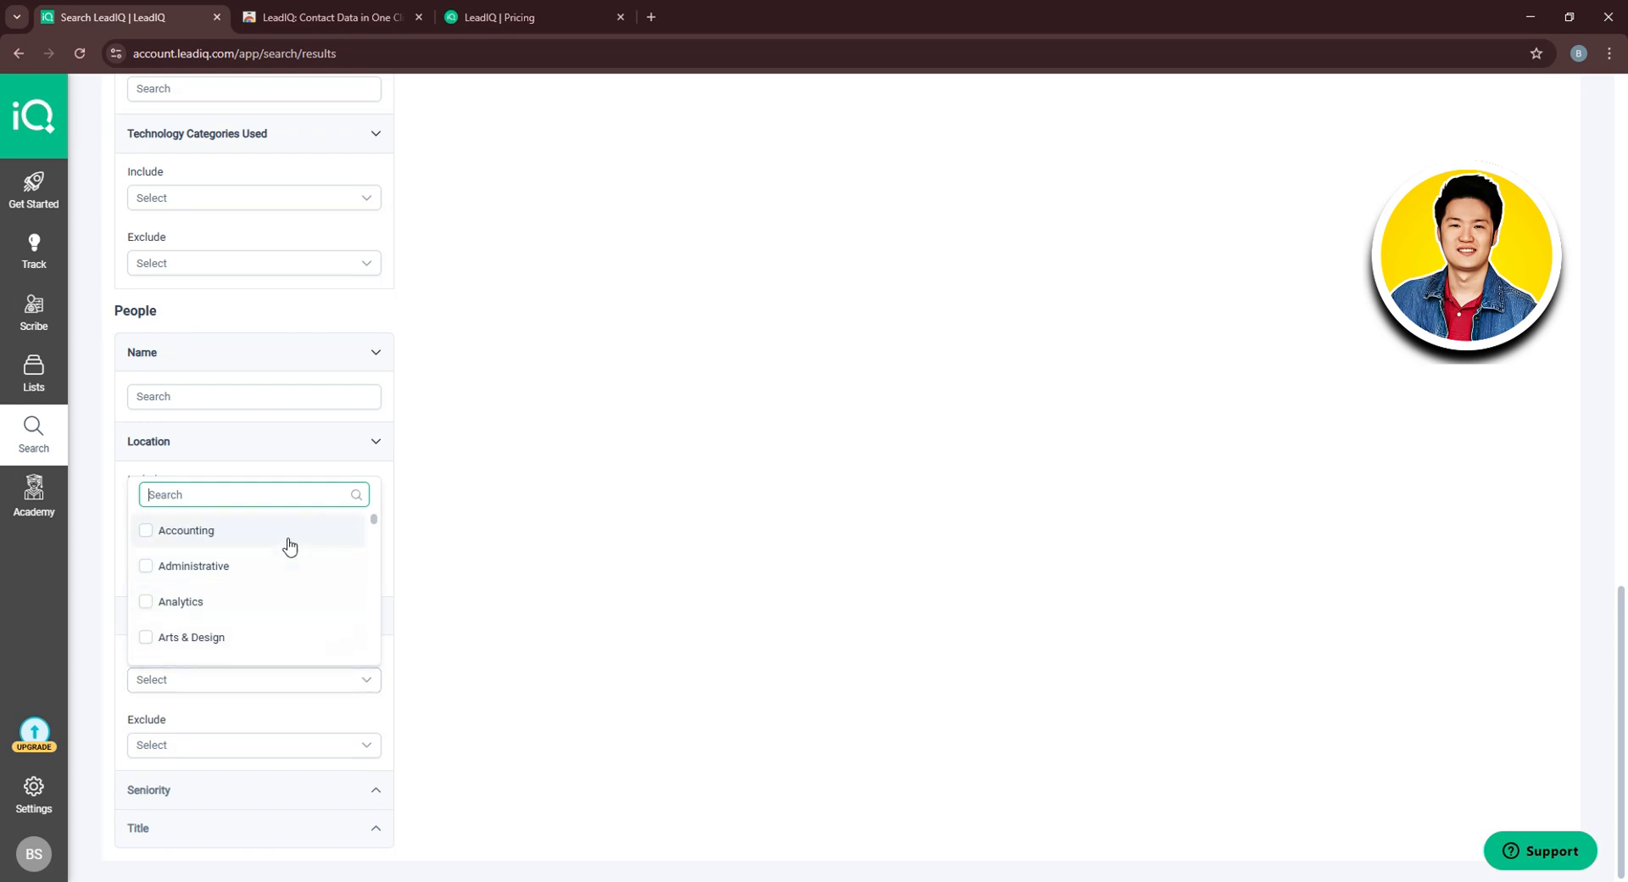
{"action": "left_click", "coordinate": [263, 602]}
{"action": "left_click", "coordinate": [258, 640]}
{"action": "scroll", "coordinate": [225, 678], "scroll_direction": "down", "scroll_amount": 1}
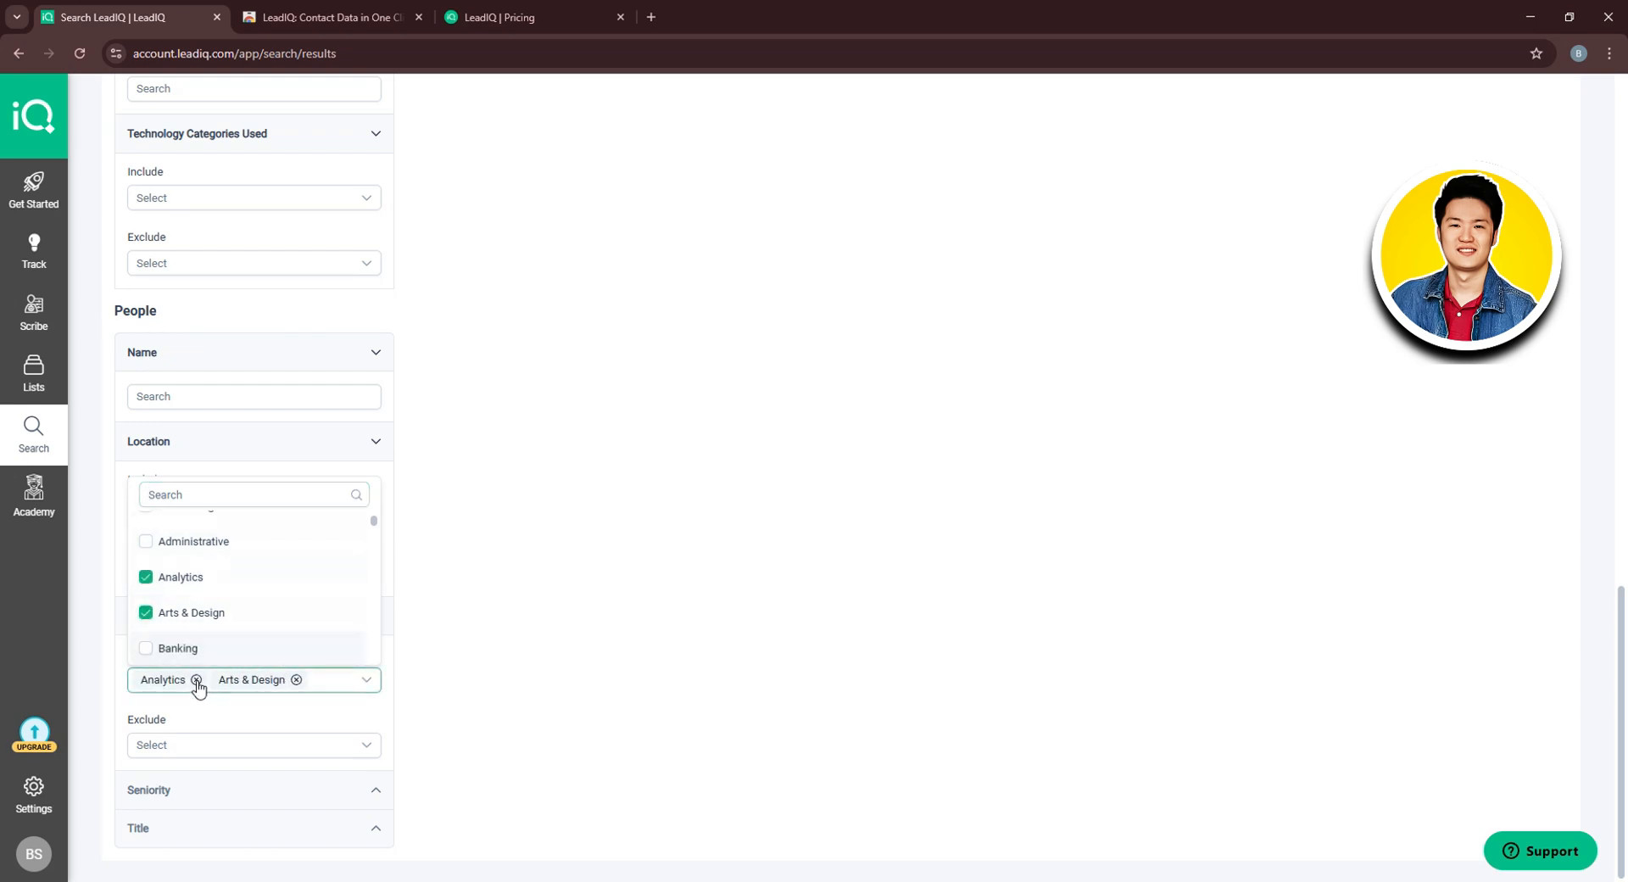
{"action": "left_click", "coordinate": [196, 679]}
{"action": "left_click", "coordinate": [526, 661]}
{"action": "left_click", "coordinate": [252, 743]}
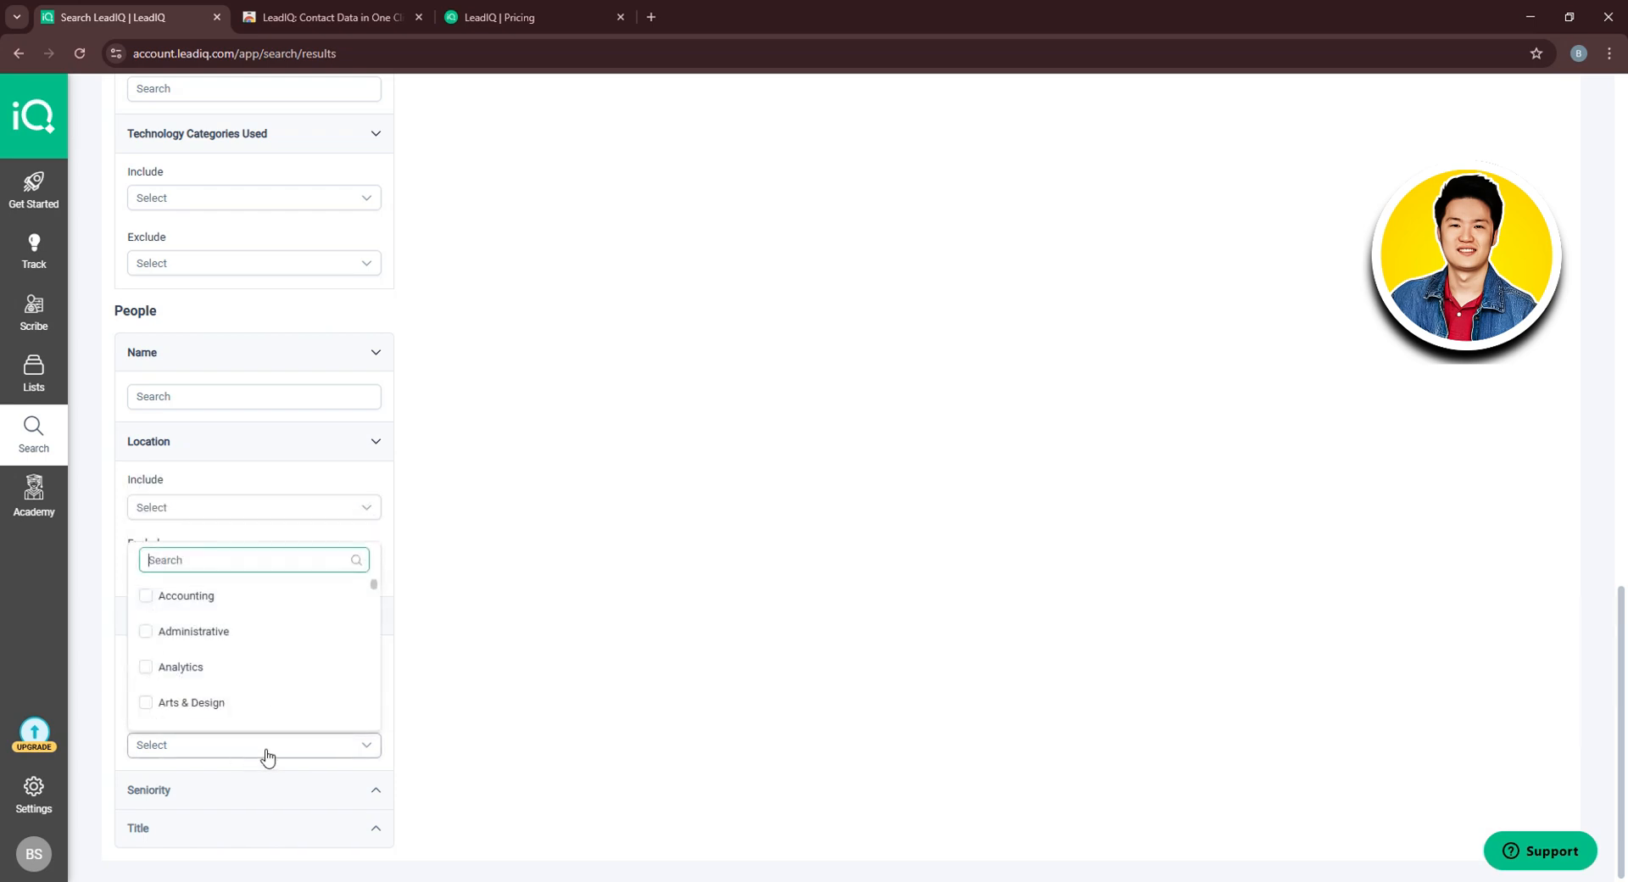
{"action": "left_click", "coordinate": [282, 750]}
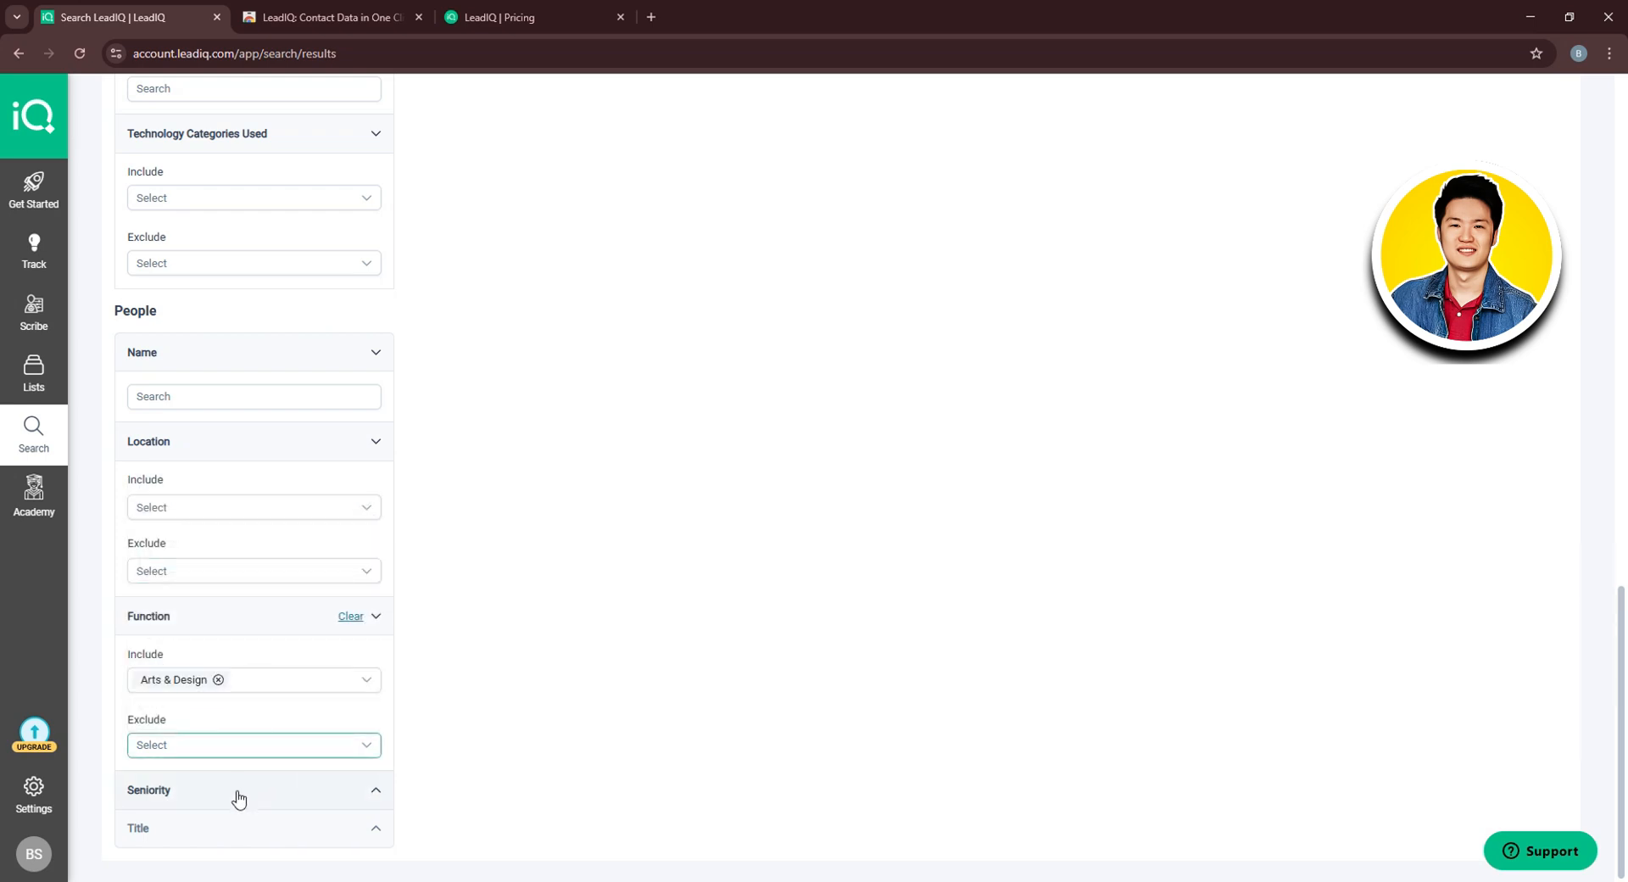
Set the people Seniority filter to Manager and expand the Title filter to check its fields
{"action": "left_click", "coordinate": [238, 793]}
{"action": "scroll", "coordinate": [241, 773], "scroll_direction": "down", "scroll_amount": 1}
{"action": "left_click", "coordinate": [273, 784]}
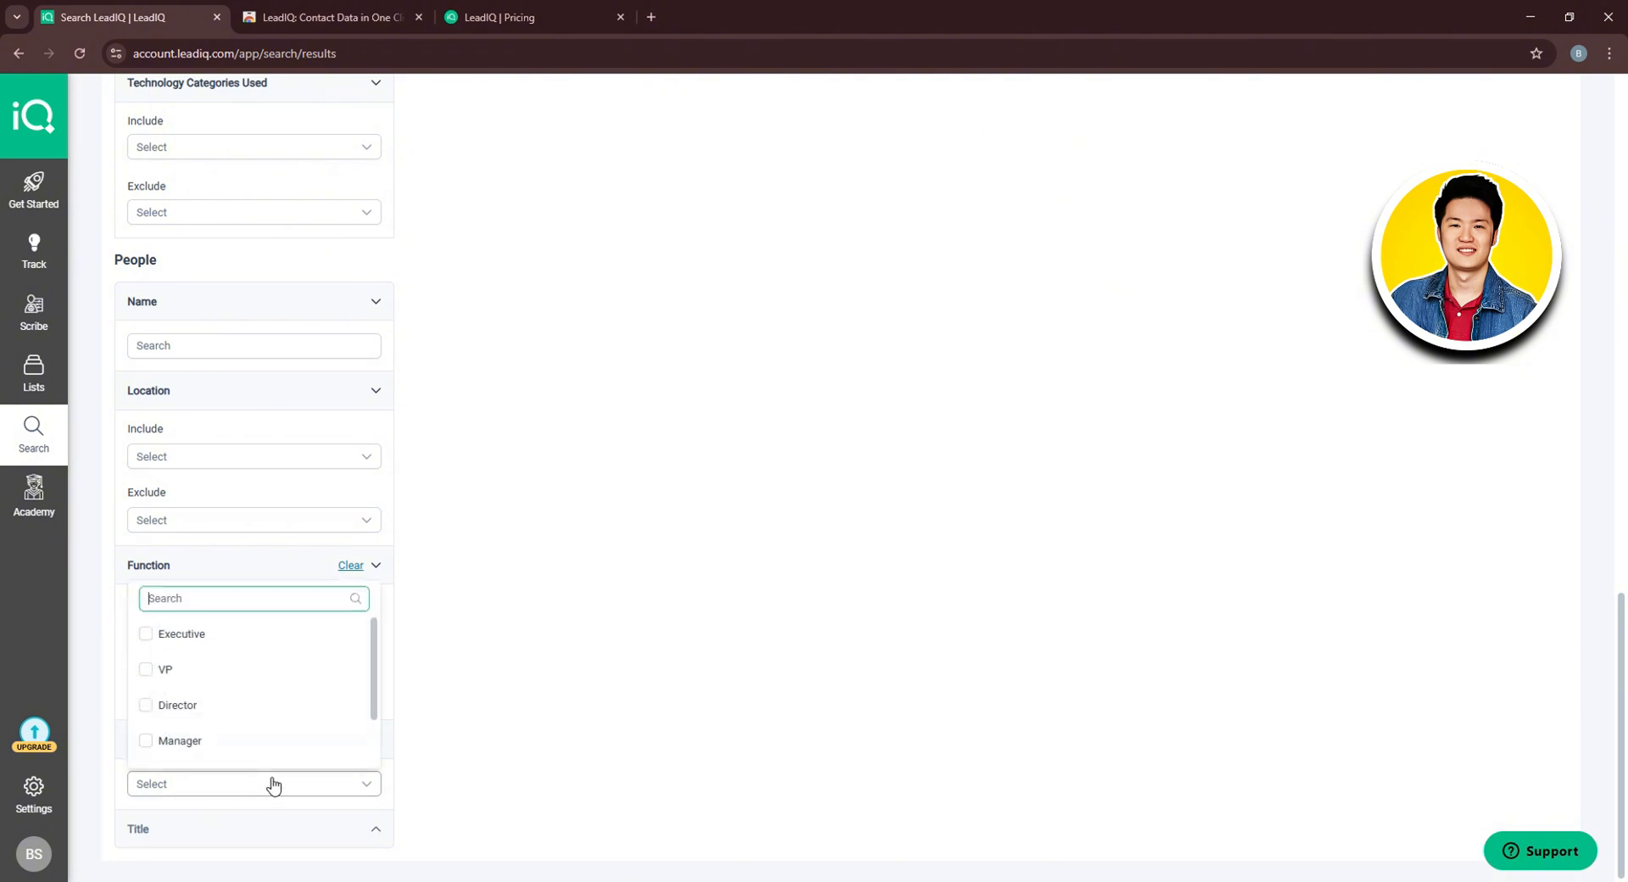
{"action": "scroll", "coordinate": [276, 719], "scroll_direction": "down", "scroll_amount": 1}
{"action": "scroll", "coordinate": [254, 687], "scroll_direction": "up", "scroll_amount": 3}
{"action": "scroll", "coordinate": [269, 657], "scroll_direction": "down", "scroll_amount": 1}
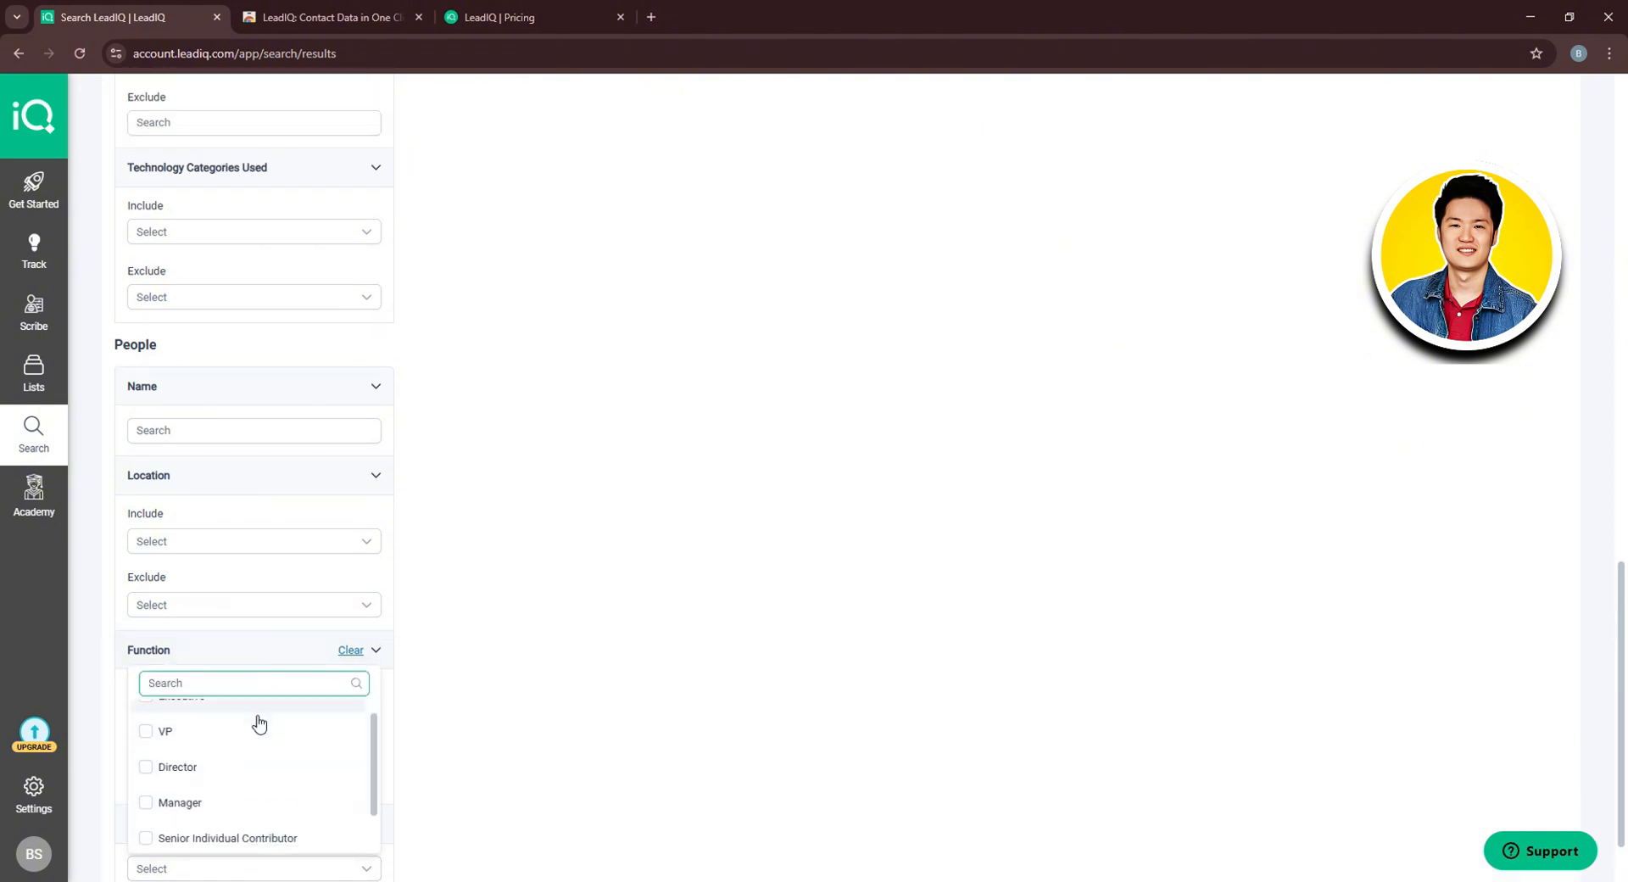
{"action": "scroll", "coordinate": [254, 737], "scroll_direction": "down", "scroll_amount": 1}
{"action": "left_click", "coordinate": [236, 767]}
{"action": "scroll", "coordinate": [241, 775], "scroll_direction": "down", "scroll_amount": 1}
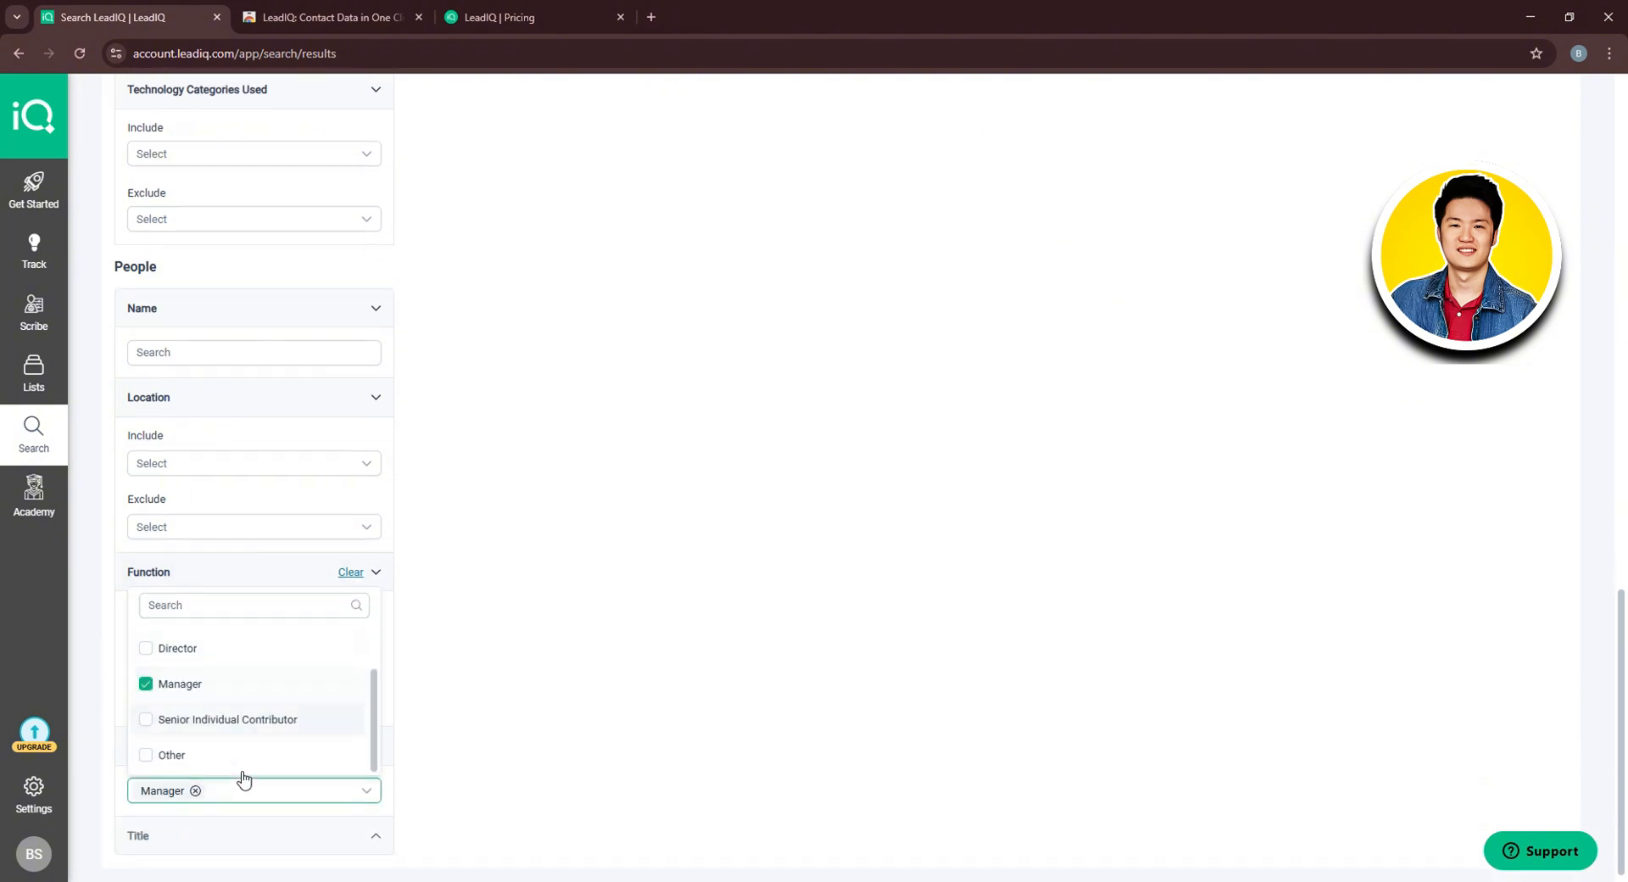
{"action": "left_click", "coordinate": [214, 835]}
{"action": "scroll", "coordinate": [254, 780], "scroll_direction": "down", "scroll_amount": 2}
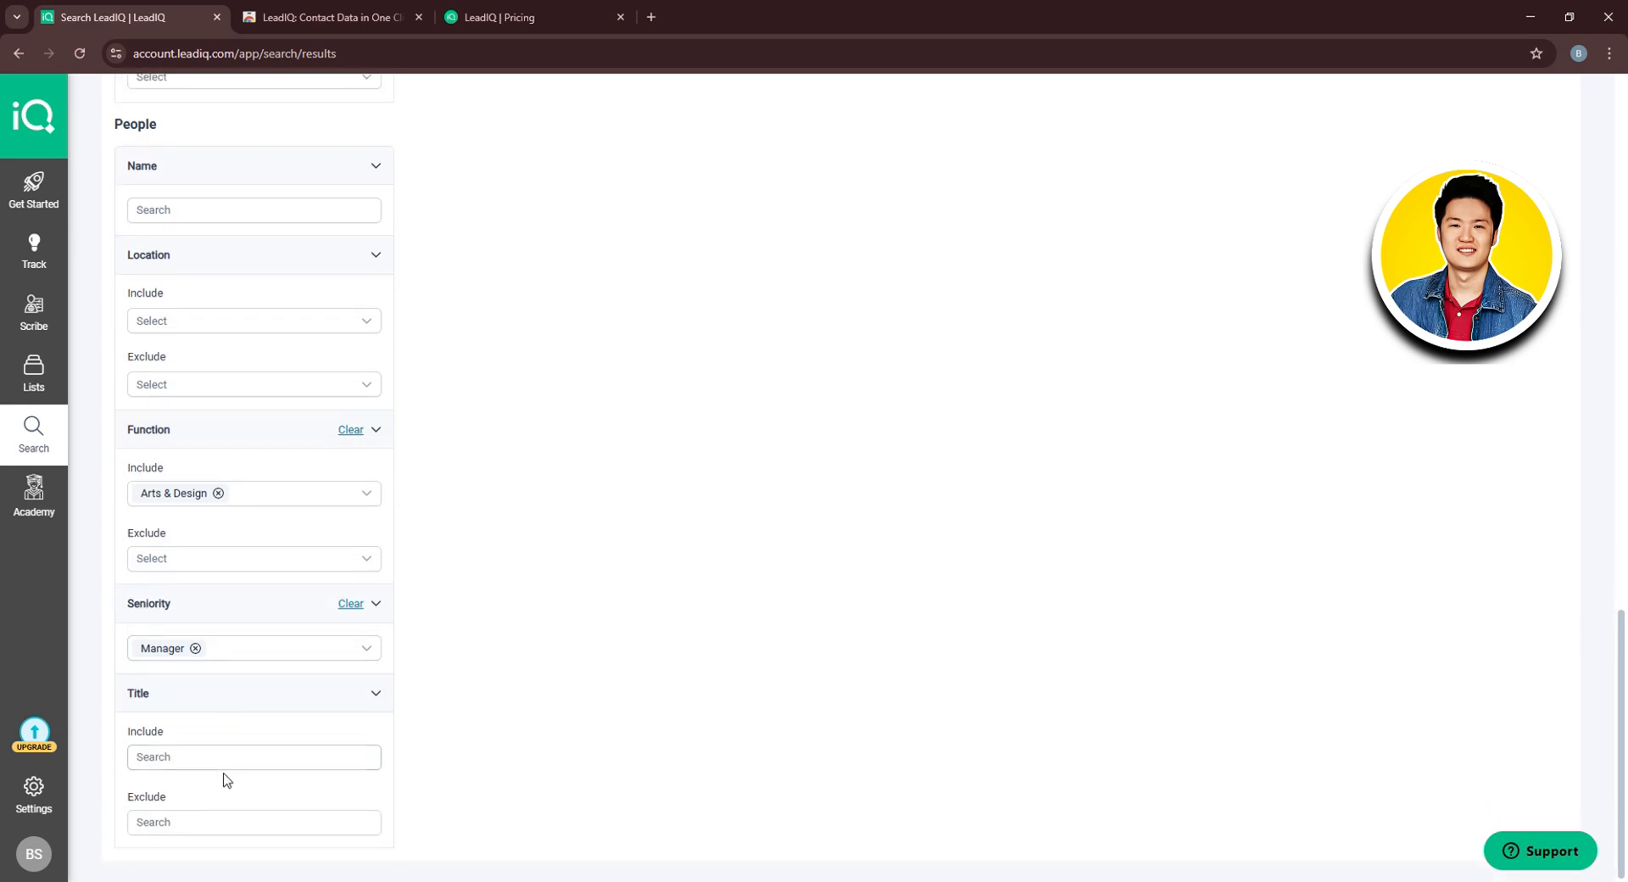
Clear all company and people search filters
{"action": "scroll", "coordinate": [227, 780], "scroll_direction": "up", "scroll_amount": 15}
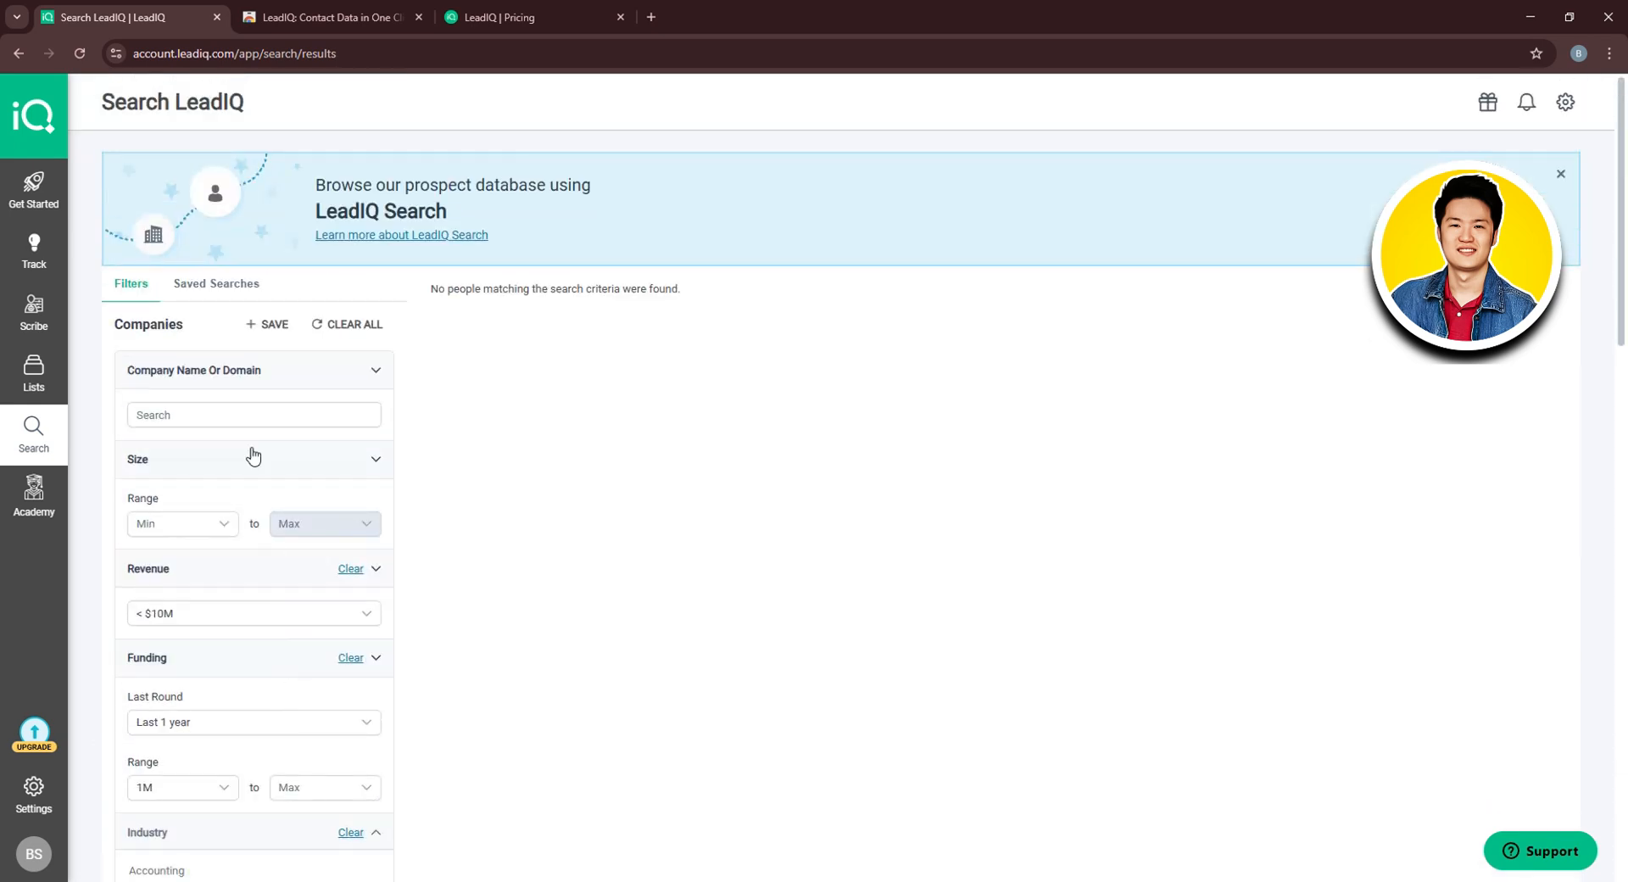
{"action": "scroll", "coordinate": [365, 441], "scroll_direction": "down", "scroll_amount": 2}
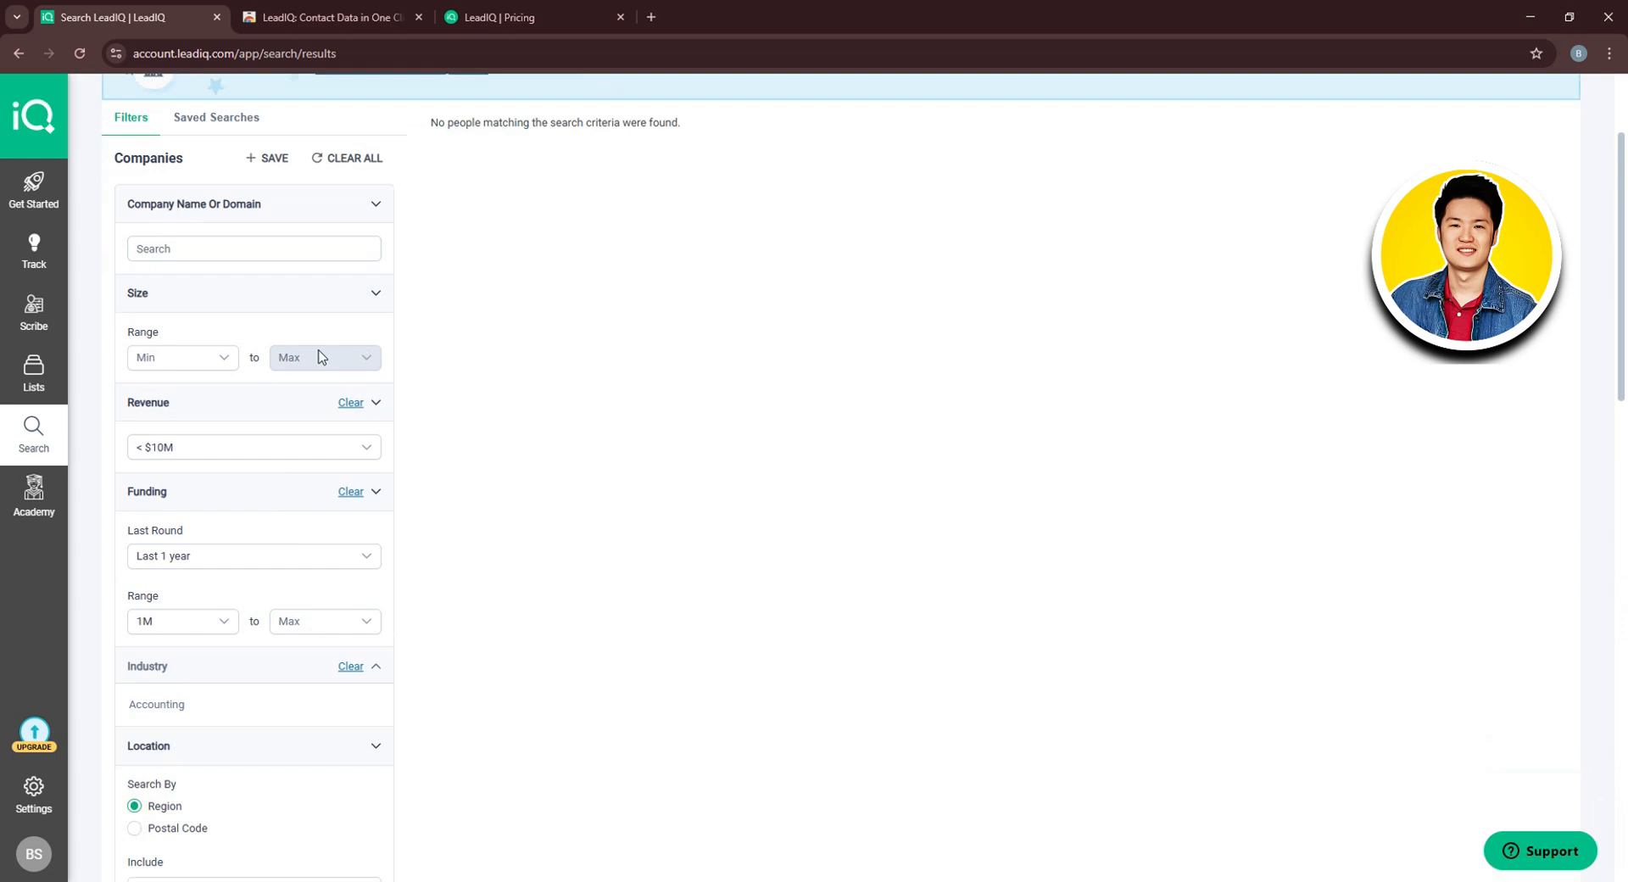
{"action": "left_click", "coordinate": [355, 155]}
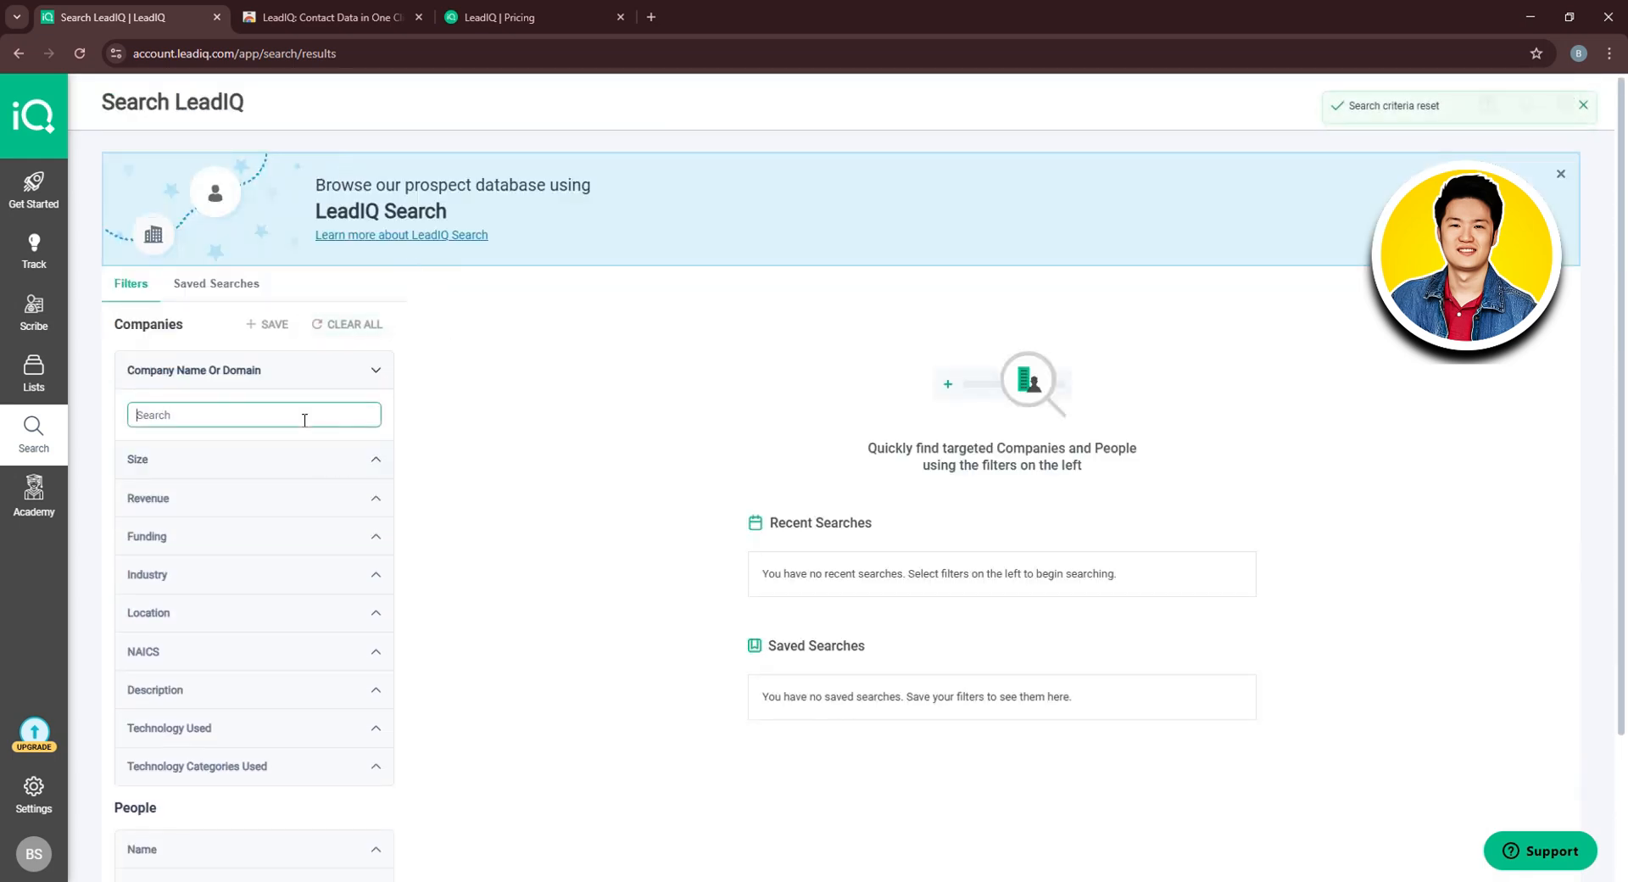
Search for companies with a minimum size of 10 and revenue of < $10M
{"action": "left_click", "coordinate": [245, 476]}
{"action": "left_click", "coordinate": [215, 526]}
{"action": "left_click", "coordinate": [188, 610]}
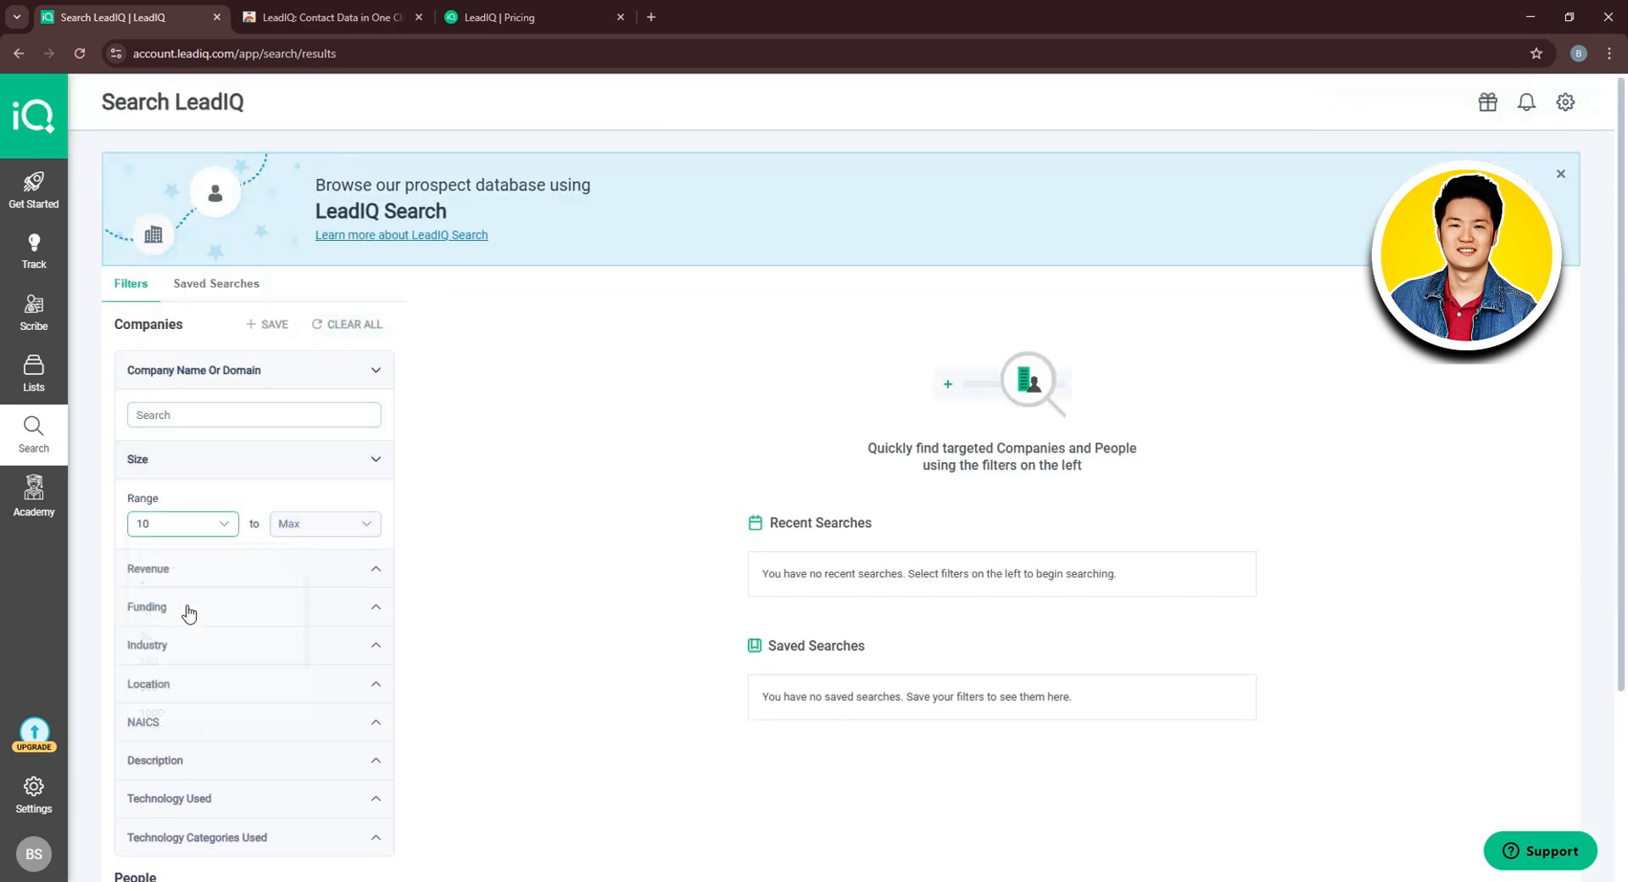
{"action": "left_click", "coordinate": [227, 570]}
{"action": "left_click", "coordinate": [193, 617]}
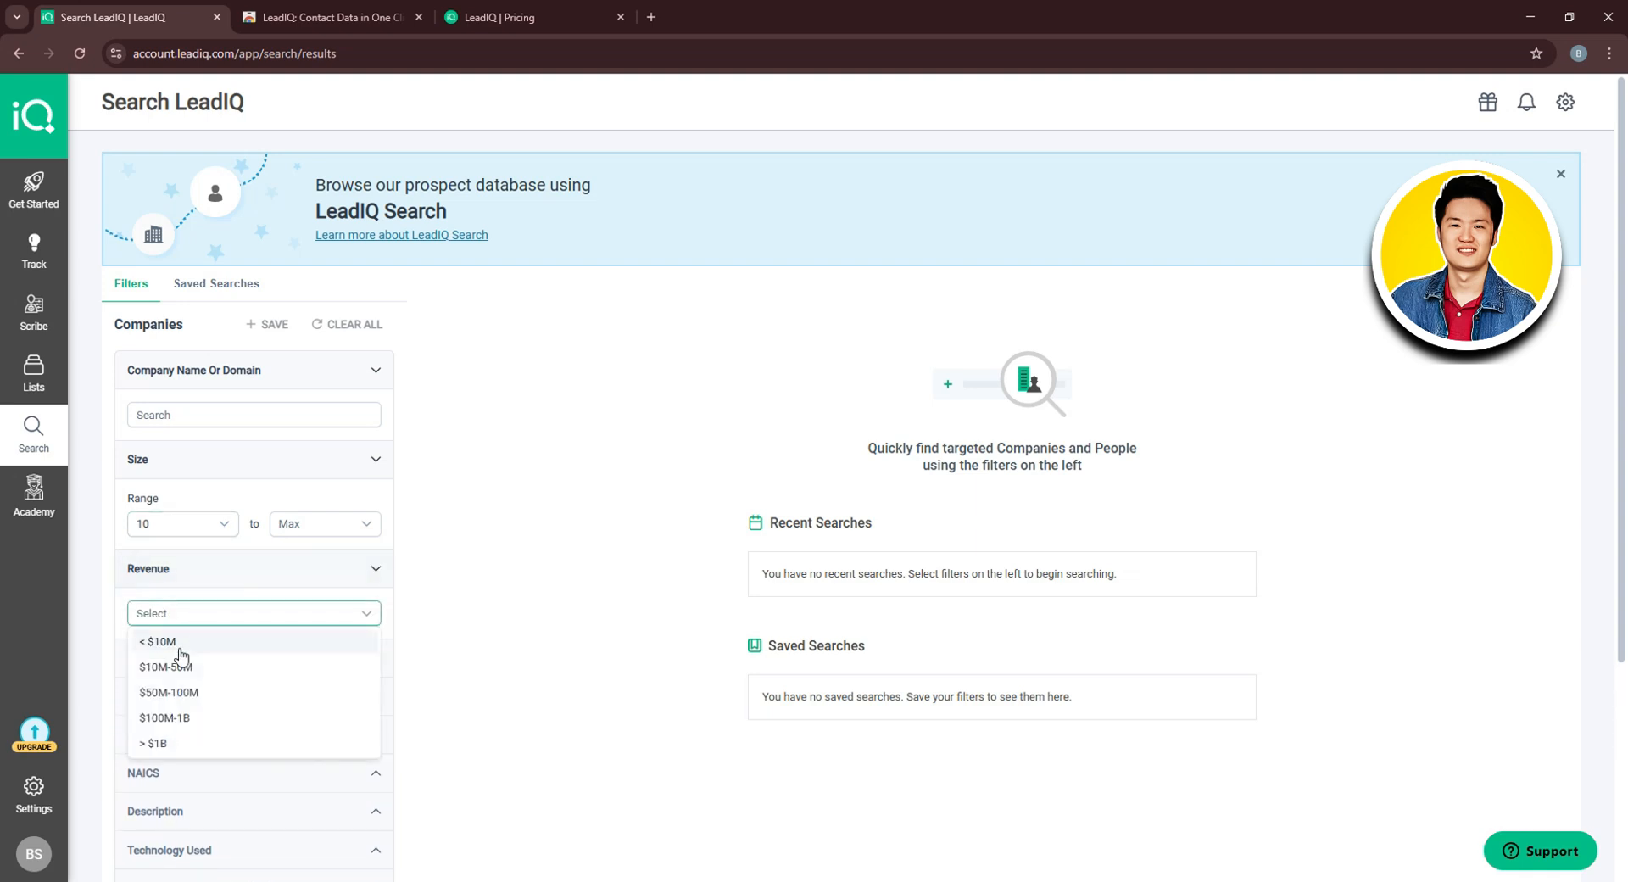
{"action": "left_click", "coordinate": [180, 658]}
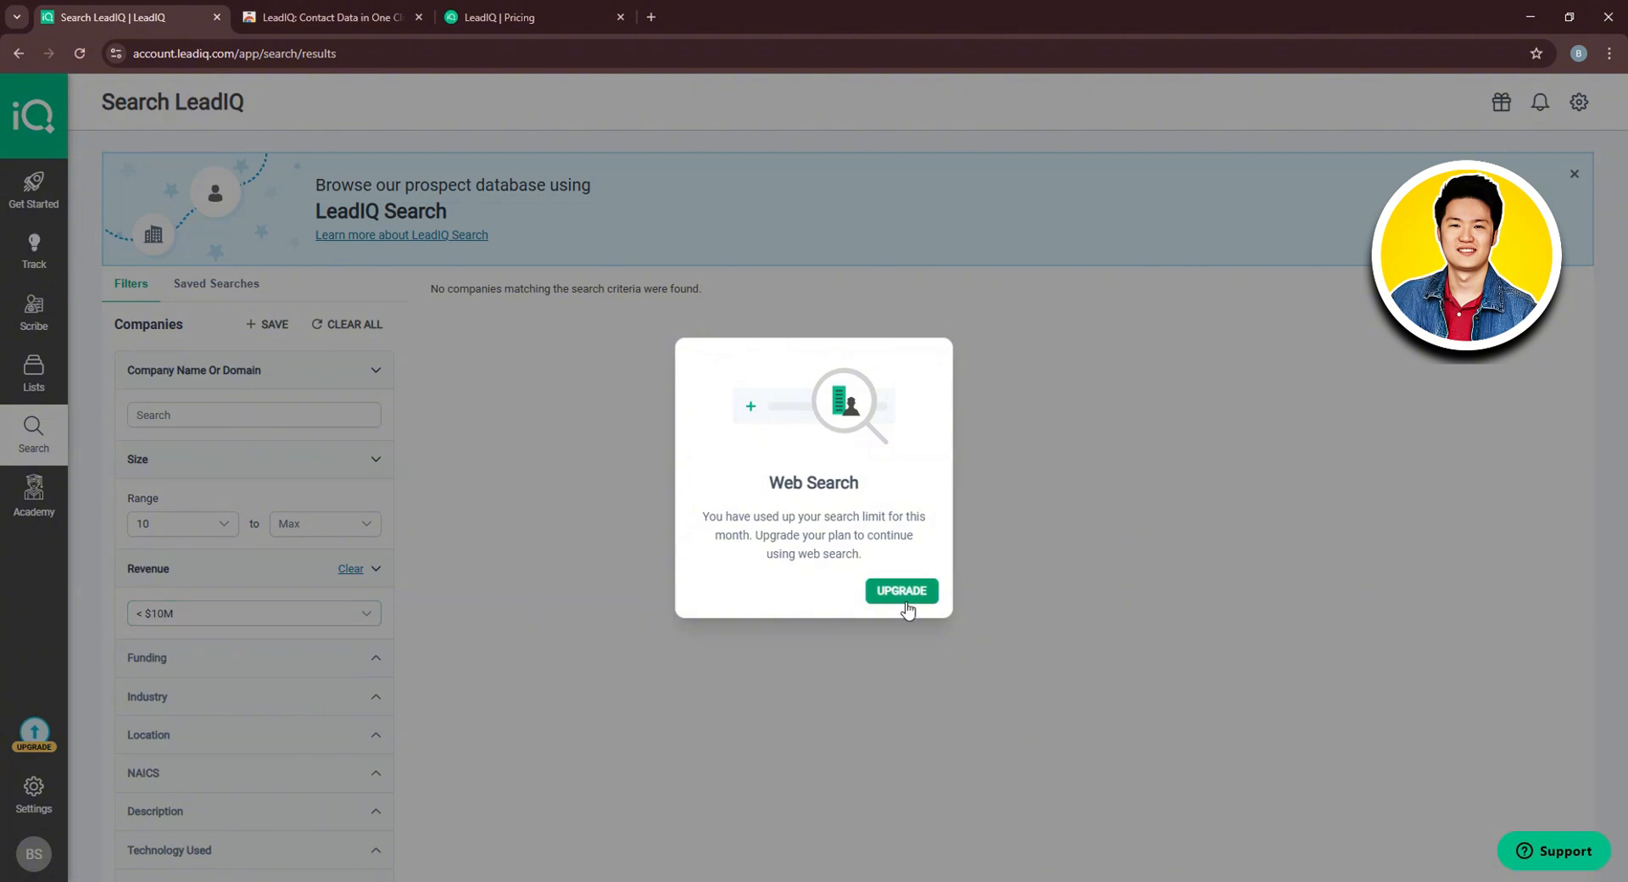
Open the plan upgrade page, look over the plans and pricing, and return to the prospect search
{"action": "left_click", "coordinate": [875, 583]}
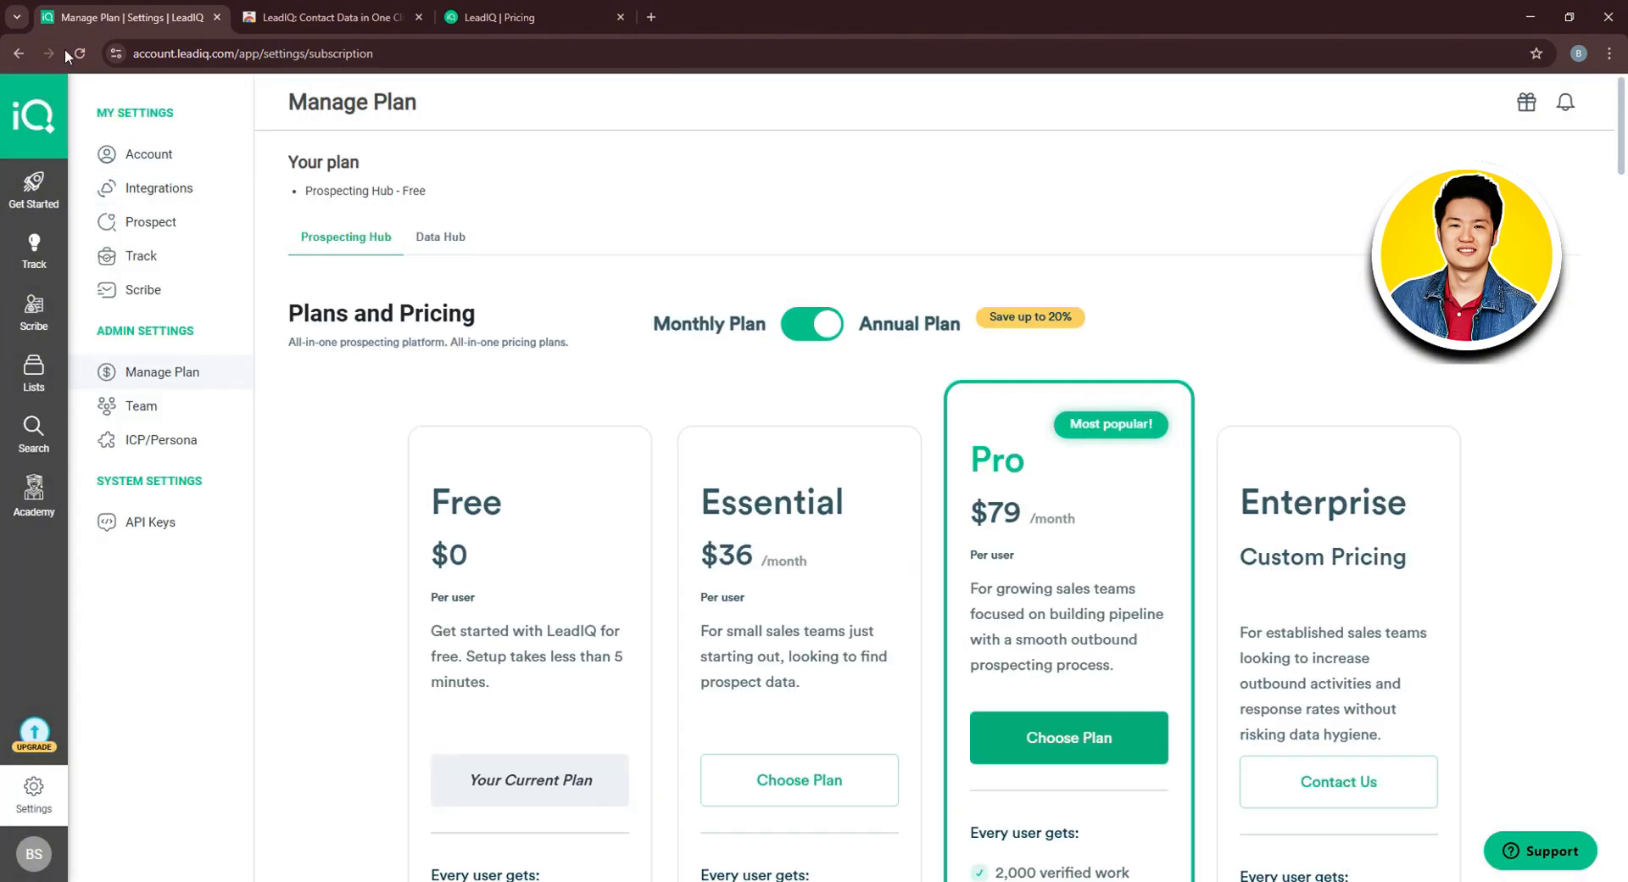
{"action": "left_click", "coordinate": [18, 54]}
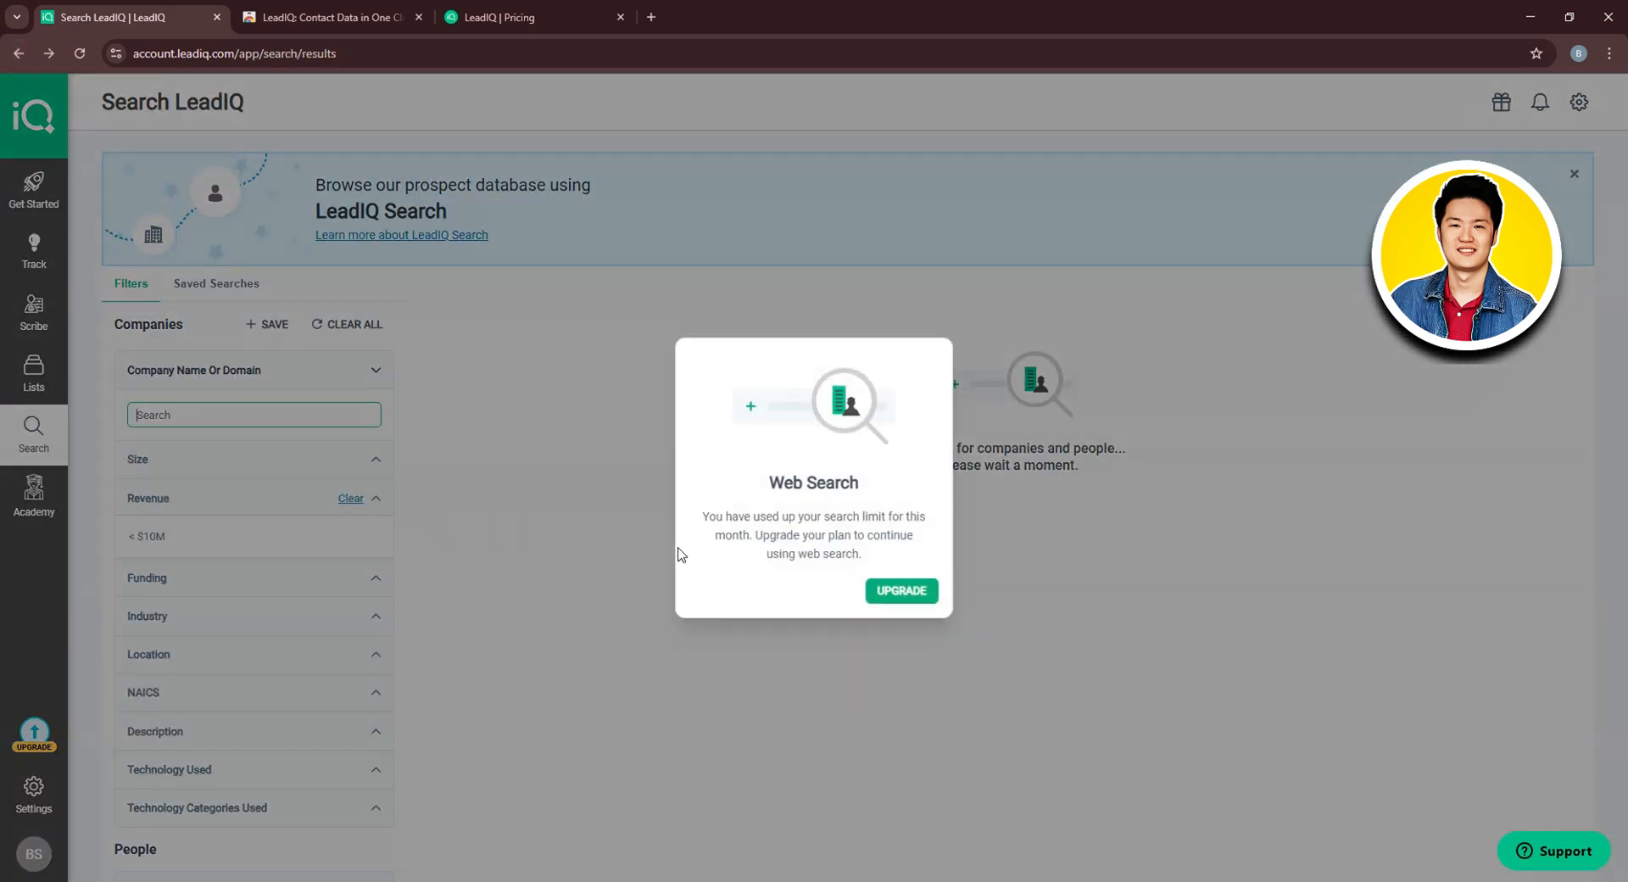
Open the LeadIQ Academy and browse its getting-started and Chrome extension video courses
{"action": "left_click", "coordinate": [34, 373]}
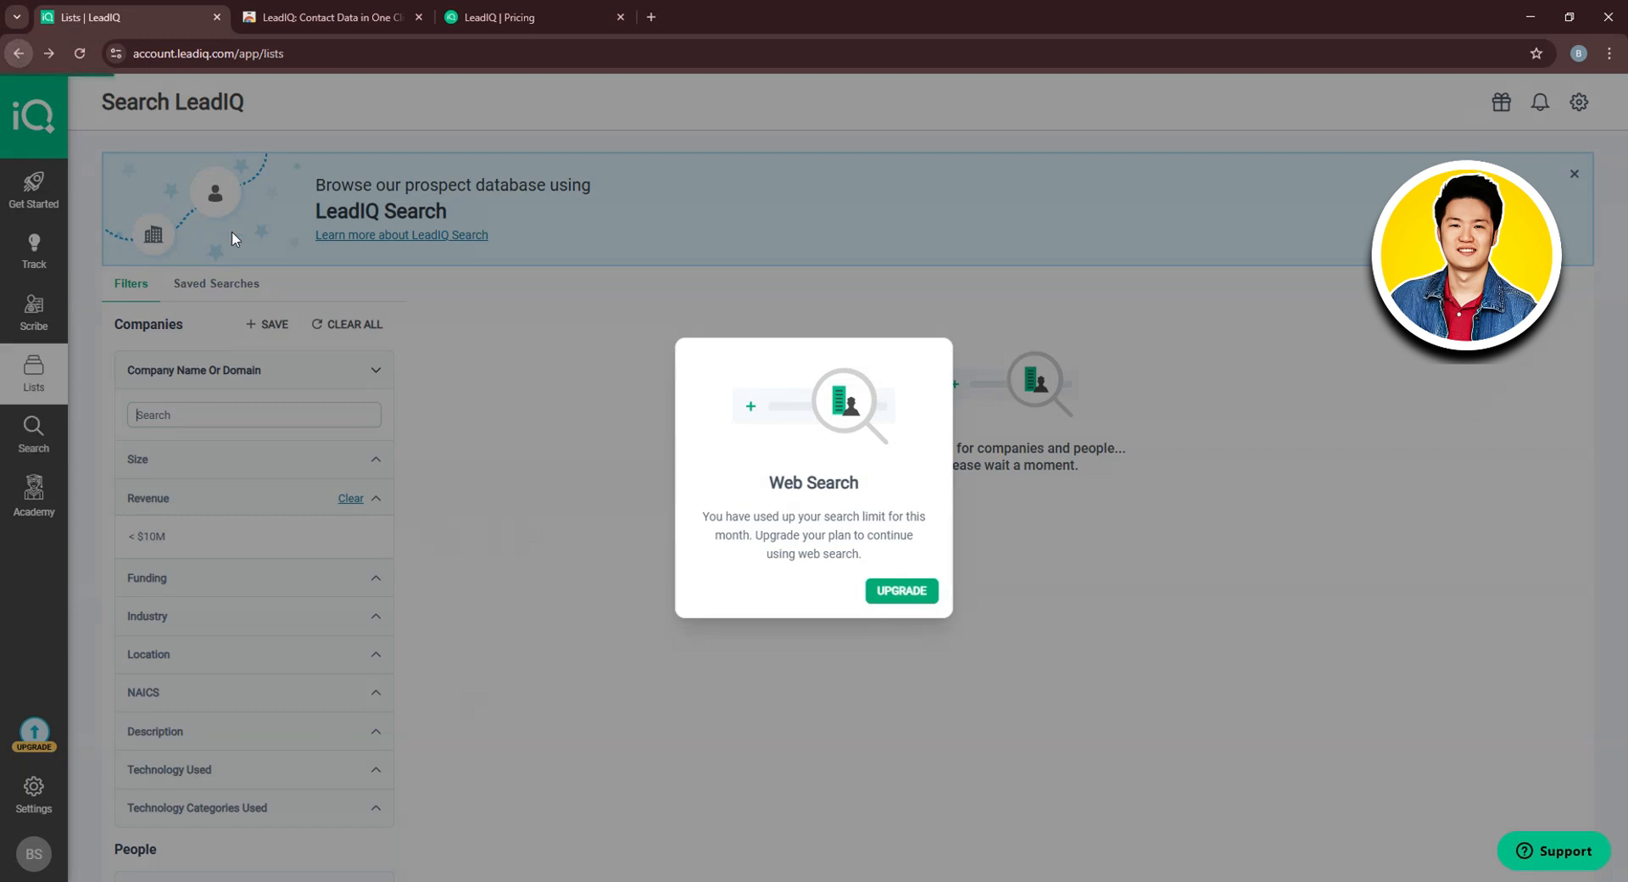
{"action": "left_click", "coordinate": [36, 496]}
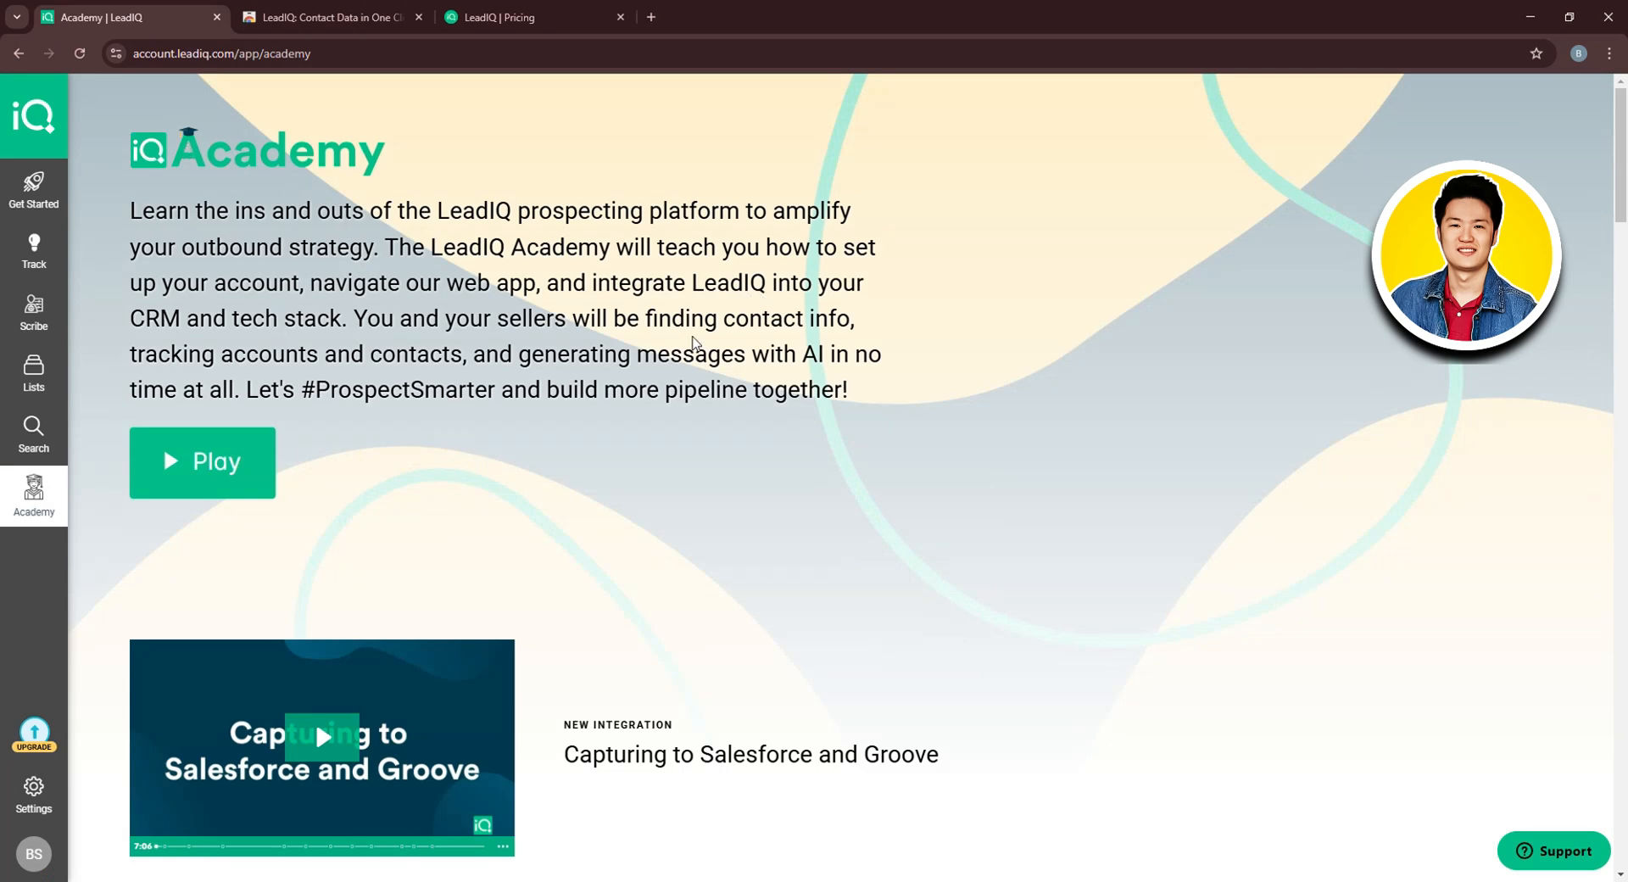
{"action": "scroll", "coordinate": [693, 341], "scroll_direction": "down", "scroll_amount": 3}
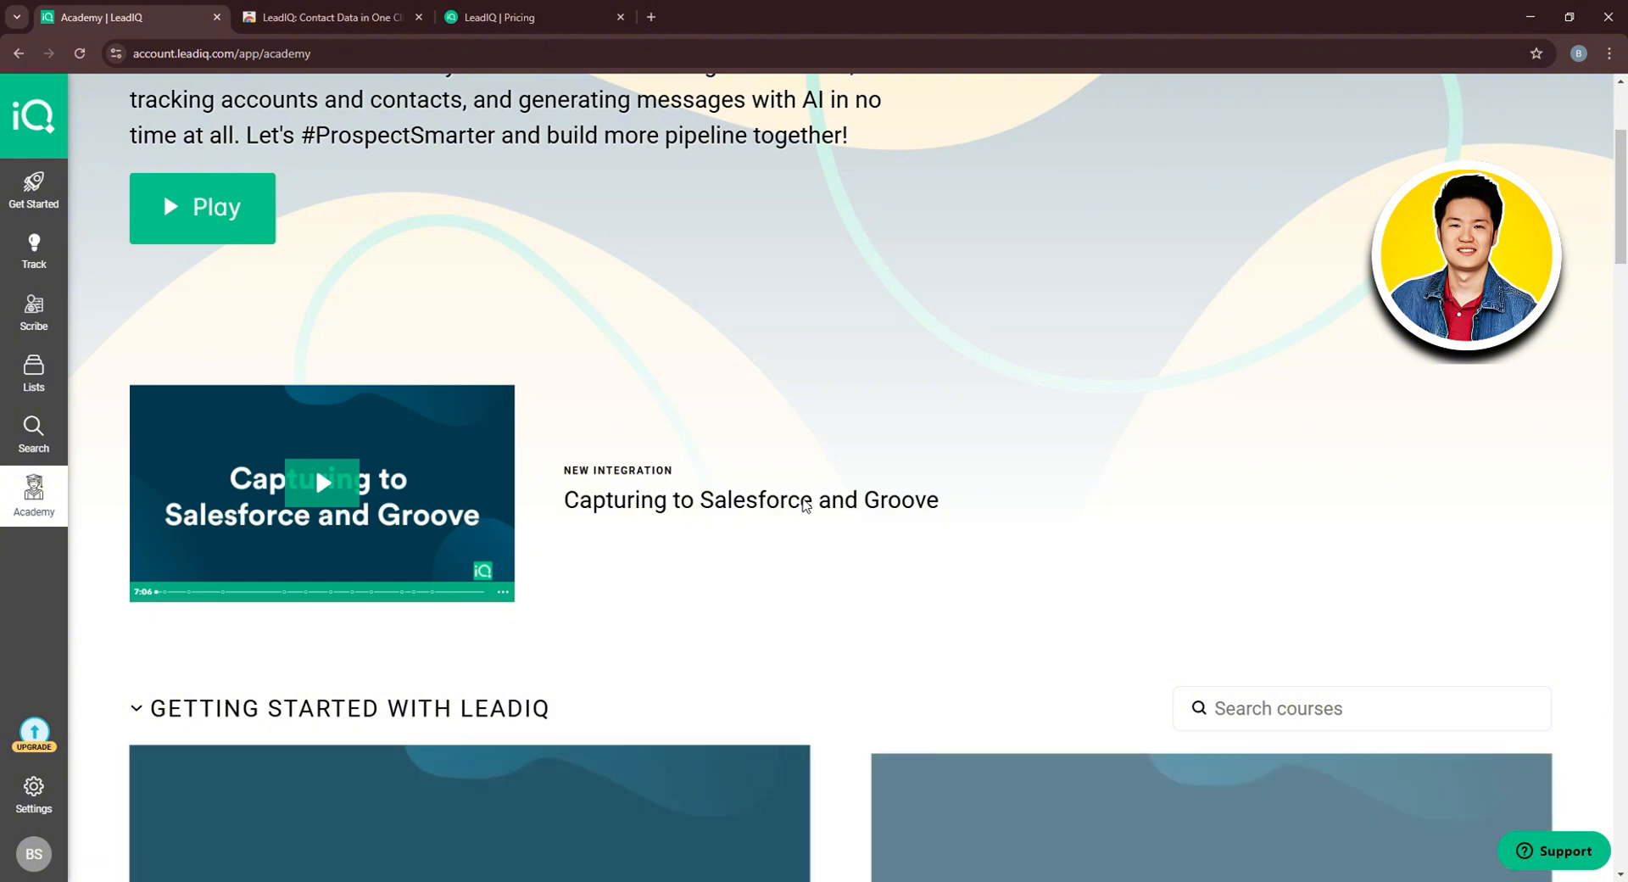
{"action": "scroll", "coordinate": [805, 506], "scroll_direction": "down", "scroll_amount": 6}
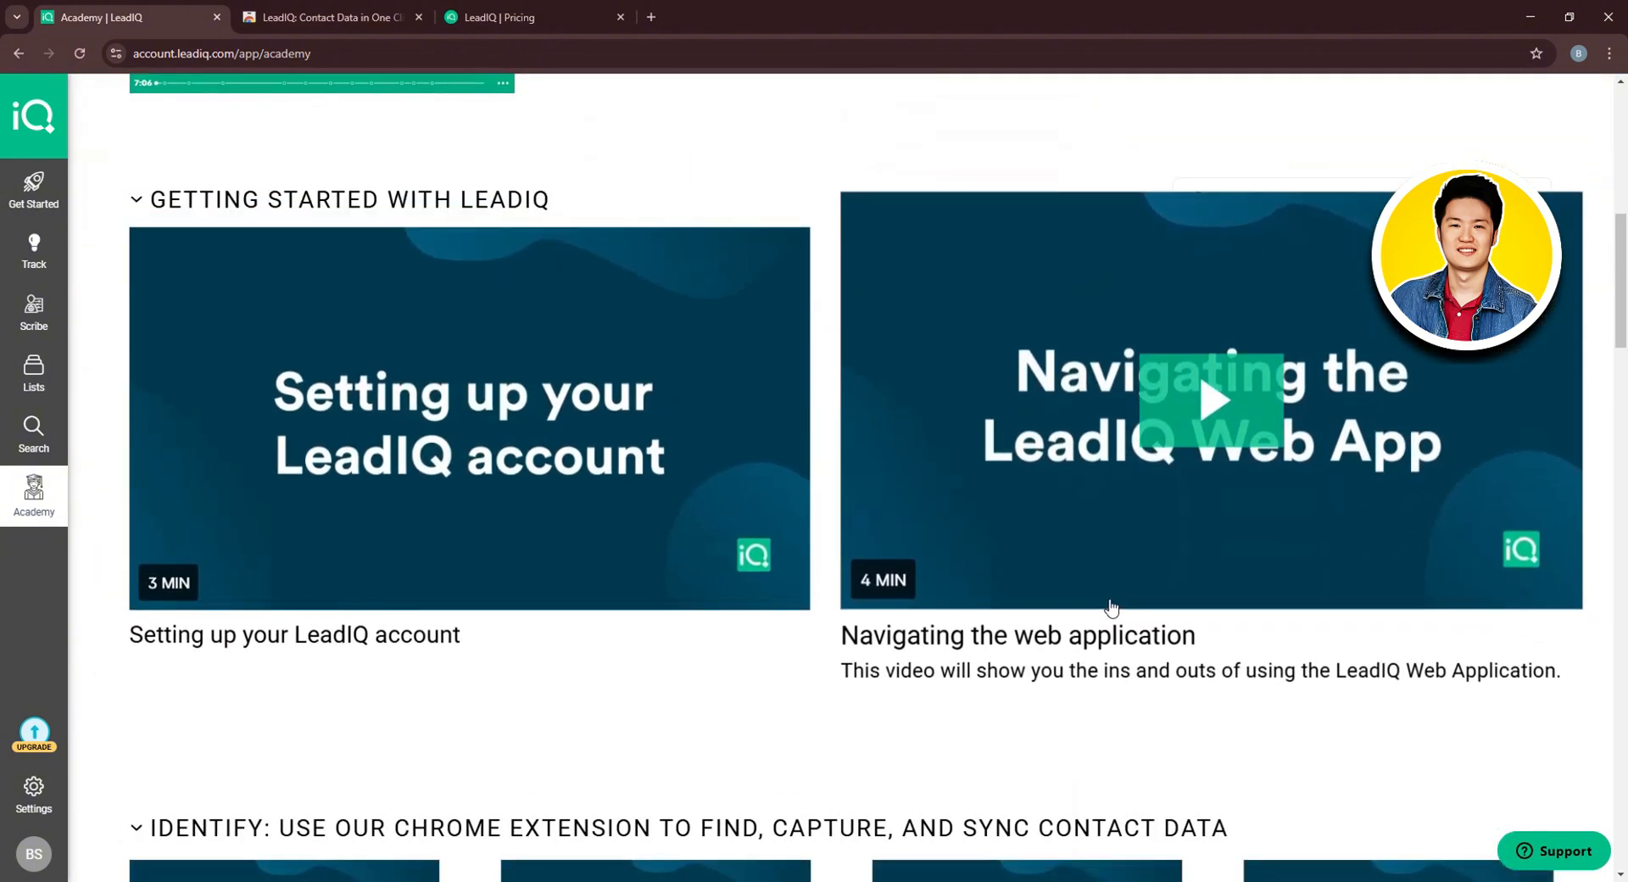
{"action": "scroll", "coordinate": [1119, 593], "scroll_direction": "down", "scroll_amount": 5}
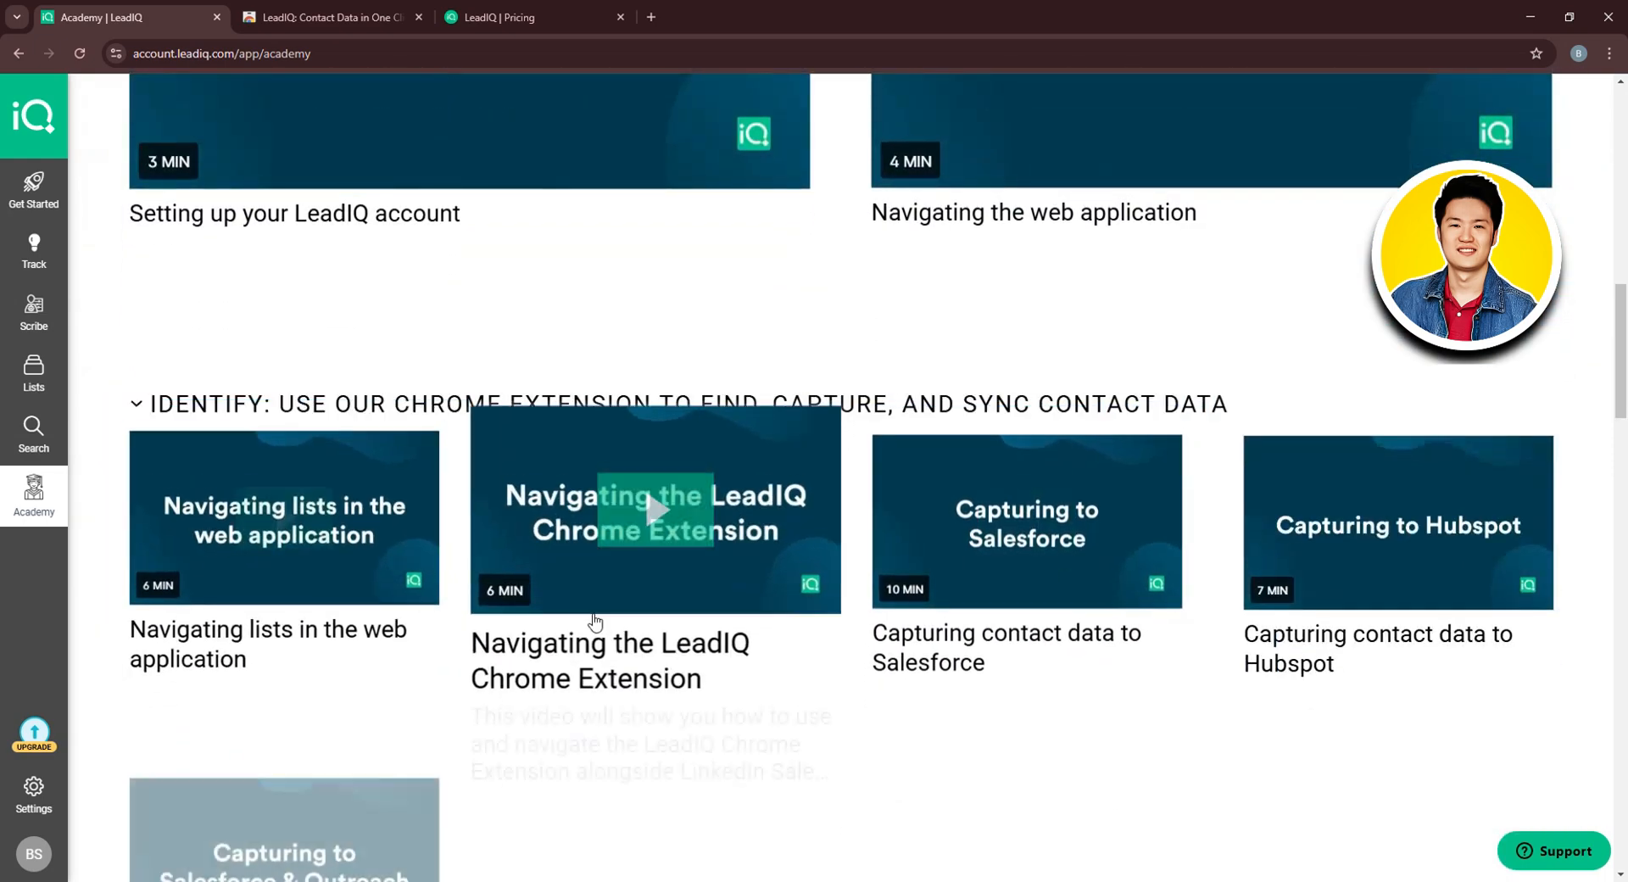
{"action": "scroll", "coordinate": [1412, 629], "scroll_direction": "down", "scroll_amount": 4}
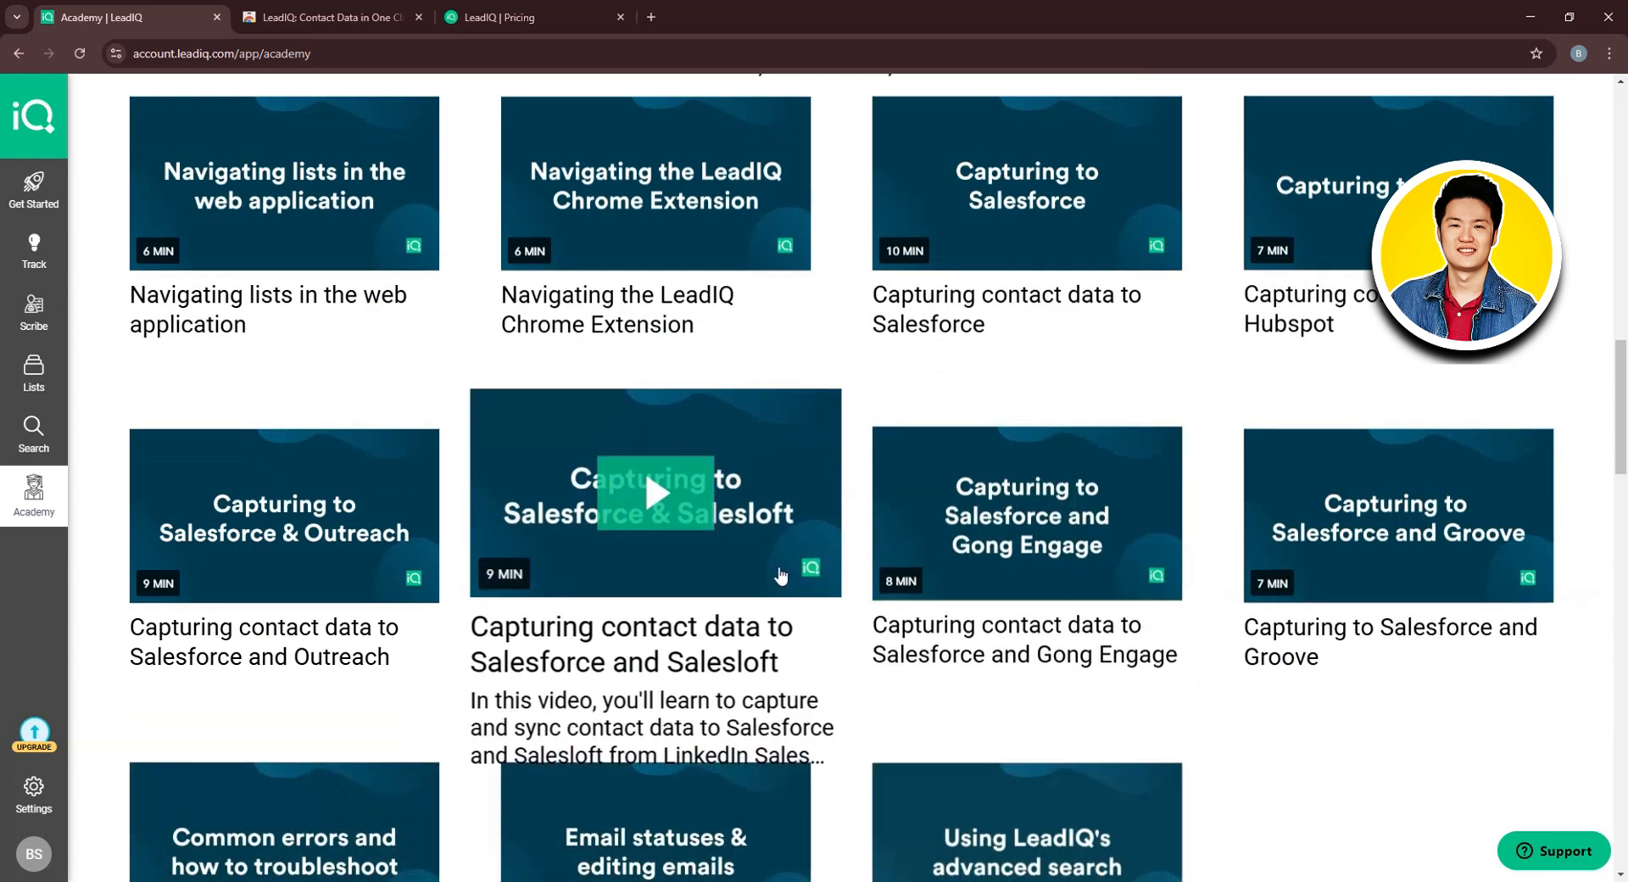
{"action": "scroll", "coordinate": [434, 626], "scroll_direction": "down", "scroll_amount": 3}
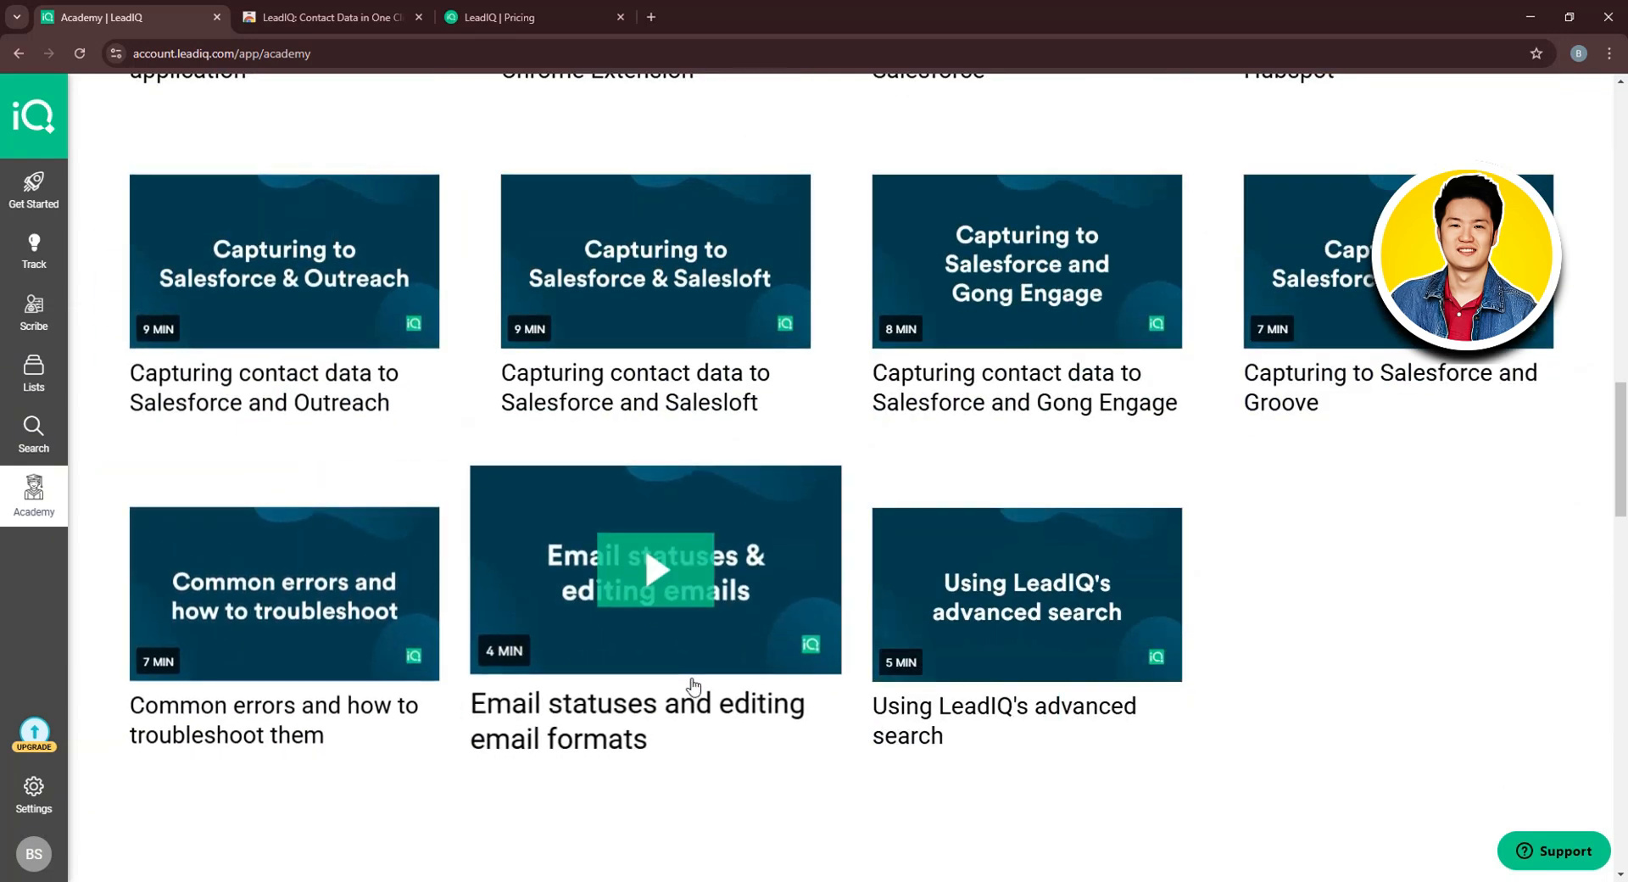
{"action": "scroll", "coordinate": [1102, 740], "scroll_direction": "up", "scroll_amount": 5}
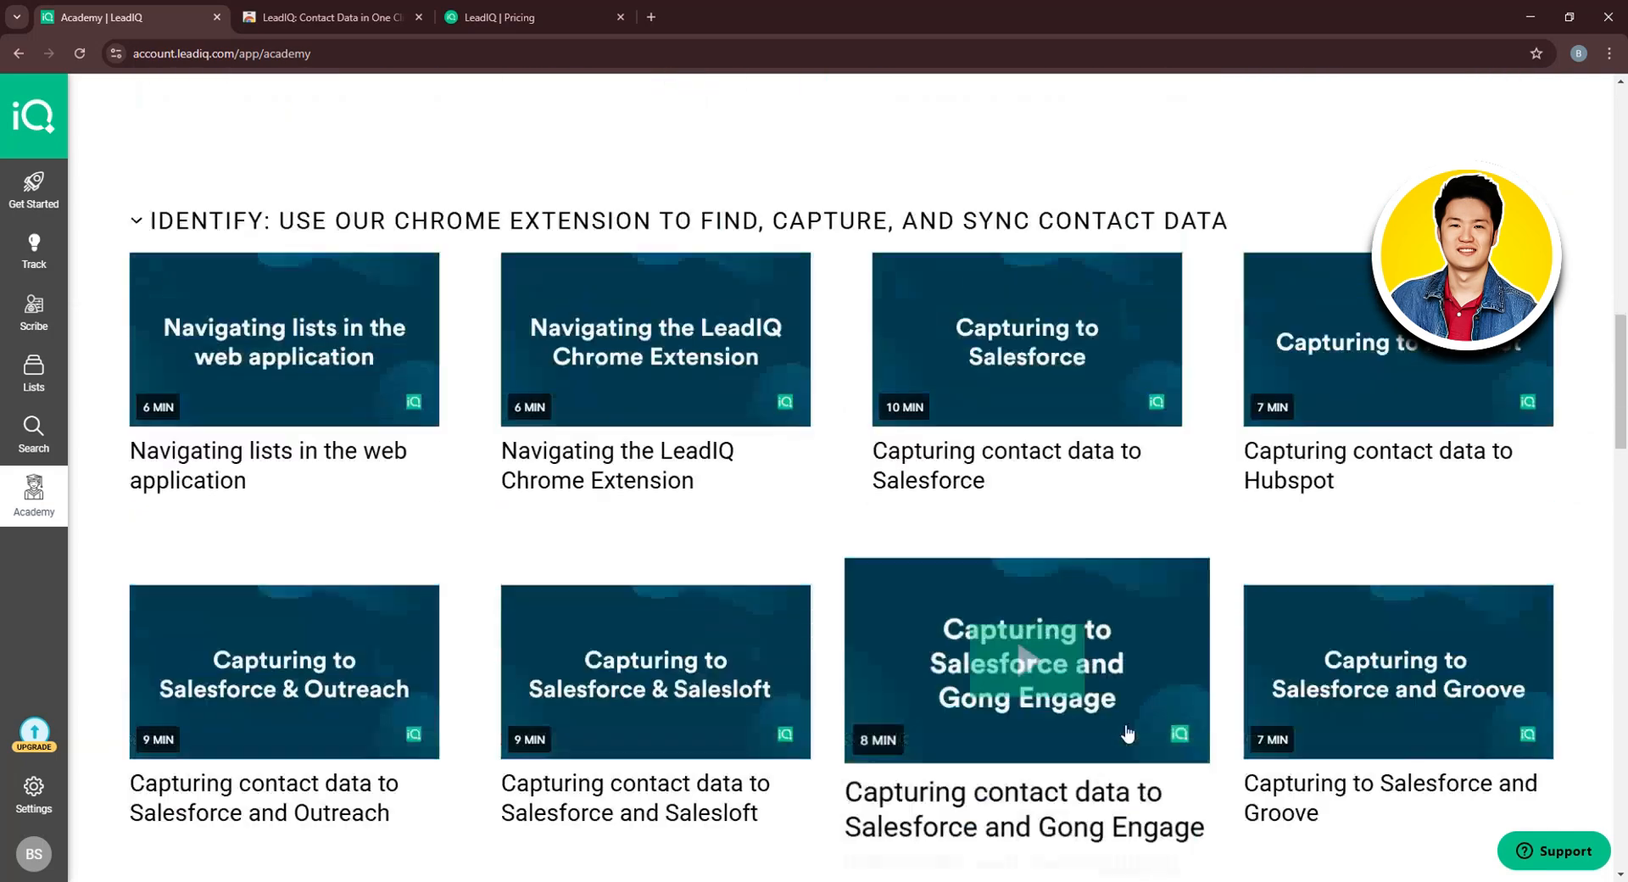
{"action": "scroll", "coordinate": [1126, 733], "scroll_direction": "up", "scroll_amount": 10}
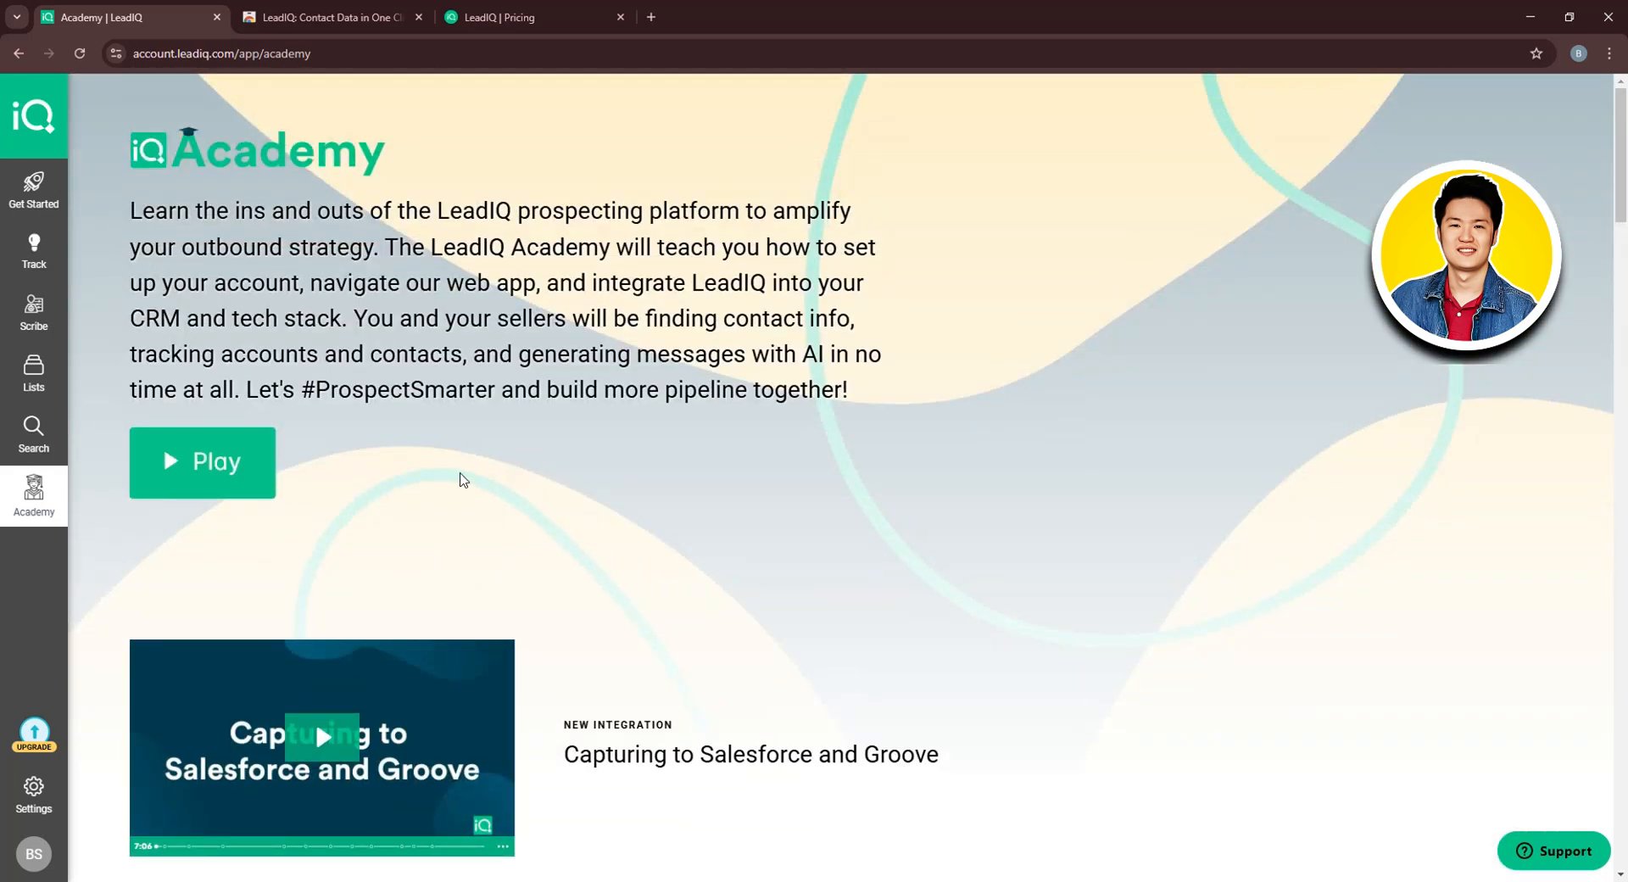
Play the Academy course on setting up a LeadIQ account, skip ahead in the video and close it
{"action": "left_click", "coordinate": [193, 473]}
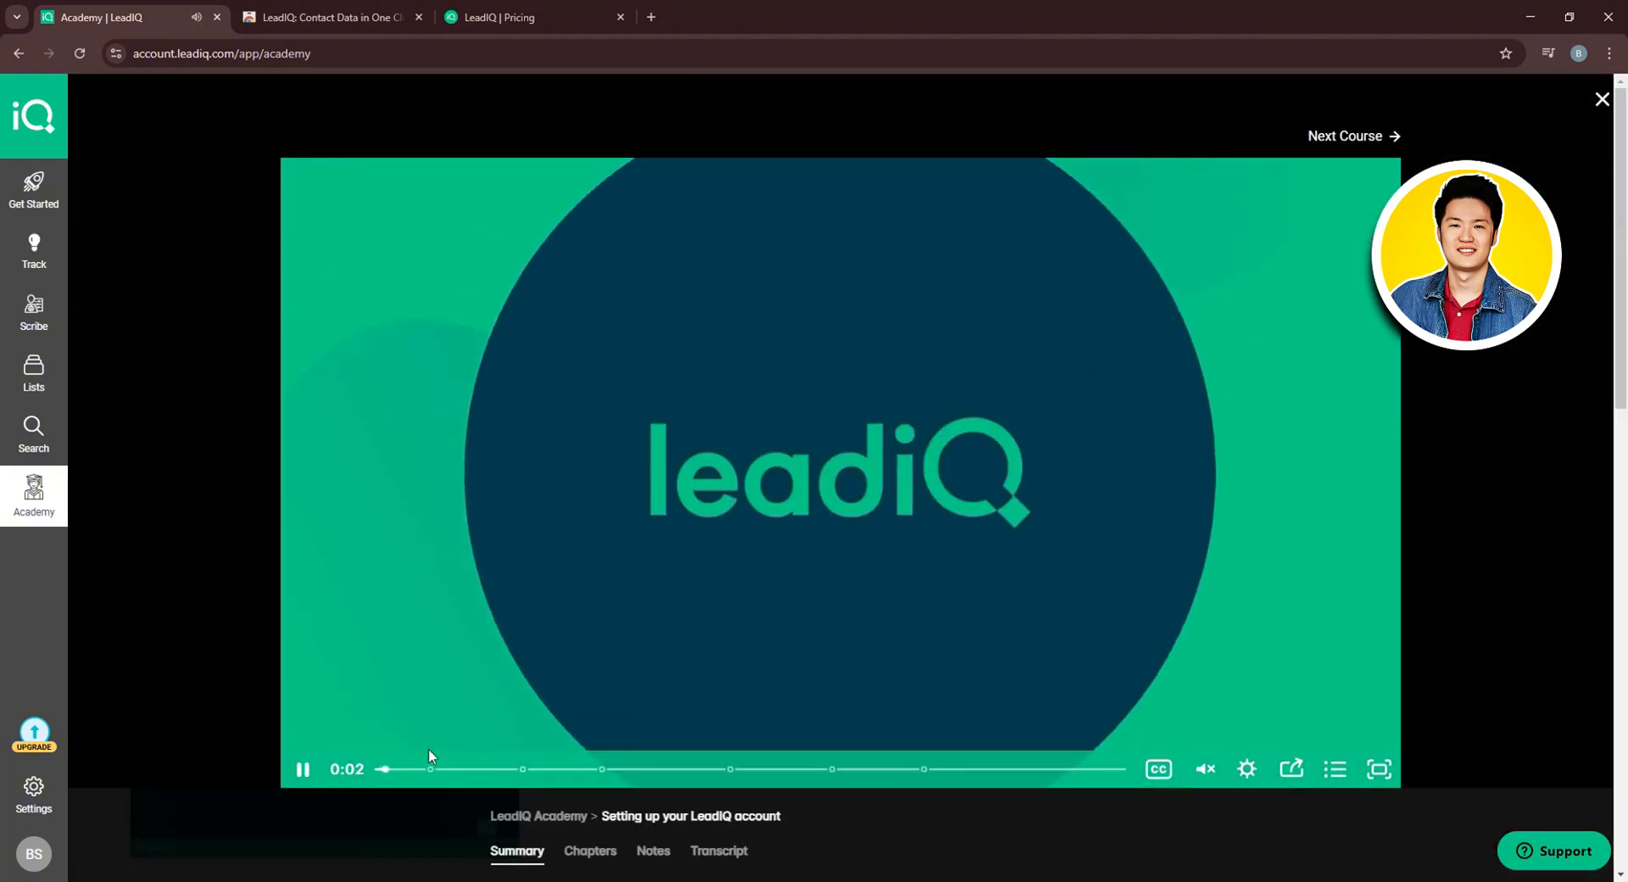
{"action": "left_click", "coordinate": [430, 769]}
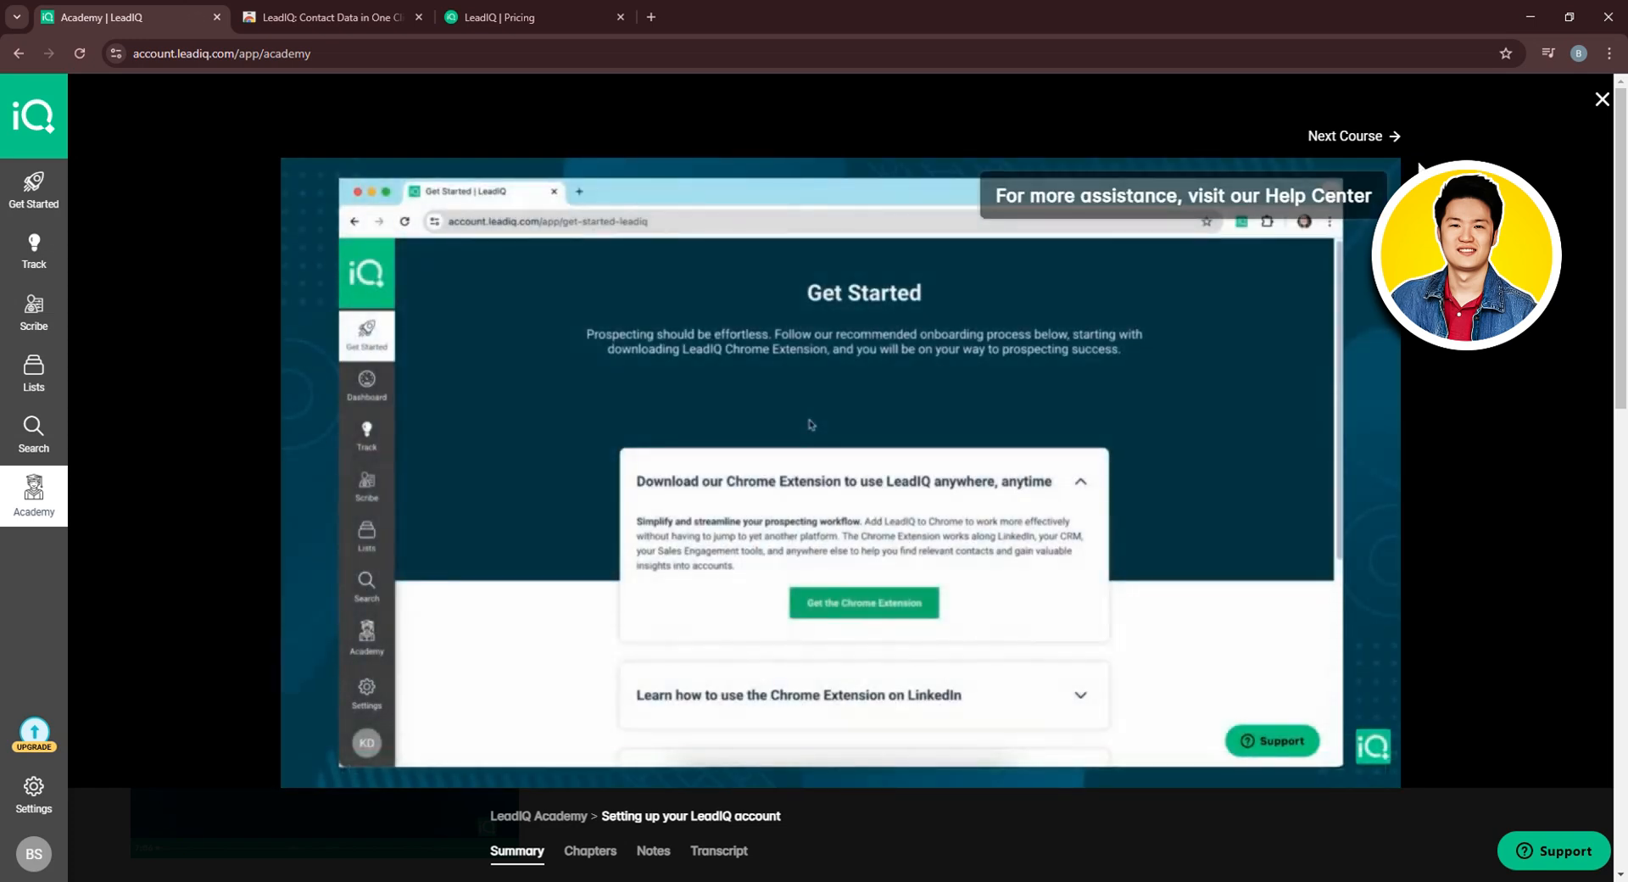
{"action": "left_click", "coordinate": [1602, 99]}
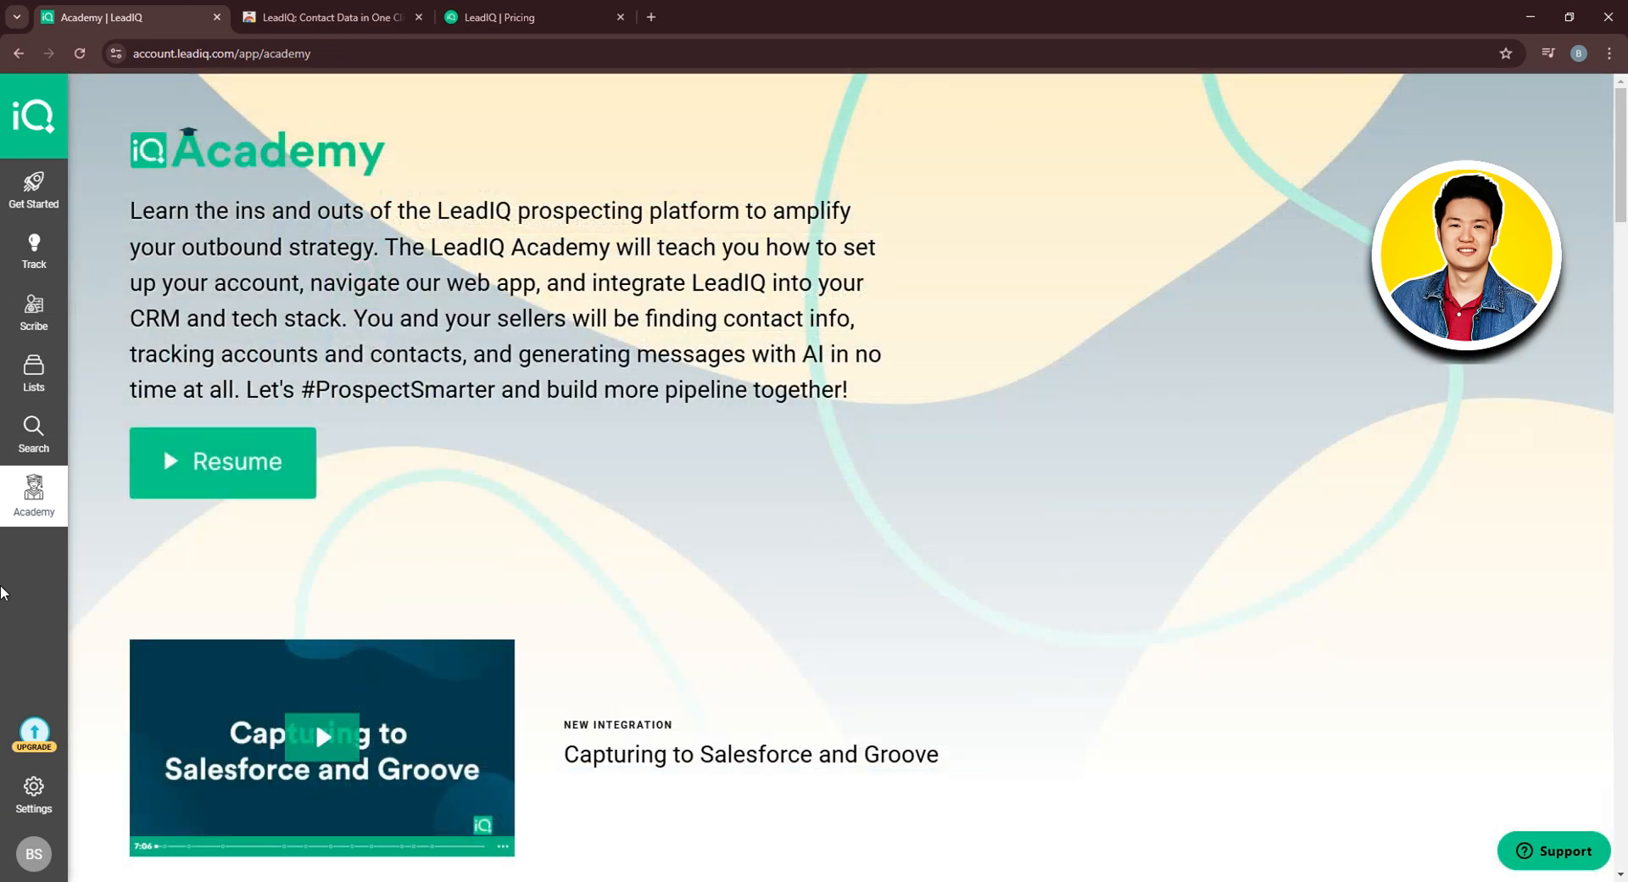
Open the settings and examine the Account credit summary, the Integrations page and the Prospect page
{"action": "left_click", "coordinate": [32, 797]}
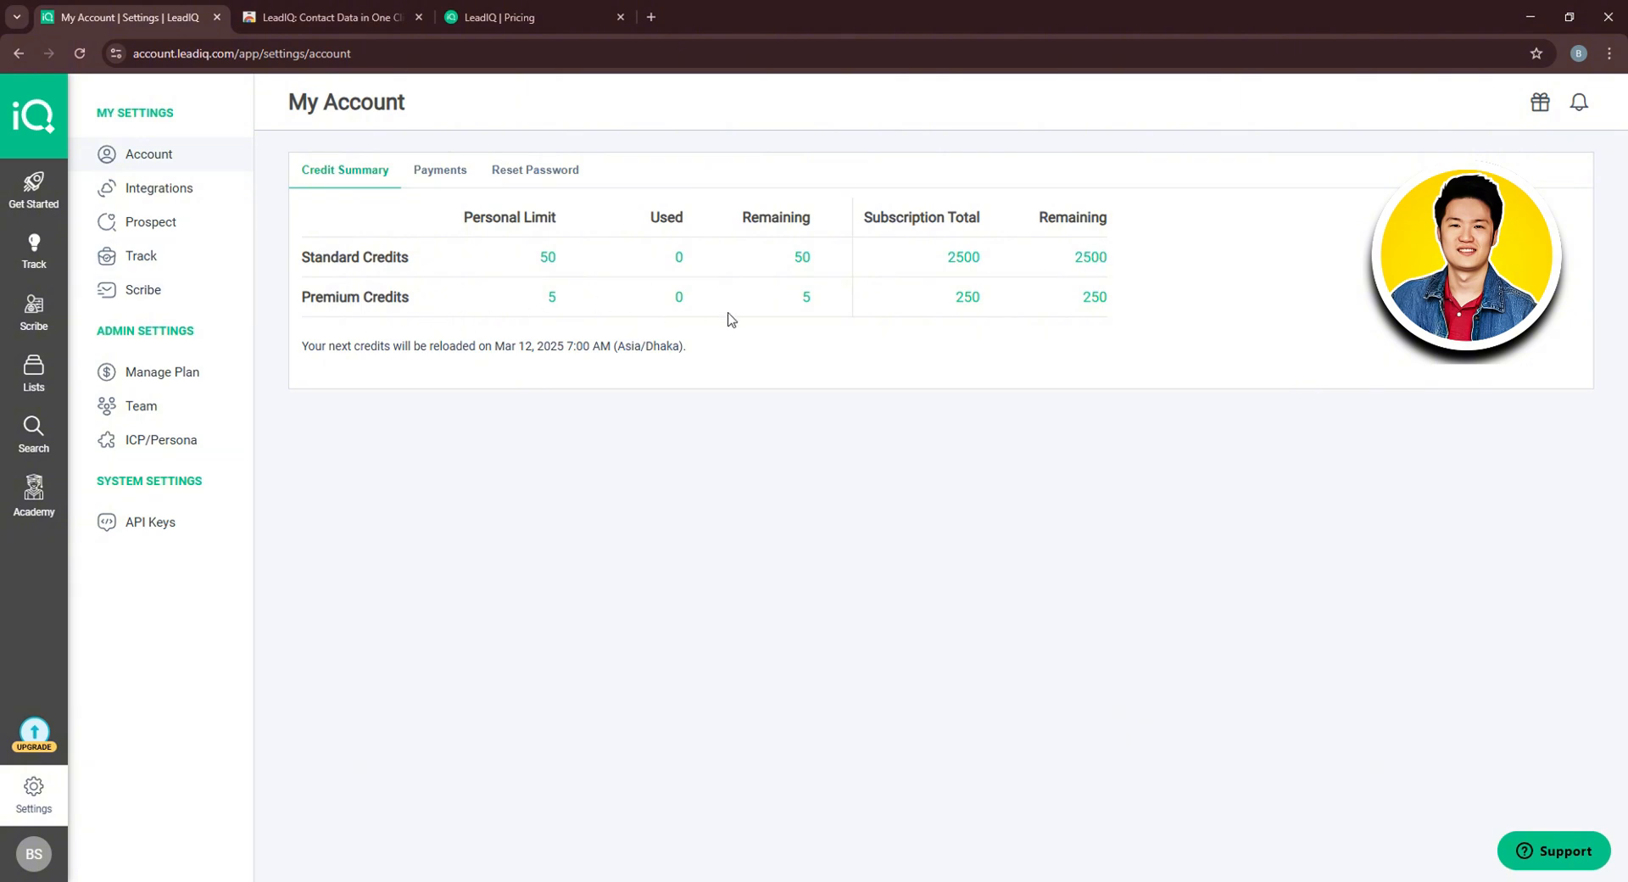
{"action": "left_click", "coordinate": [219, 189]}
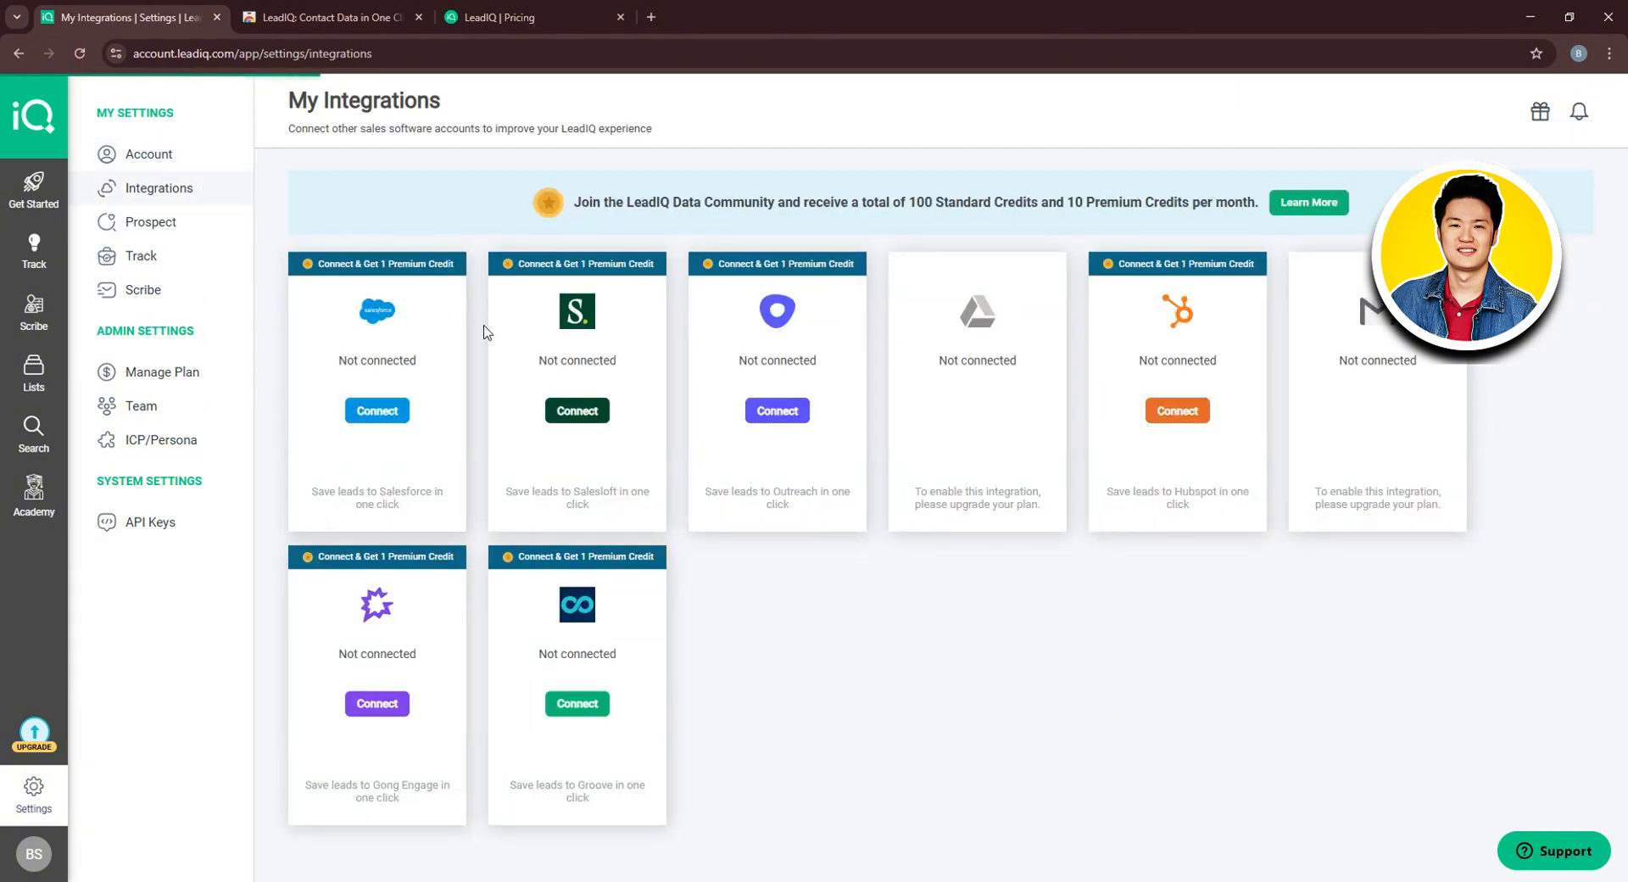
{"action": "left_click", "coordinate": [128, 222]}
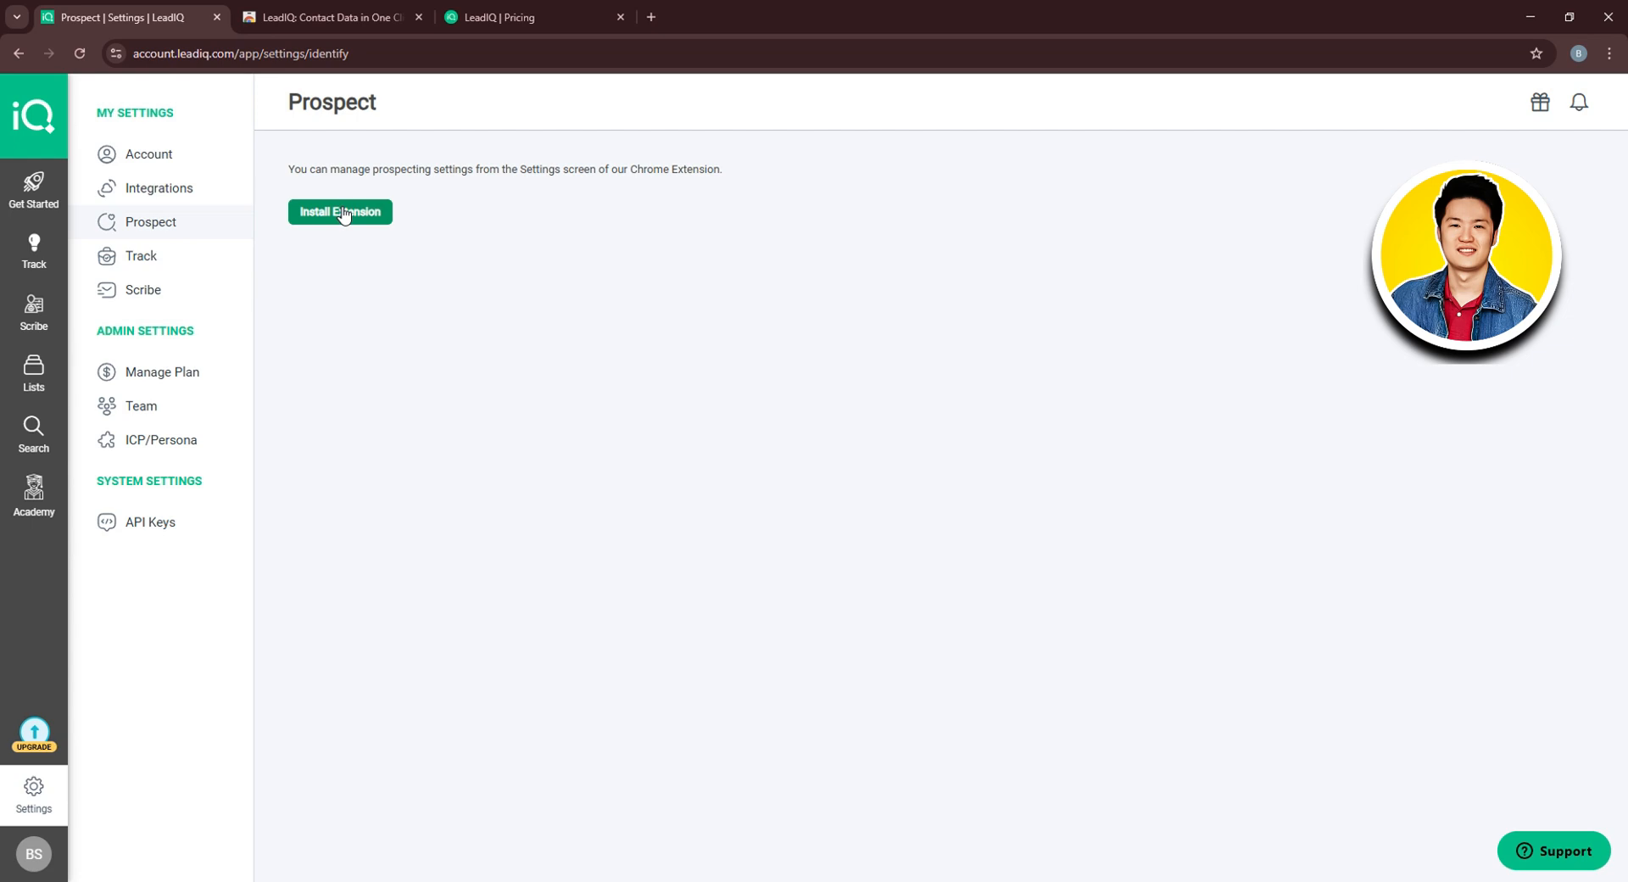
Examine the Track settings for saving and email export, and the Prospecting Hub plans and pricing on the Manage Plan page
{"action": "left_click", "coordinate": [161, 256]}
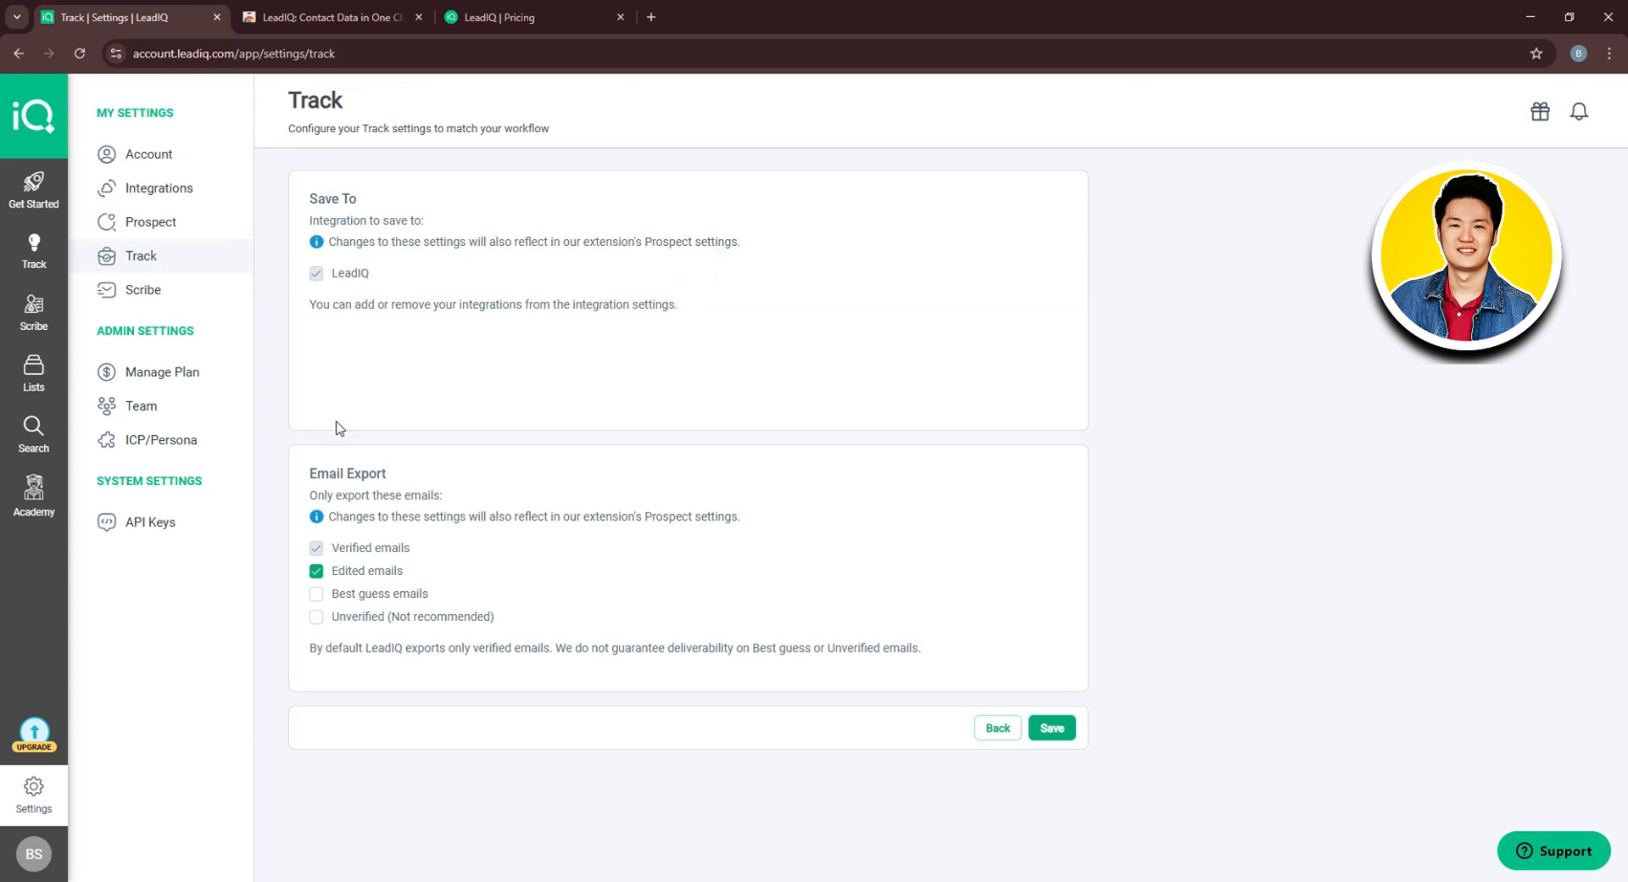
{"action": "left_click", "coordinate": [213, 292]}
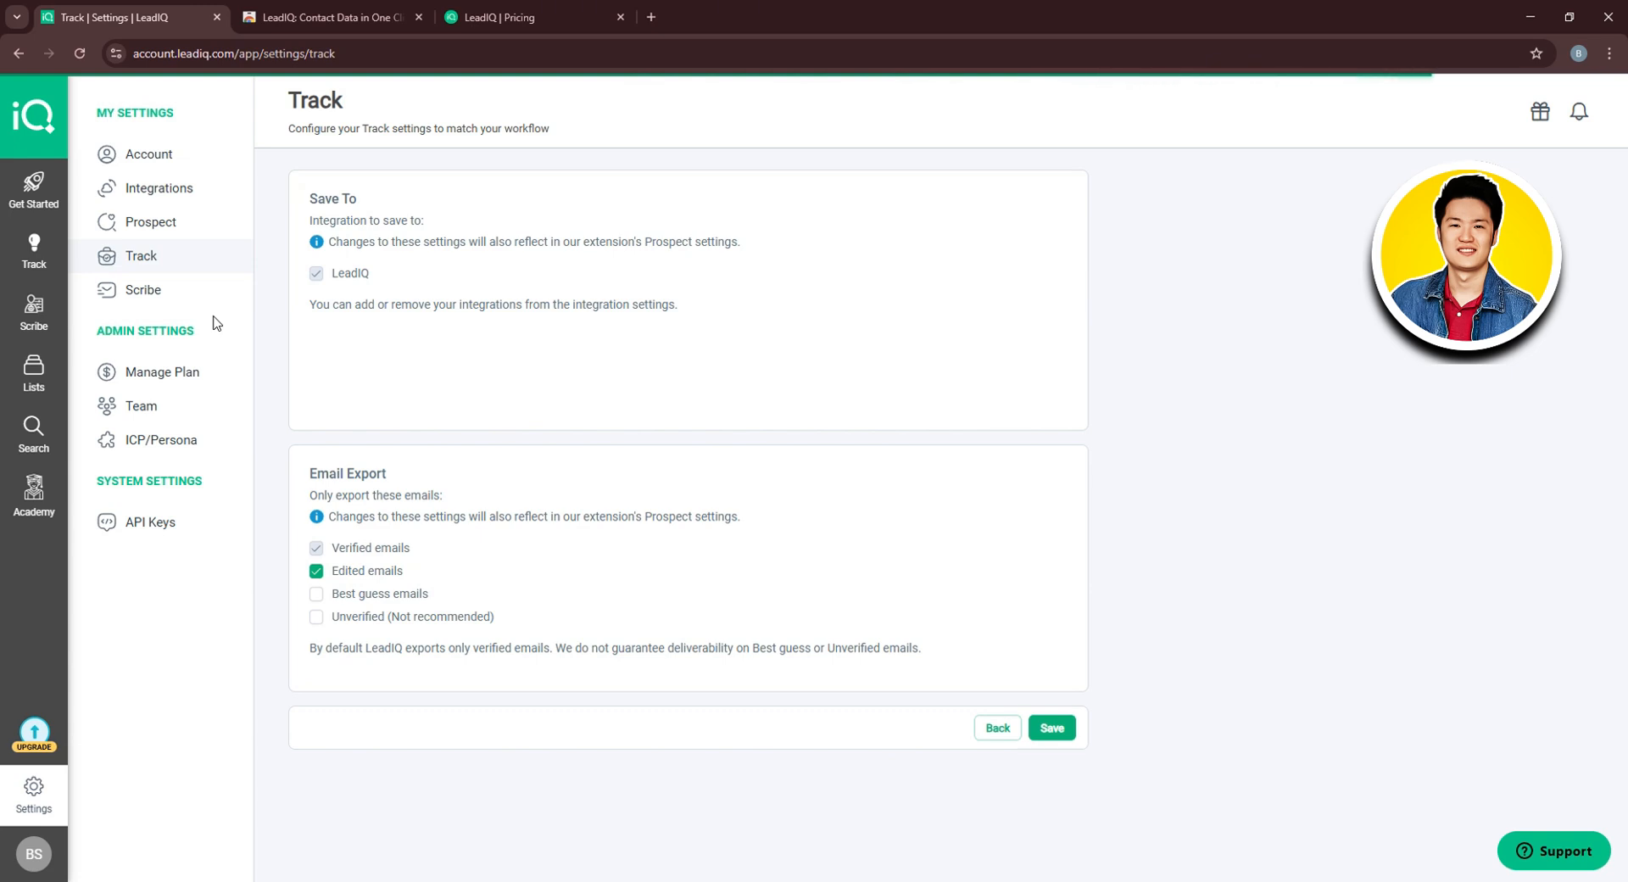
{"action": "left_click", "coordinate": [198, 374]}
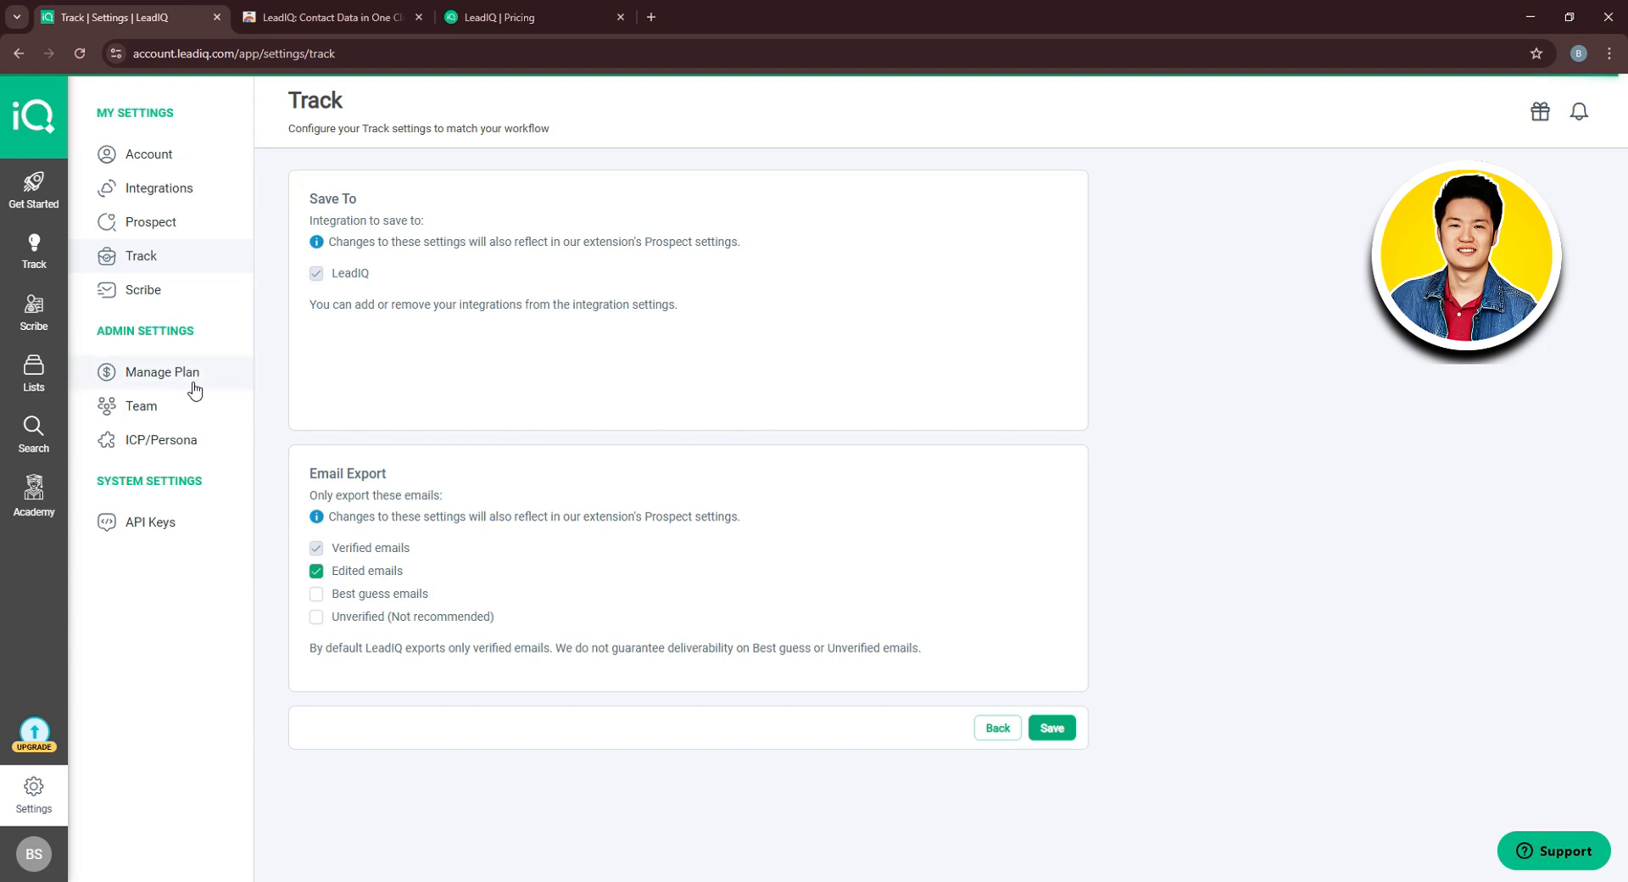
{"action": "scroll", "coordinate": [227, 394], "scroll_direction": "down", "scroll_amount": 2}
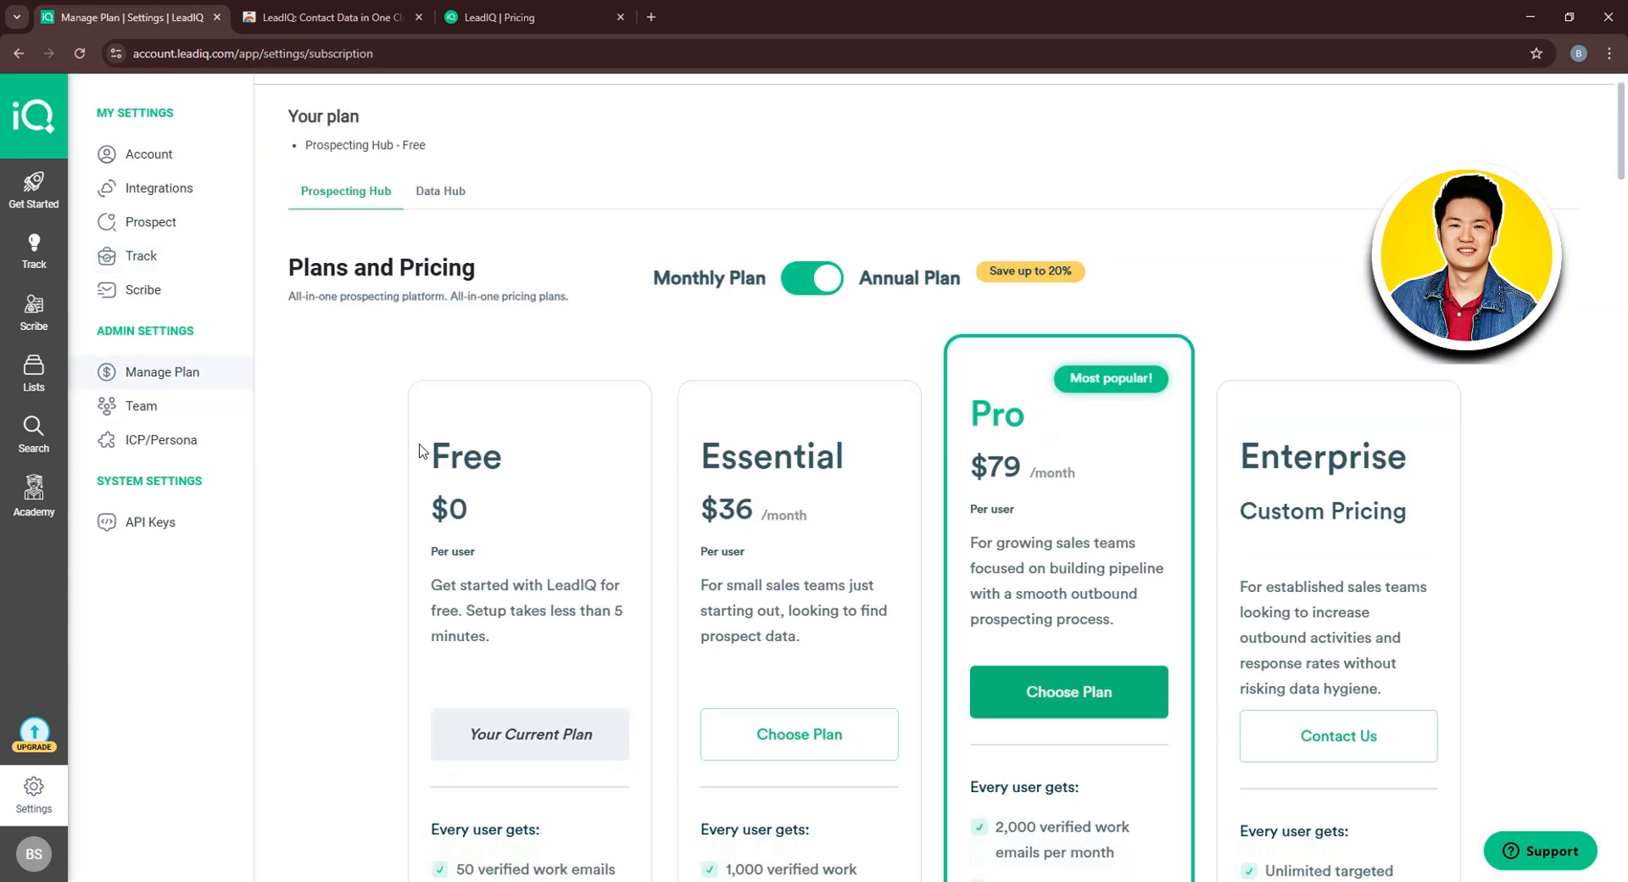
Open the Team settings, examine the Invite to Team form with its email and group options, and close it without inviting anyone
{"action": "left_click", "coordinate": [168, 409]}
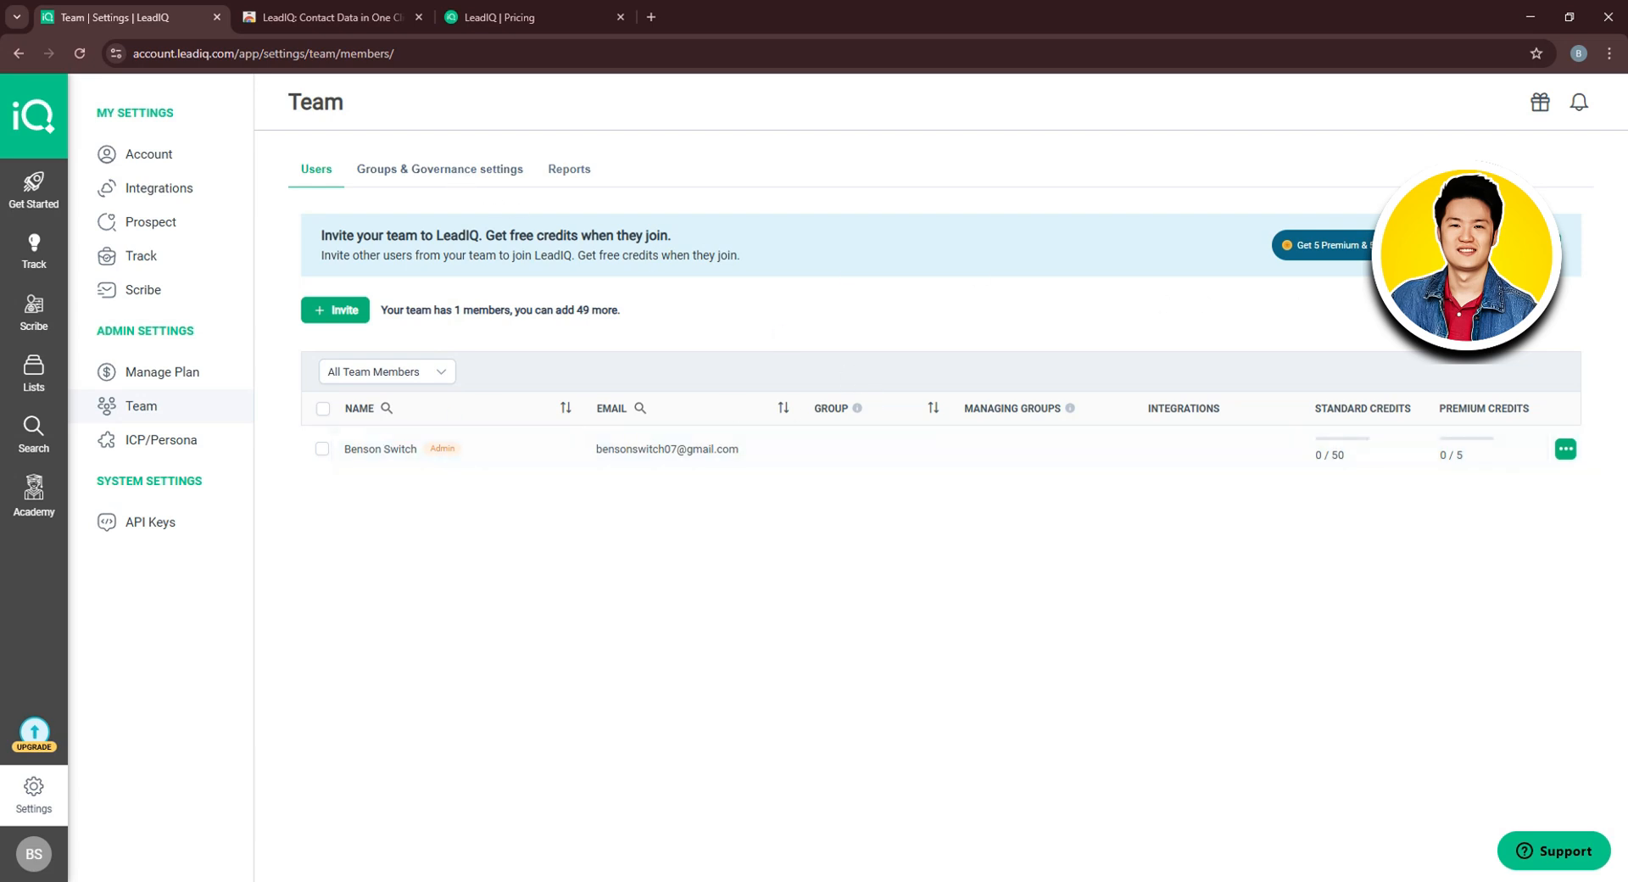
{"action": "left_click", "coordinate": [1322, 245]}
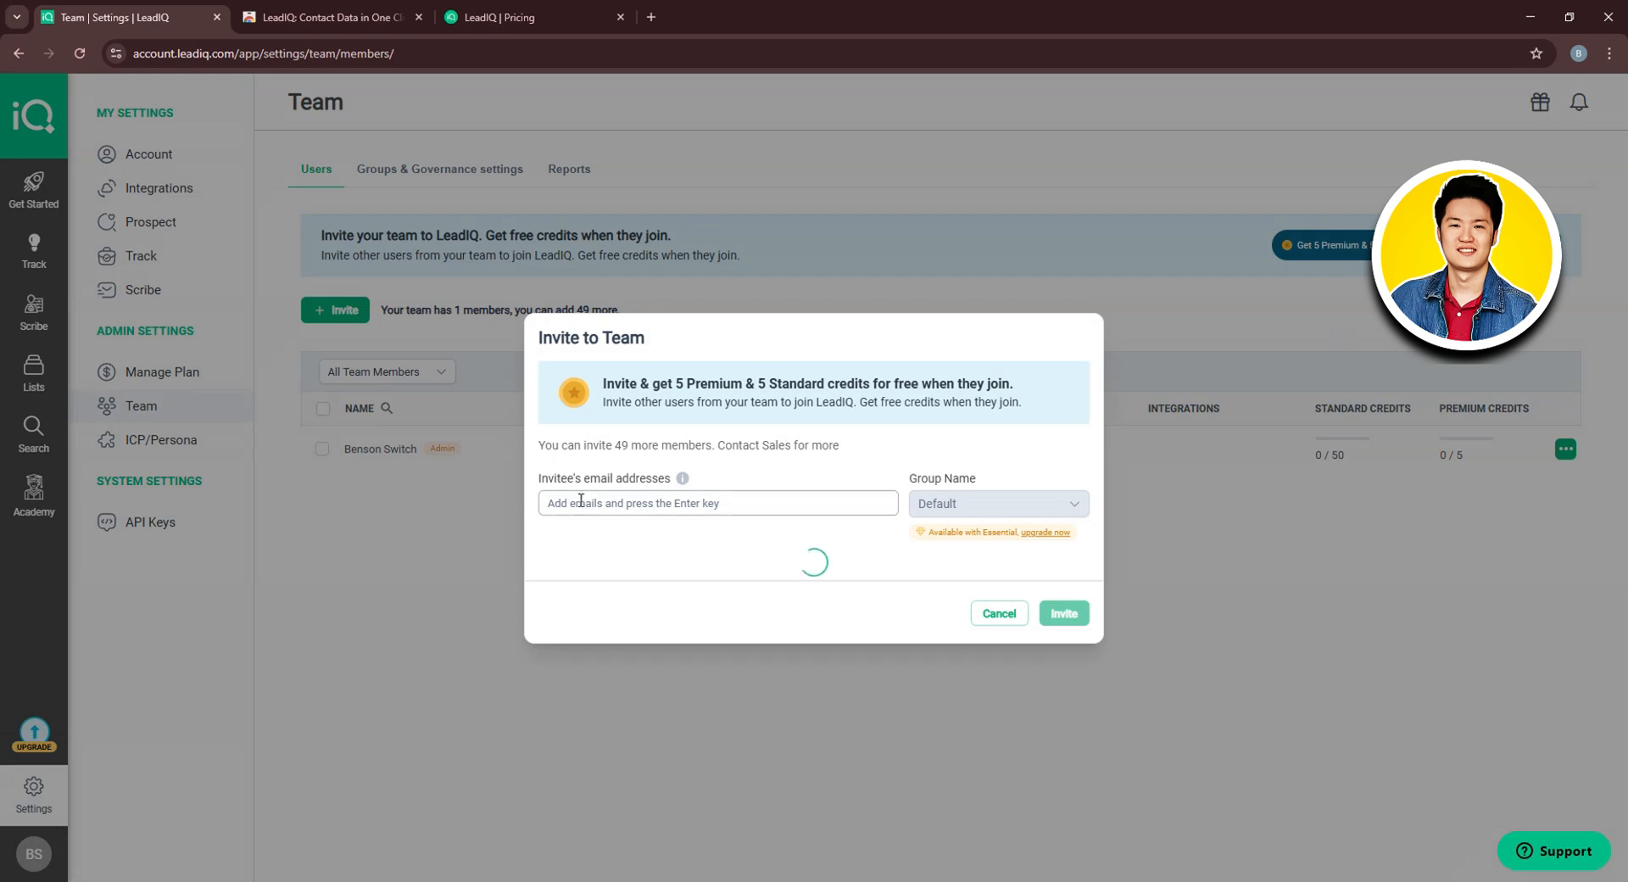
{"action": "left_click", "coordinate": [988, 511]}
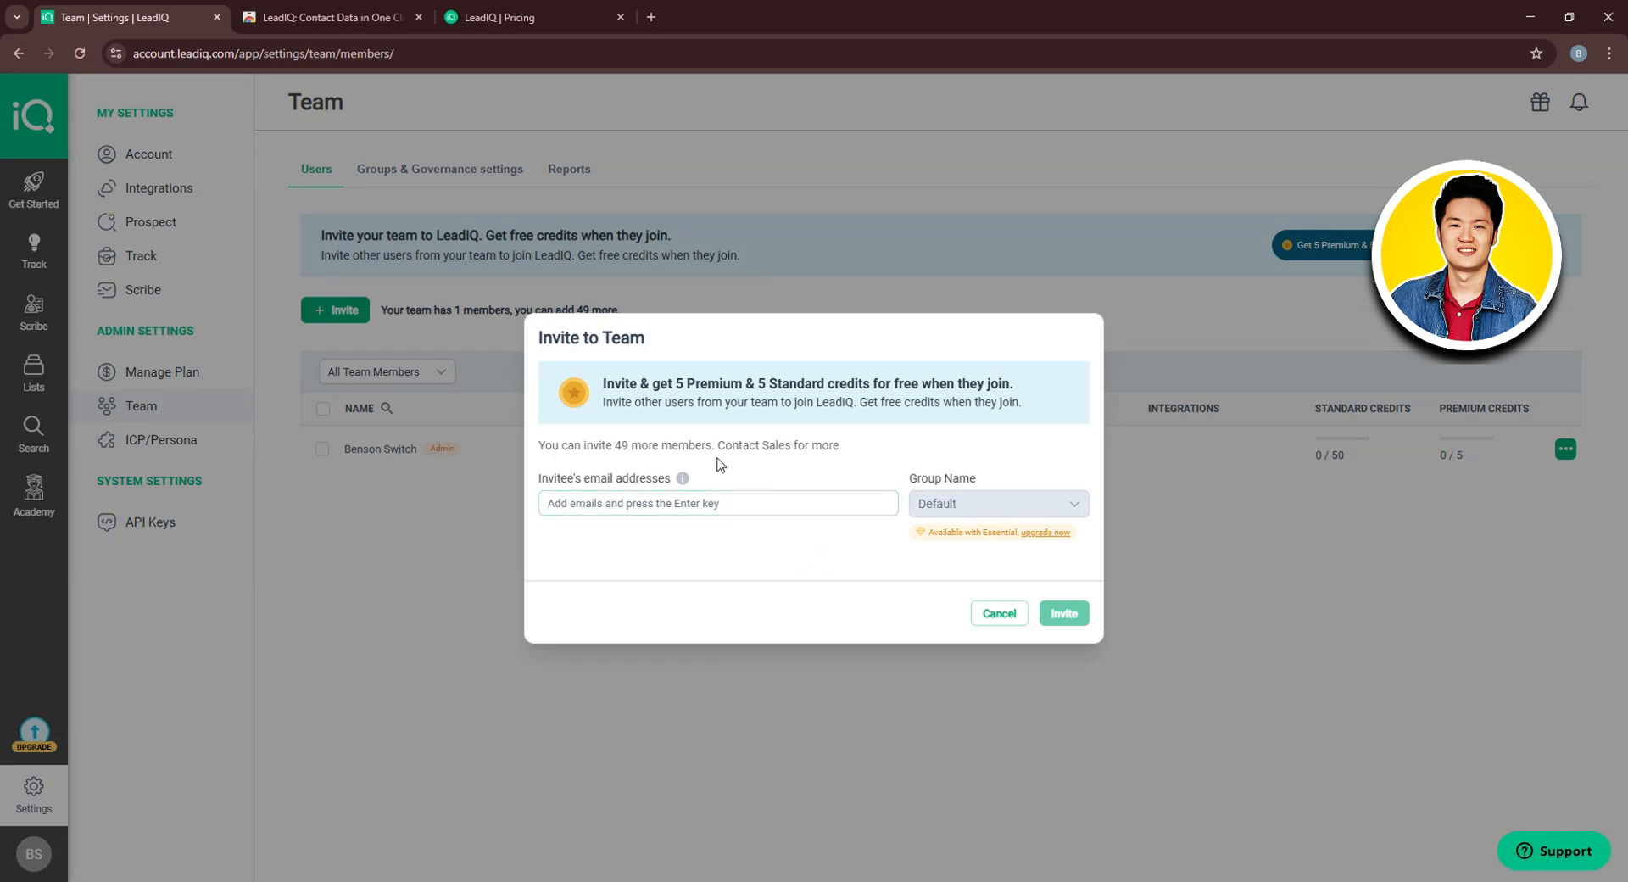
{"action": "left_click_drag", "start_coordinate": [617, 441], "coordinate": [698, 446]}
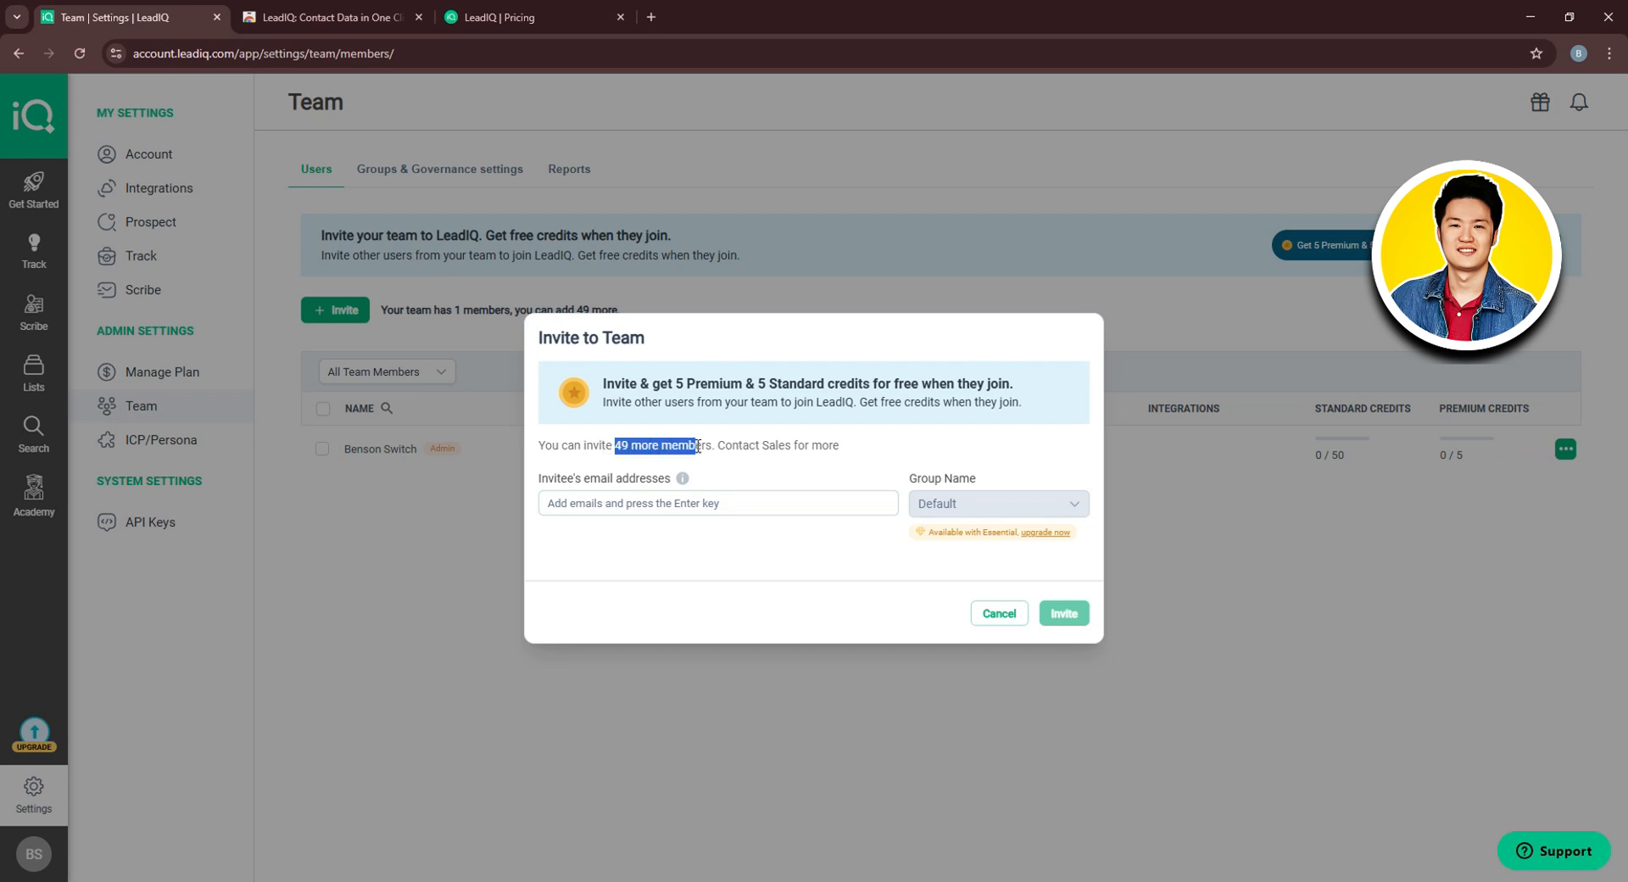
{"action": "left_click", "coordinate": [743, 473]}
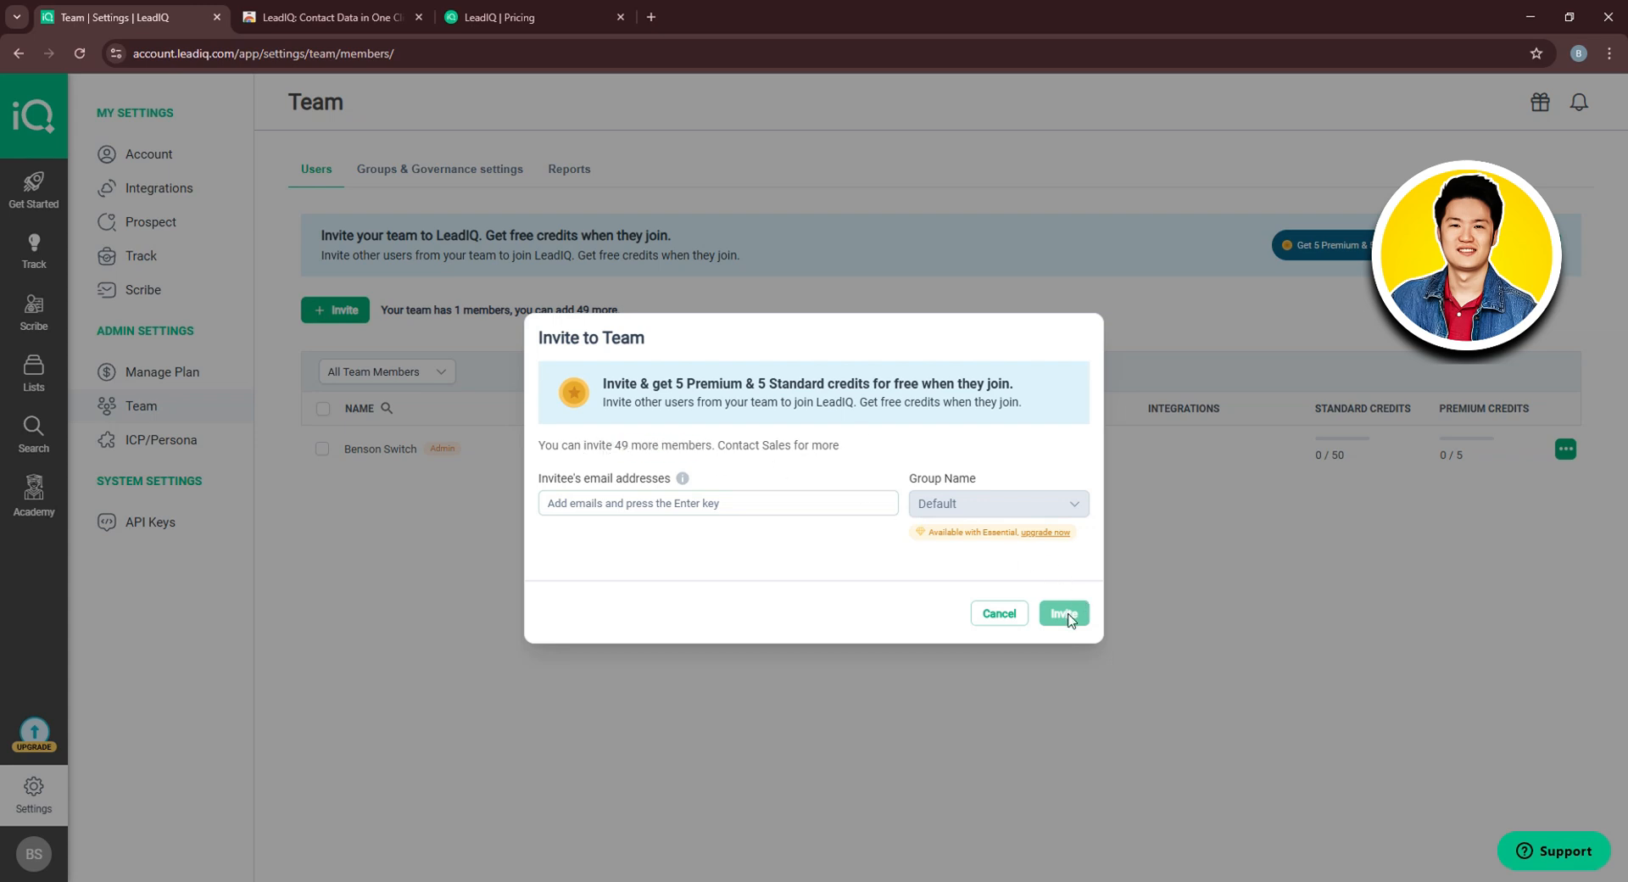
{"action": "left_click", "coordinate": [1000, 614]}
Open the team's Groups & Governance settings, examine the Default group's integration governance and member list, and return to the groups
{"action": "left_click", "coordinate": [428, 176]}
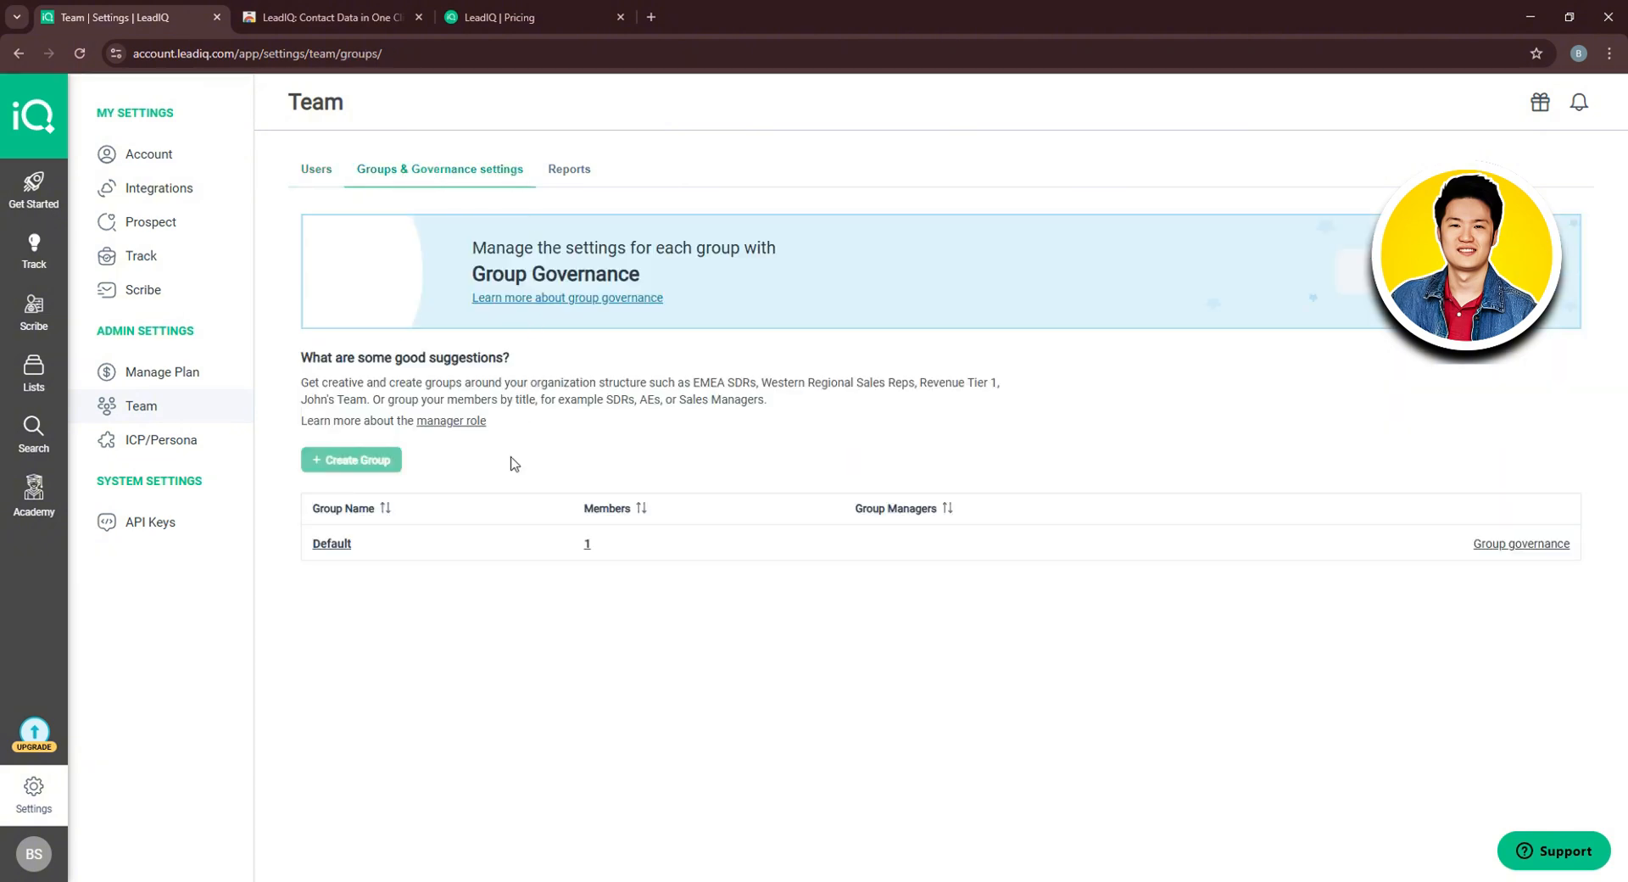
{"action": "left_click", "coordinate": [476, 551]}
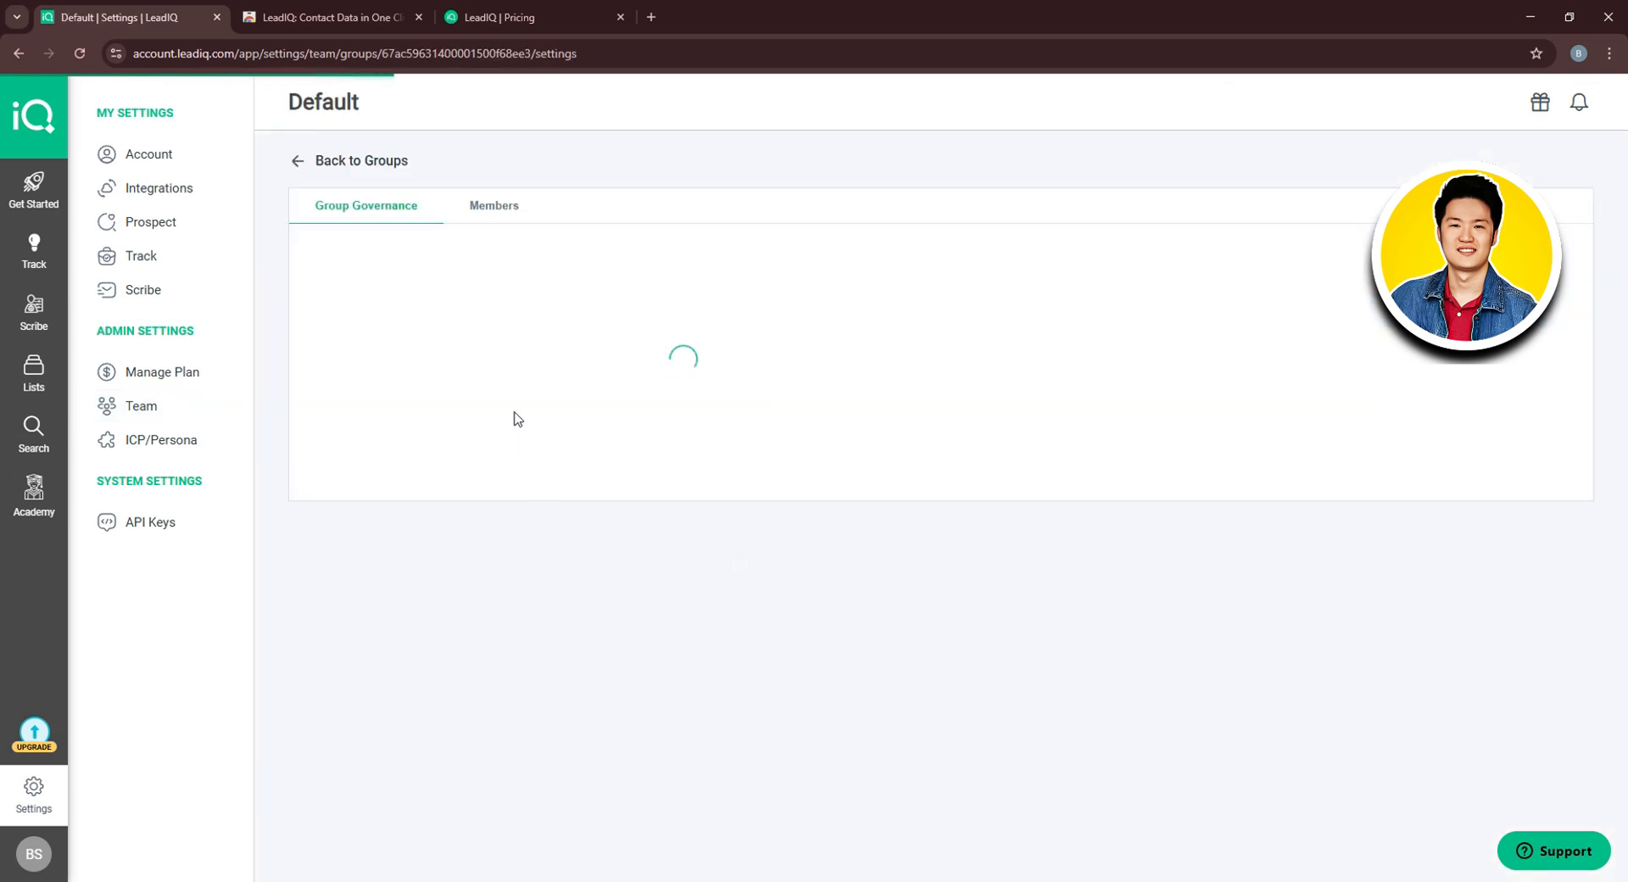
{"action": "scroll", "coordinate": [415, 577], "scroll_direction": "down", "scroll_amount": 1}
{"action": "scroll", "coordinate": [429, 465], "scroll_direction": "up", "scroll_amount": 1}
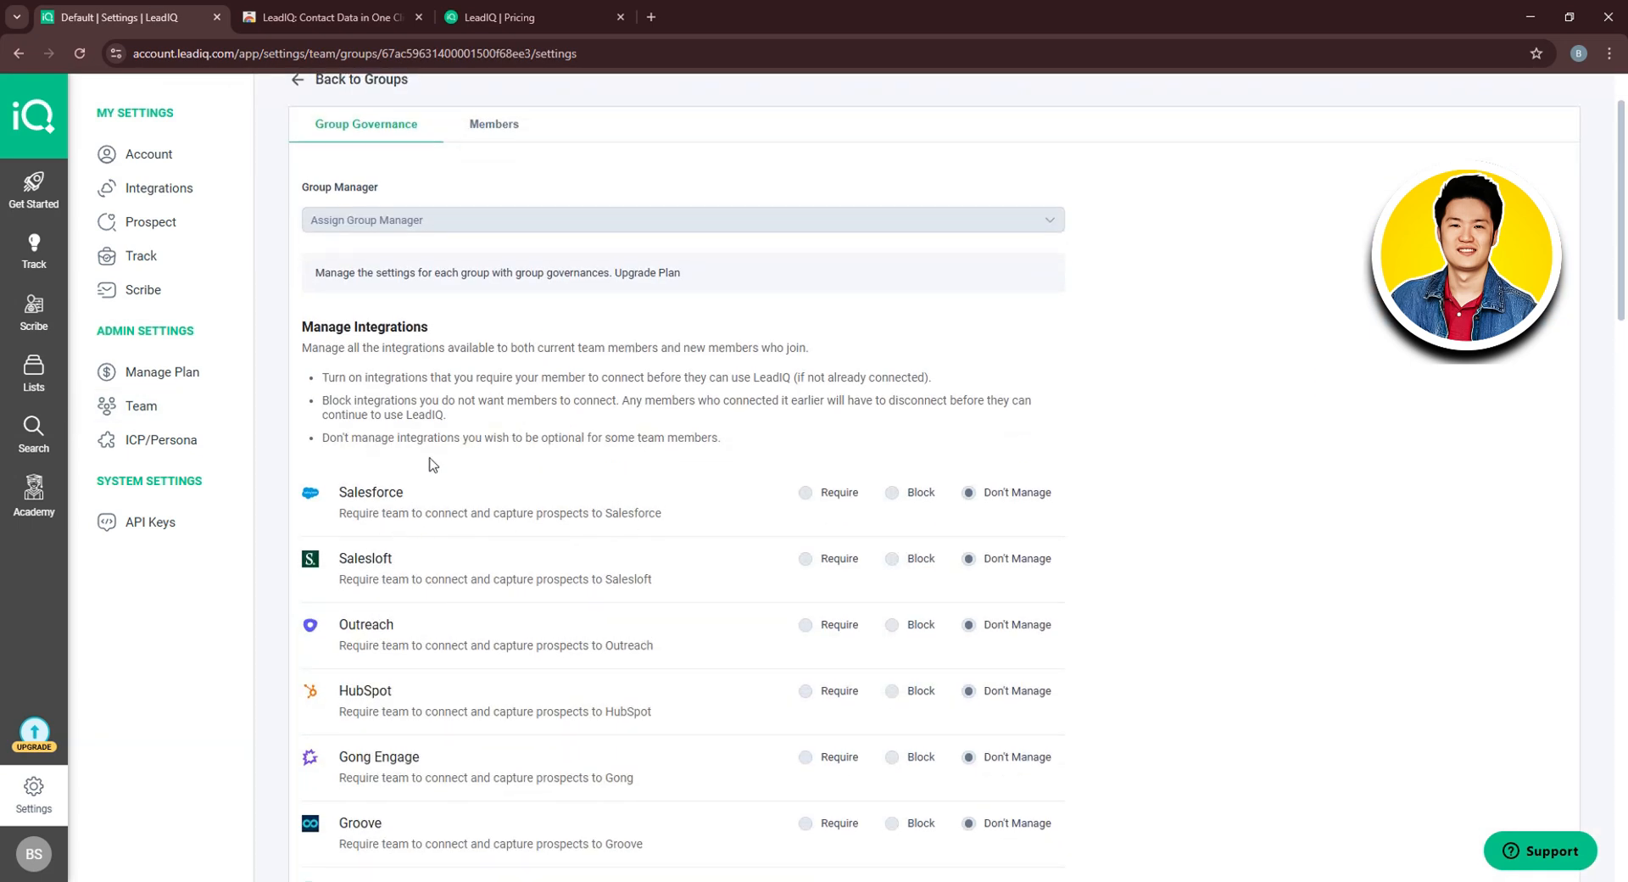
{"action": "left_click", "coordinate": [299, 162]}
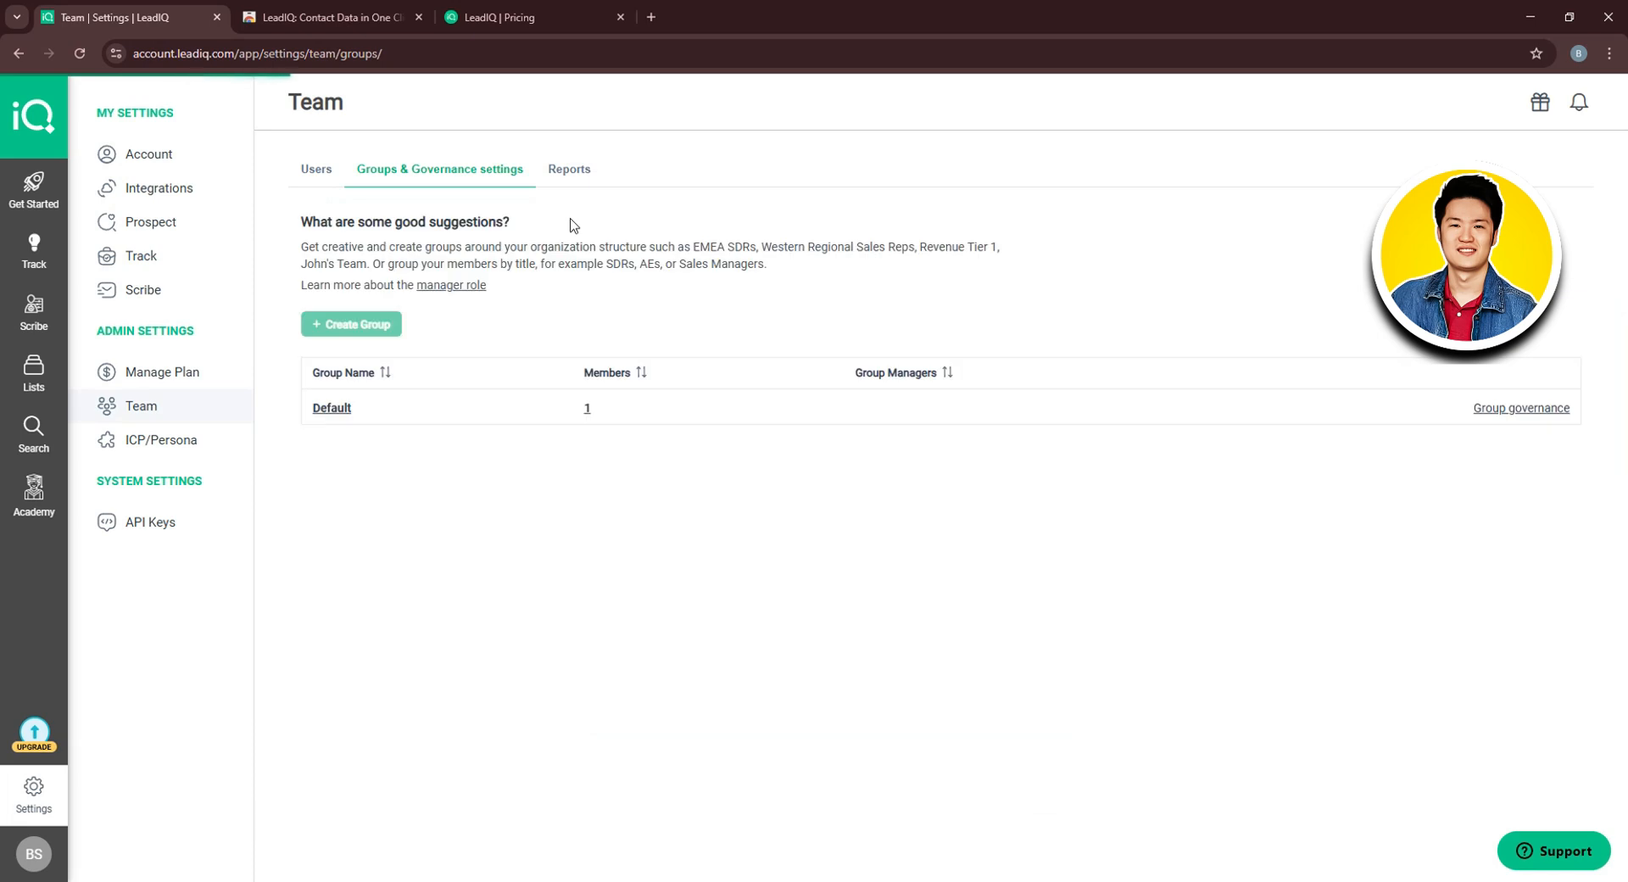
{"action": "left_click", "coordinate": [587, 544]}
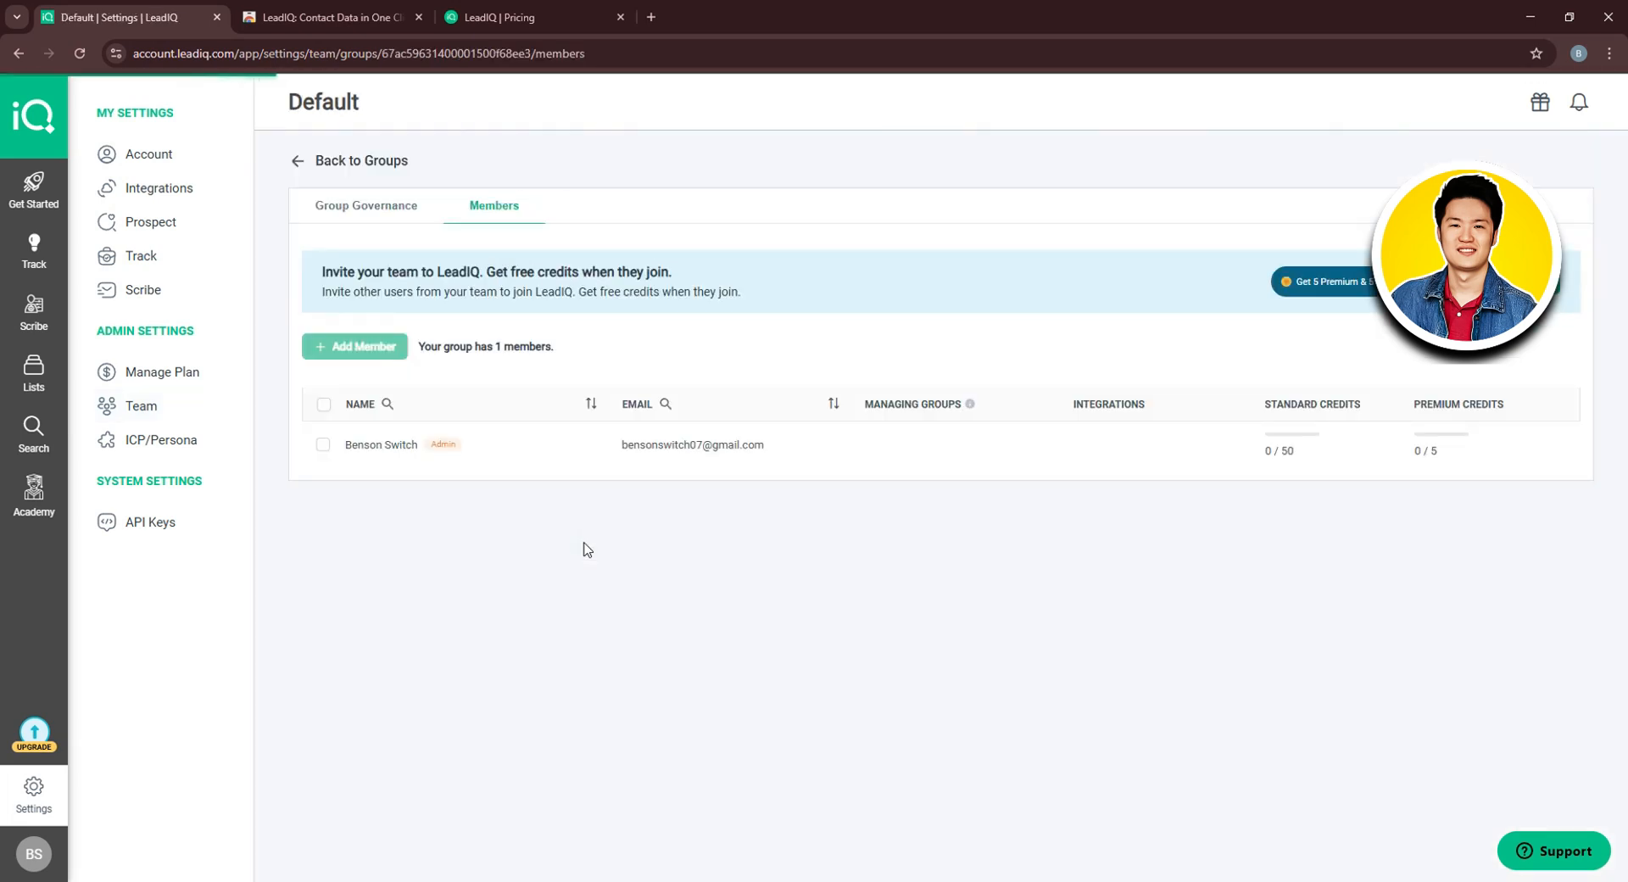
{"action": "left_click", "coordinate": [343, 206]}
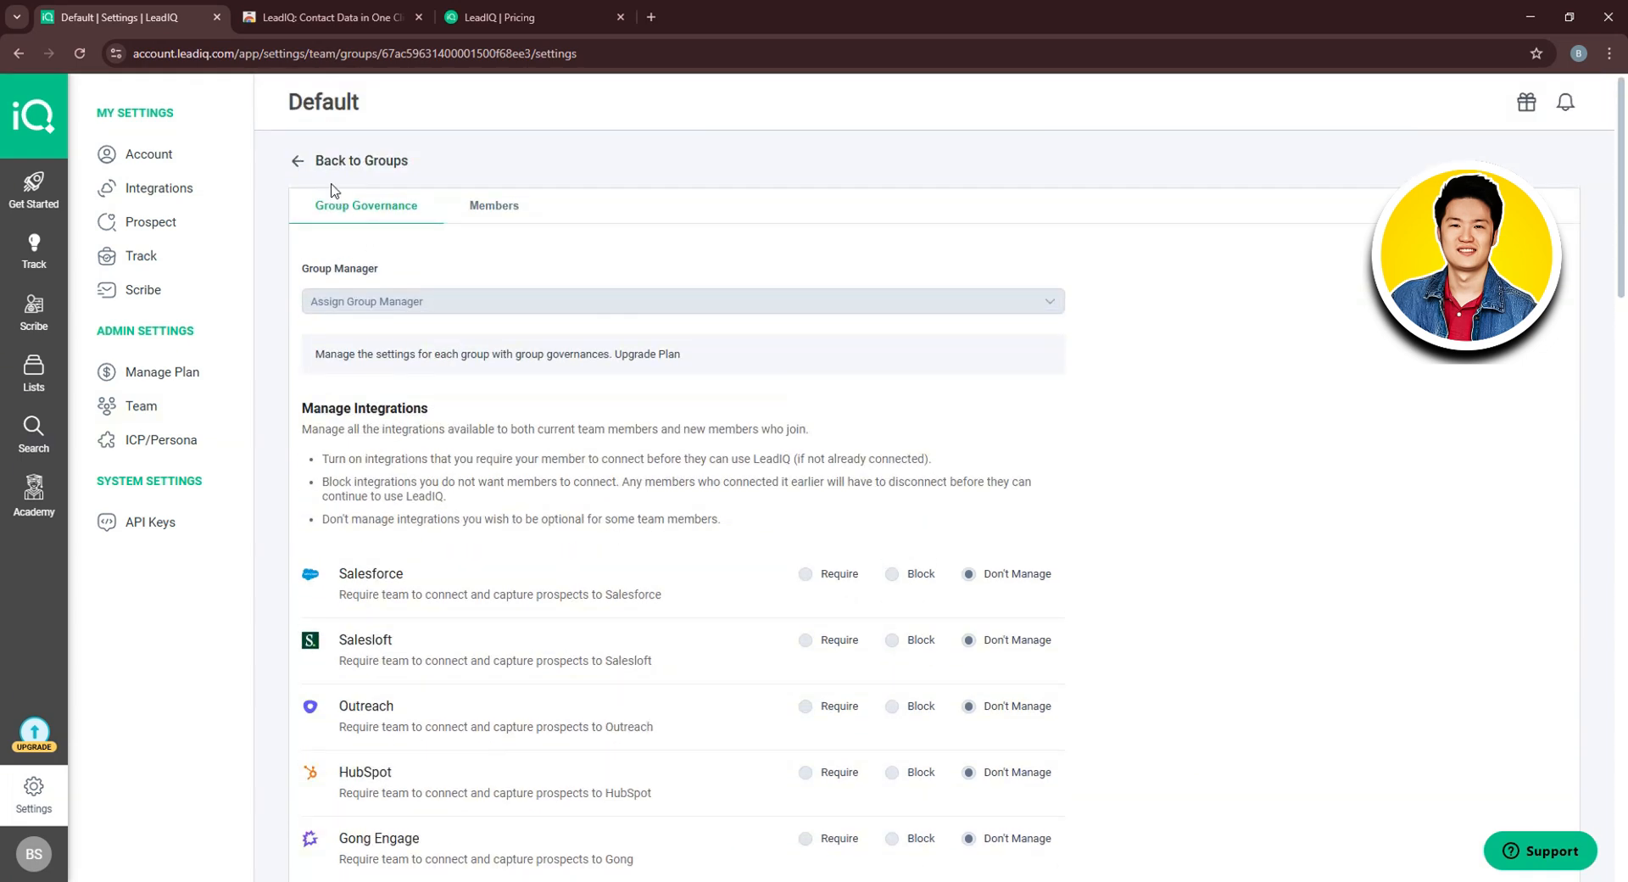
{"action": "left_click", "coordinate": [305, 162]}
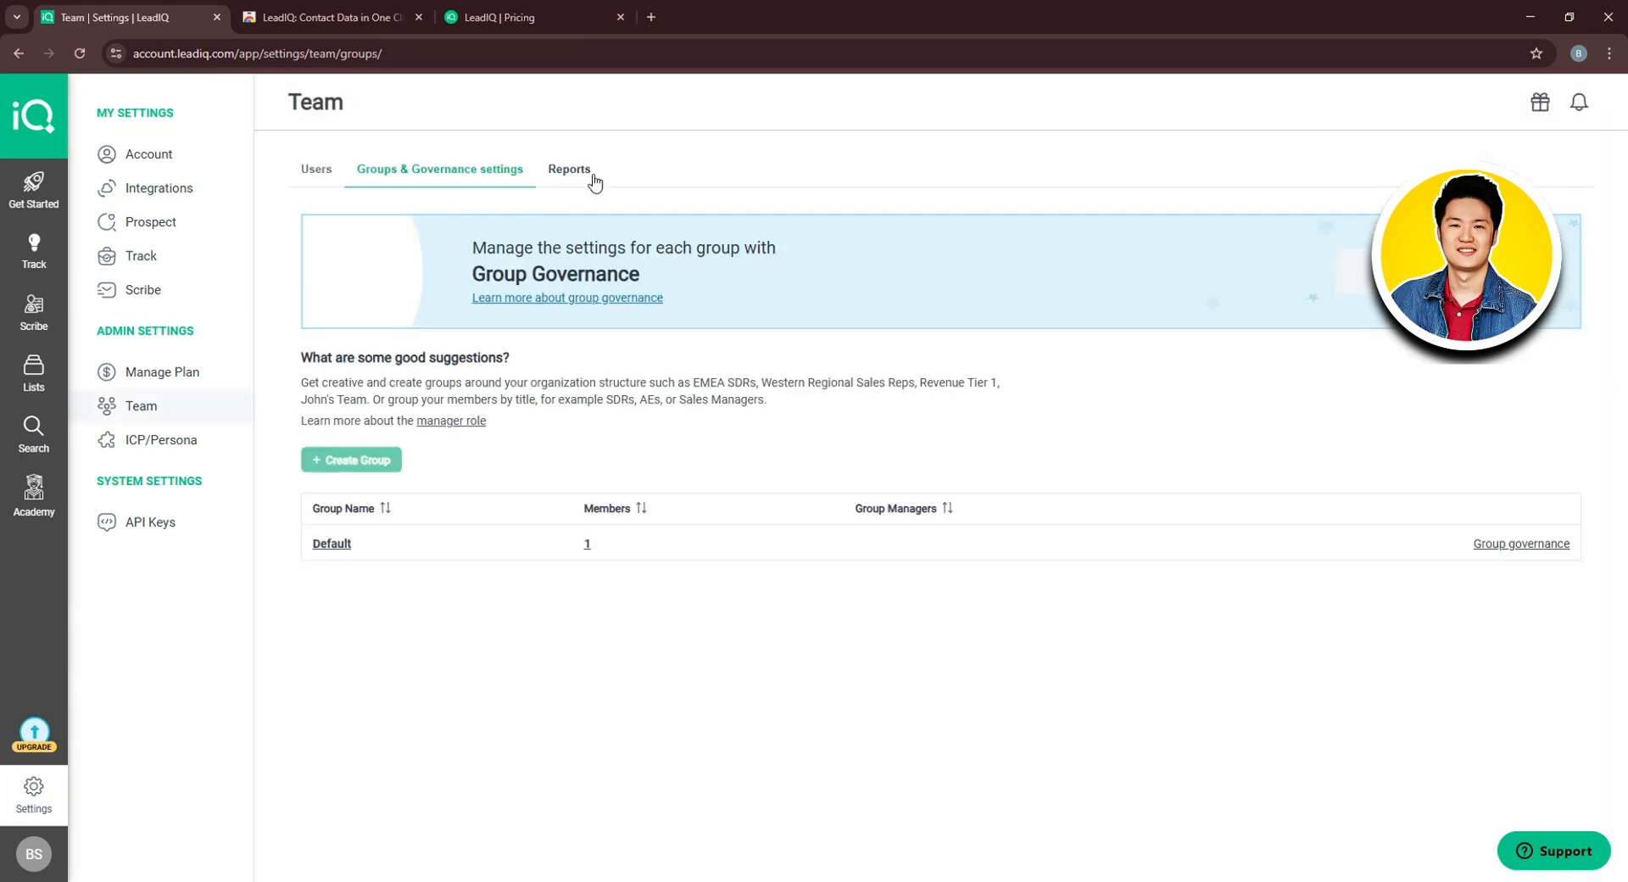
Look over the team Reports and the ICP/Persona settings, and return to the Get Started page
{"action": "left_click", "coordinate": [585, 174]}
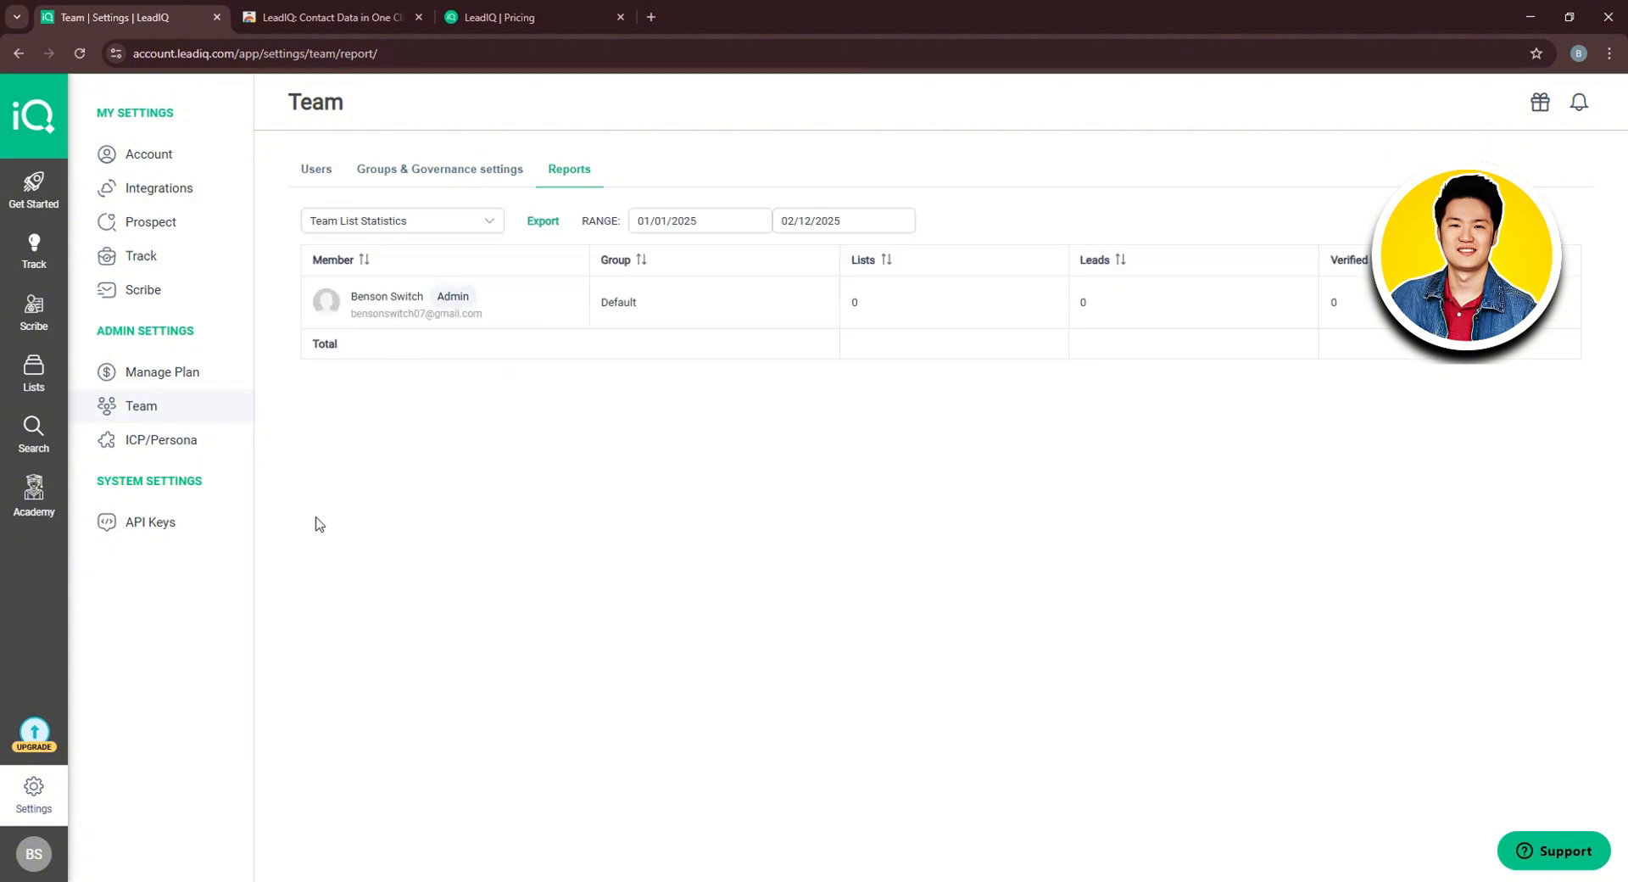
{"action": "left_click", "coordinate": [193, 444]}
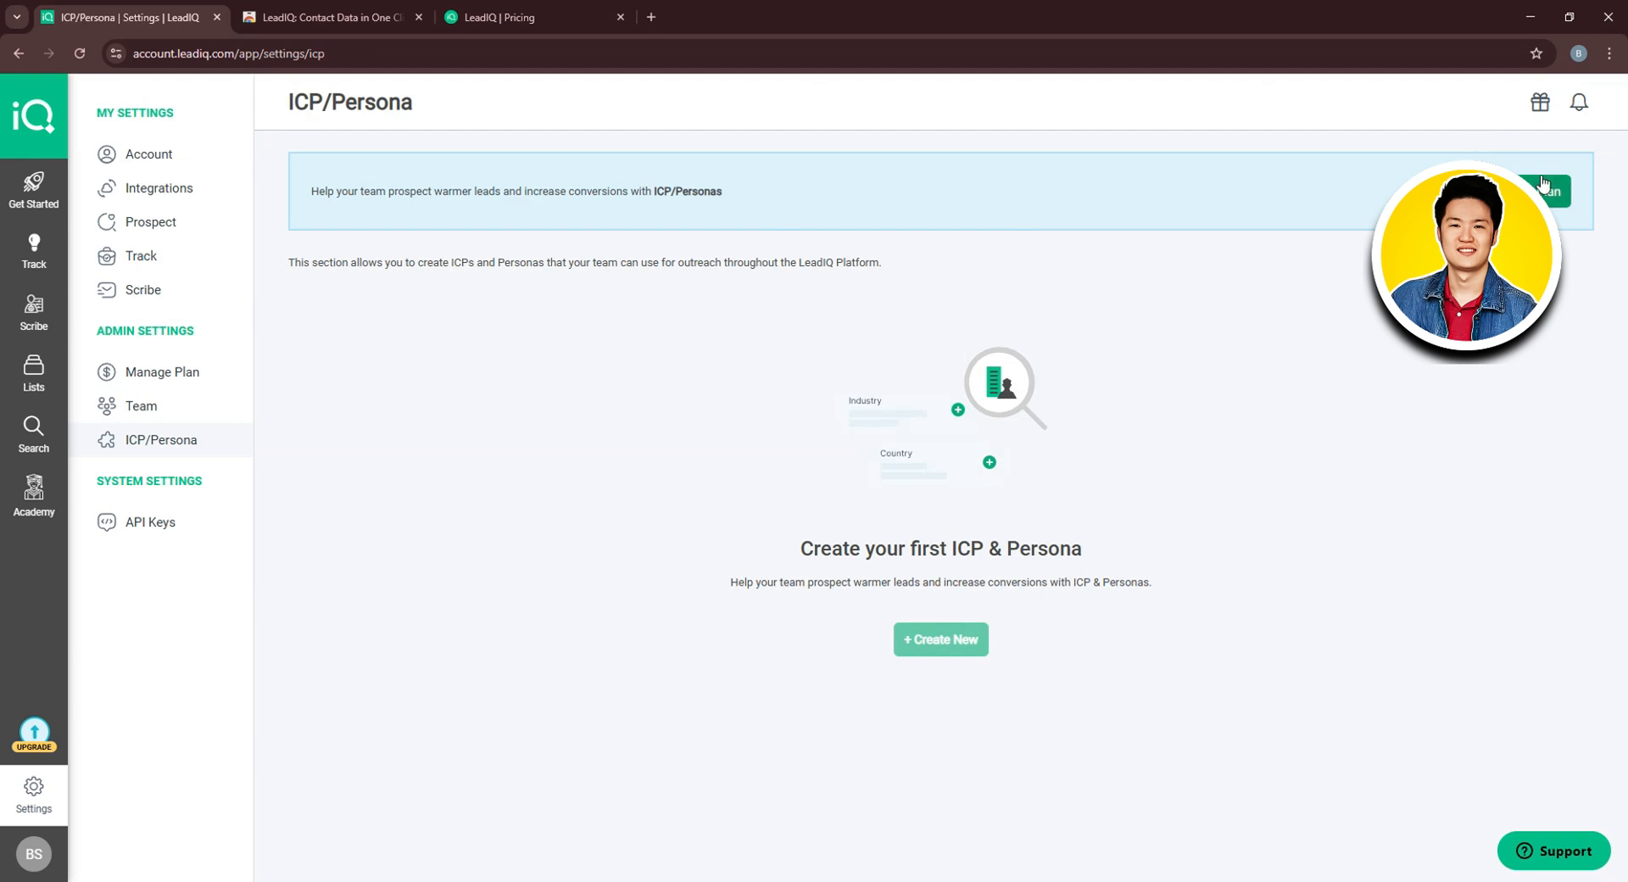
{"action": "left_click", "coordinate": [34, 188]}
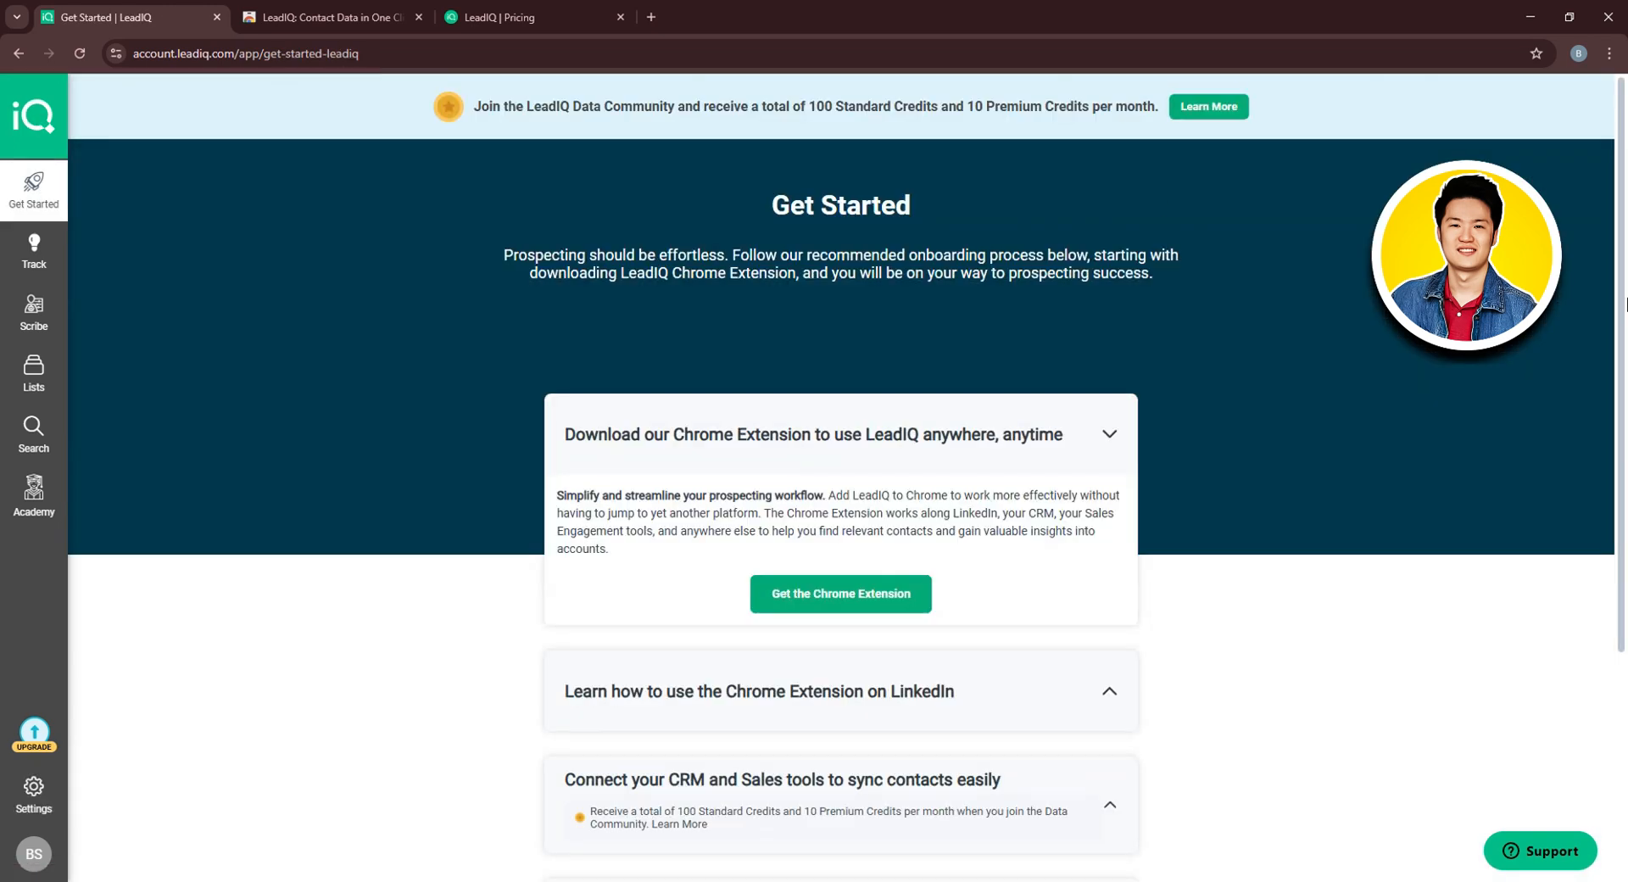